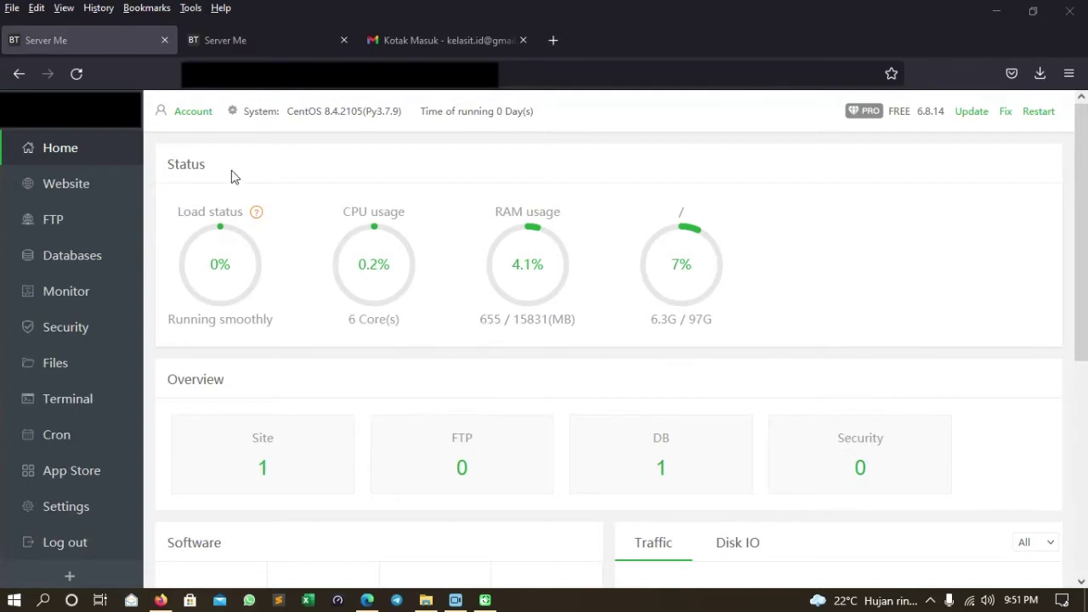
# Reload the dashboard tabs, then open the Software Store listing Nginx, MySQL, PHP-7.4 and Pure-Ftpd.
pyautogui.click(38, 148)
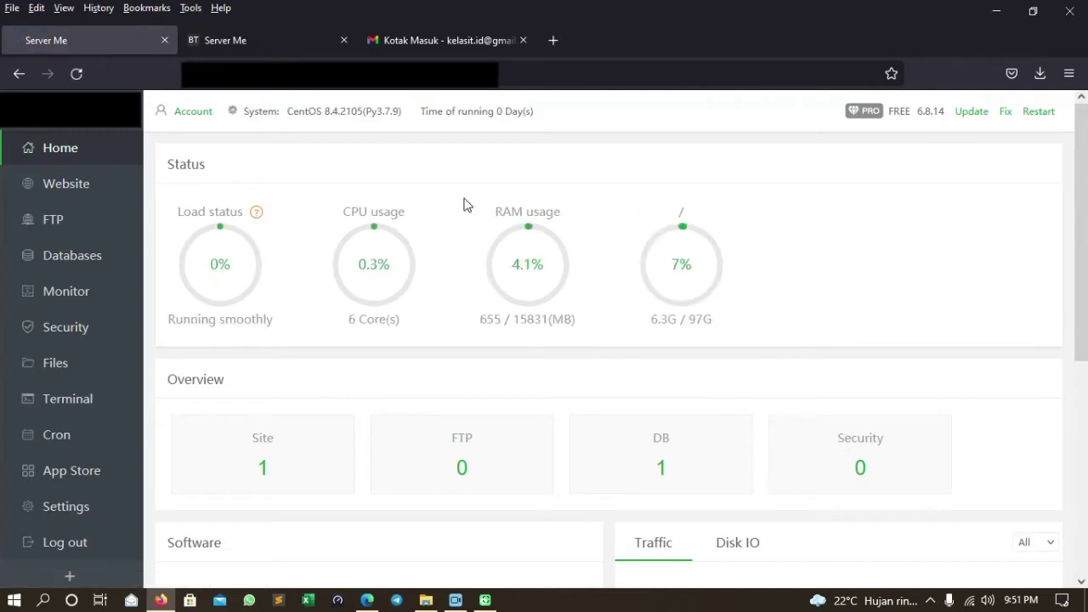
pyautogui.click(235, 42)
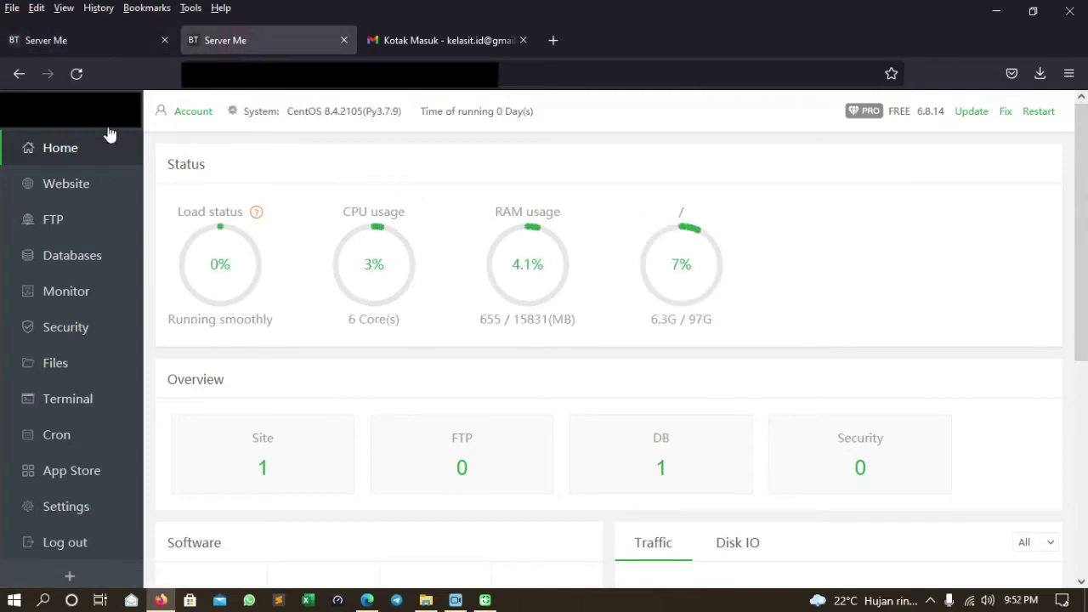
pyautogui.click(76, 74)
pyautogui.click(136, 42)
pyautogui.rightClick(174, 399)
pyautogui.click(173, 403)
pyautogui.click(83, 481)
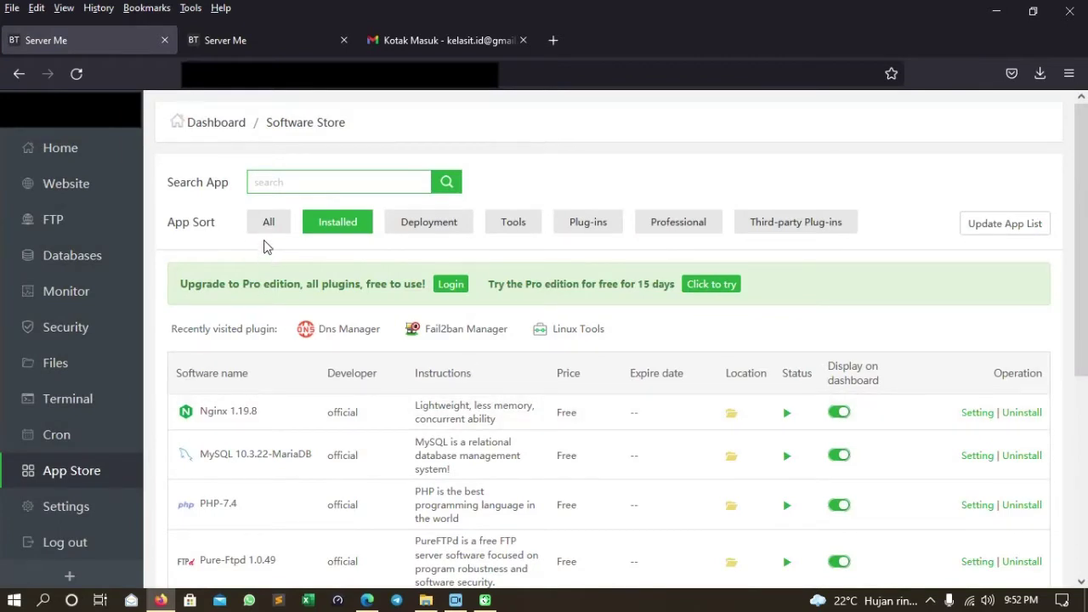
# Search all apps for 'Mail', install the Mail Server plugin, and reload the store.
pyautogui.click(267, 223)
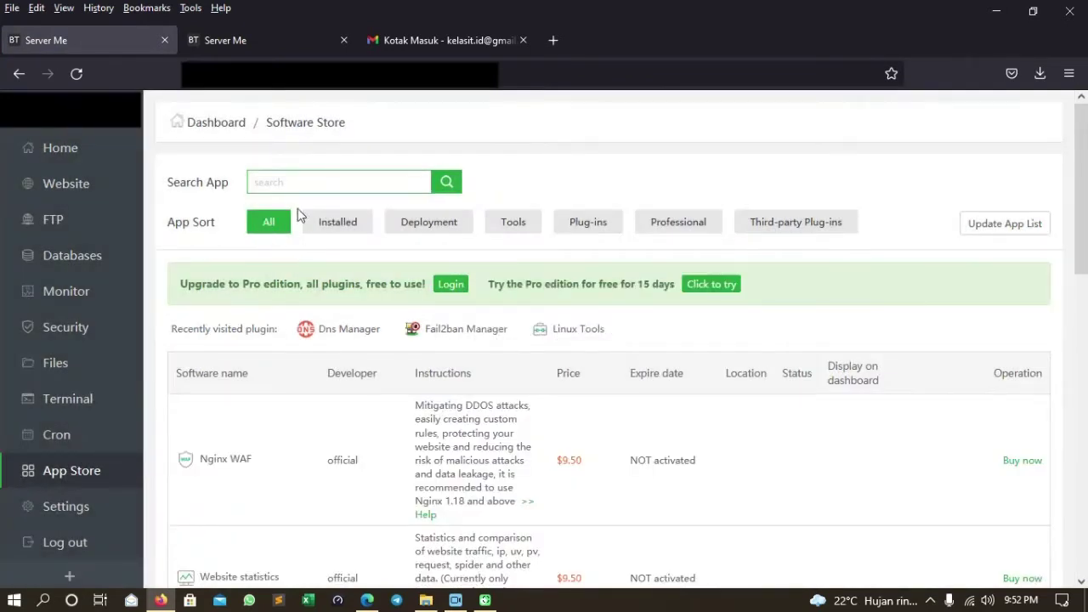
pyautogui.click(288, 182)
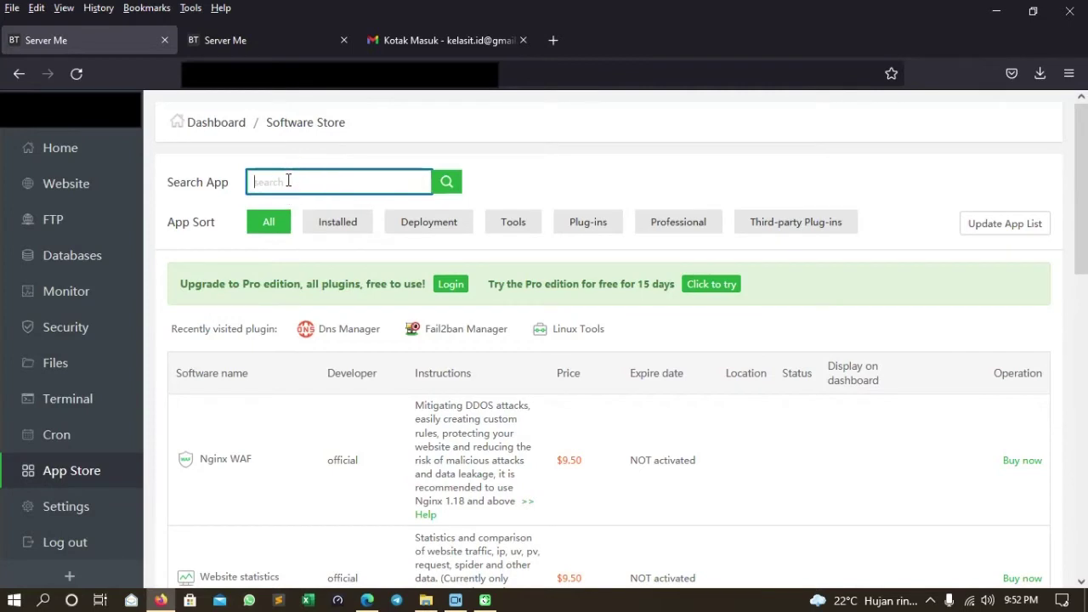
pyautogui.write('Mail')
pyautogui.press('Return')
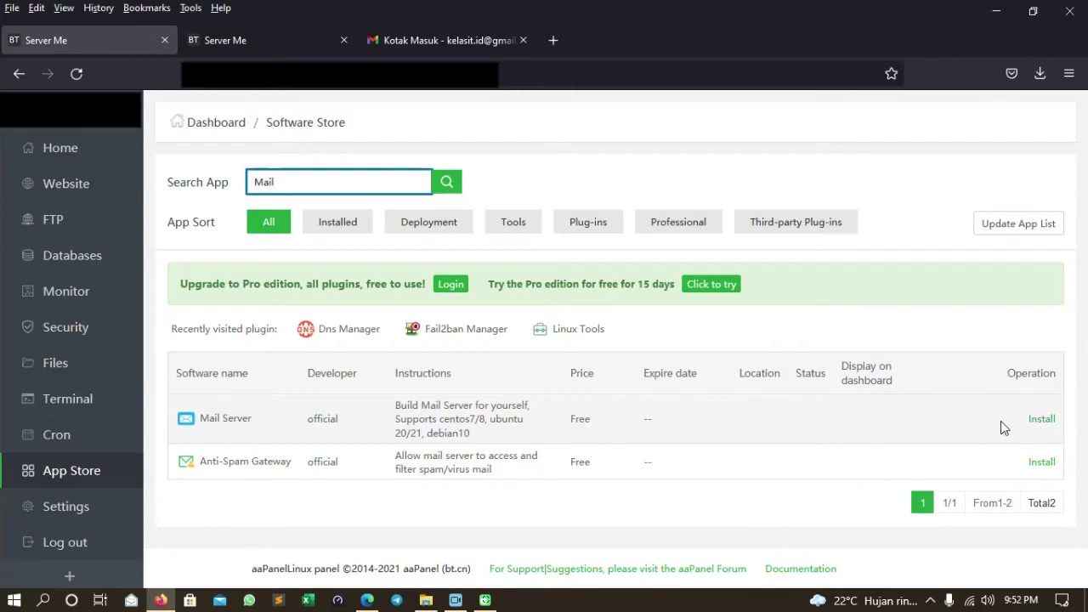
pyautogui.click(1042, 419)
pyautogui.click(653, 392)
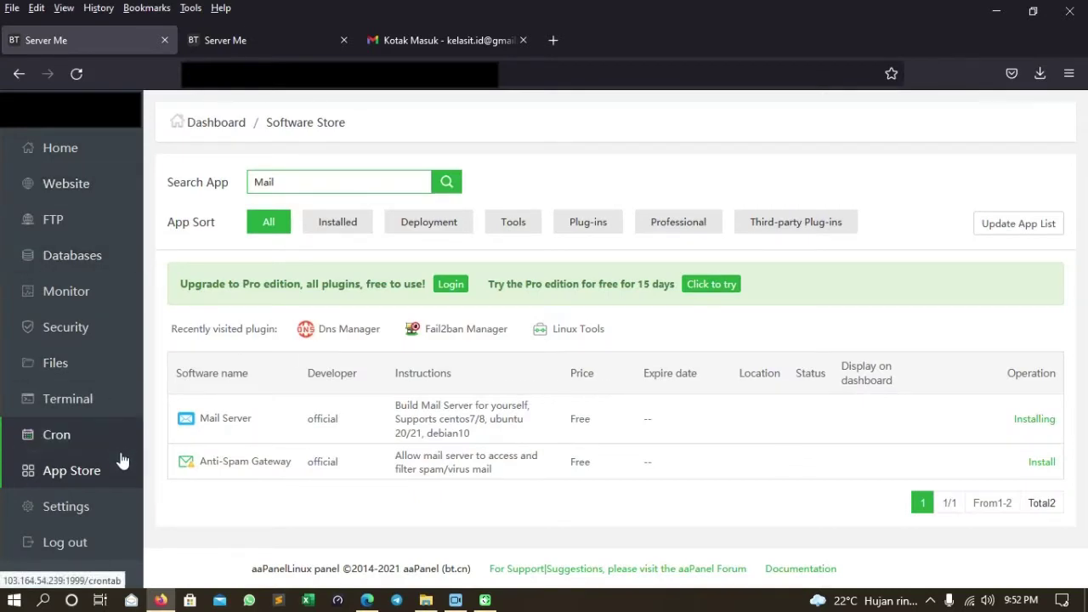
pyautogui.click(89, 472)
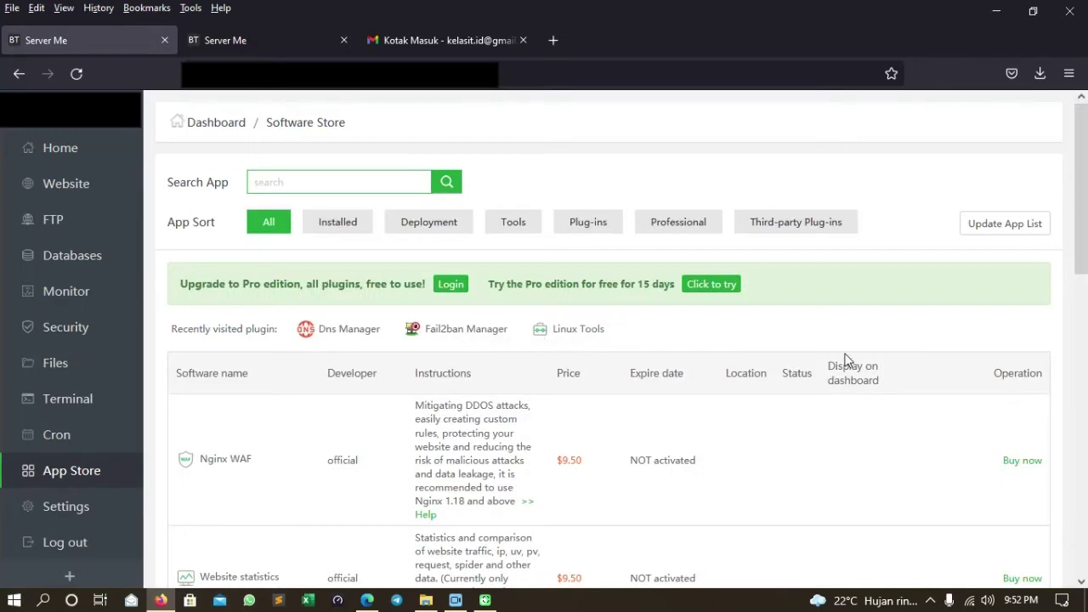
# Filter to installed software and check the Mail Server installation progress.
pyautogui.click(347, 228)
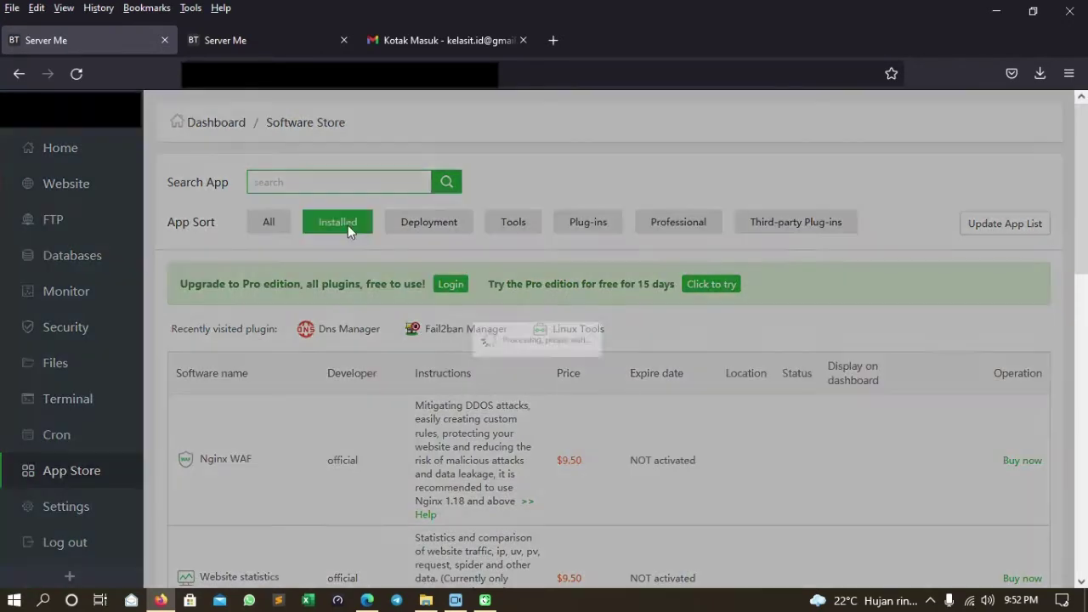
pyautogui.scroll(-5, 685, 351)
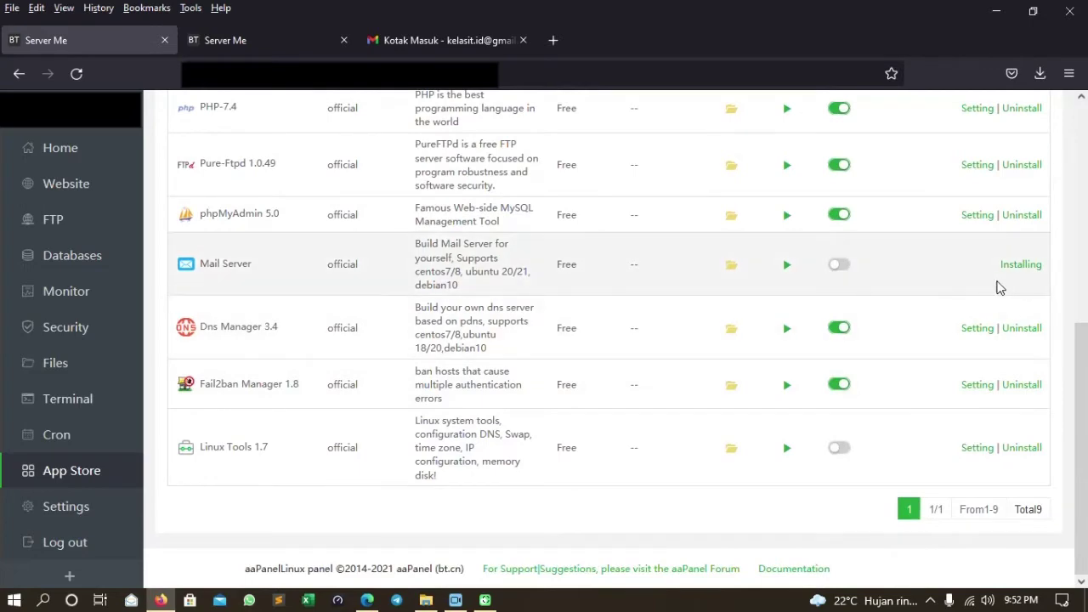
pyautogui.click(1021, 265)
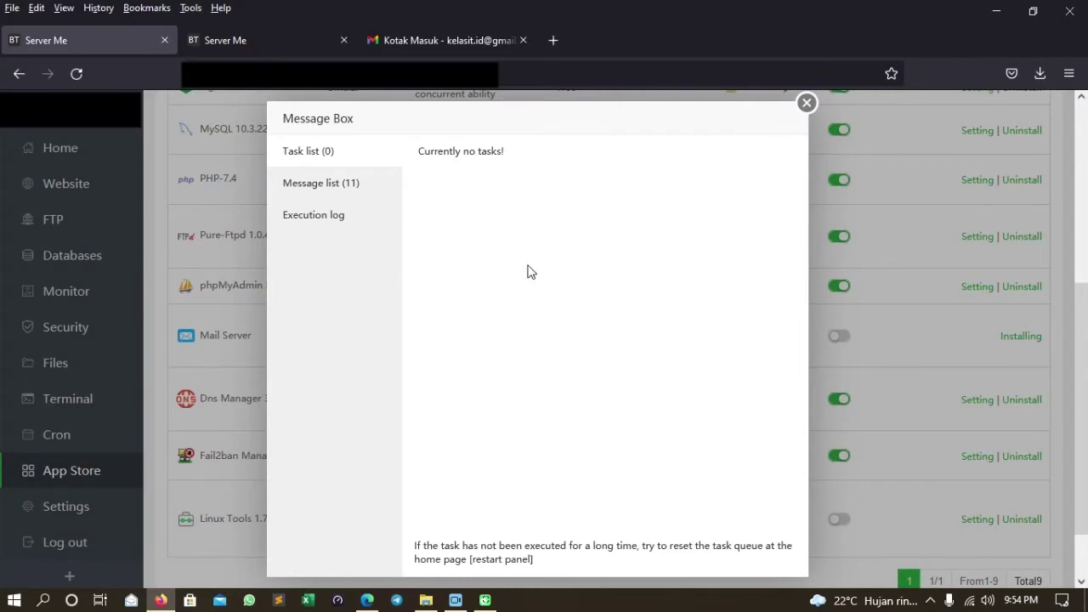
pyautogui.click(807, 104)
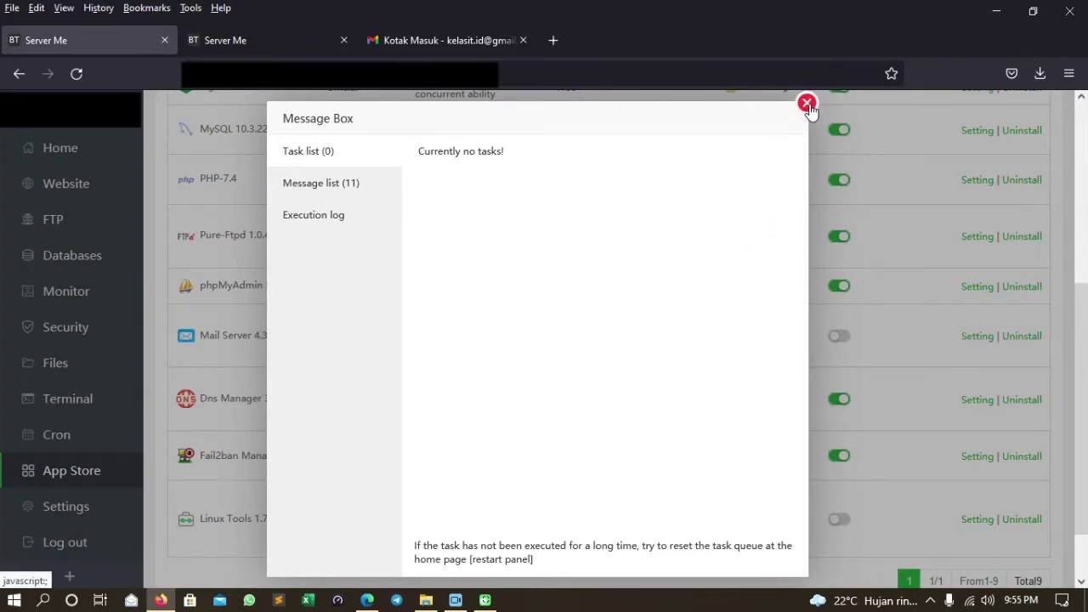
pyautogui.click(807, 105)
# Reload the Software Store and find Mail Server 4.3 in the installed list.
pyautogui.click(82, 474)
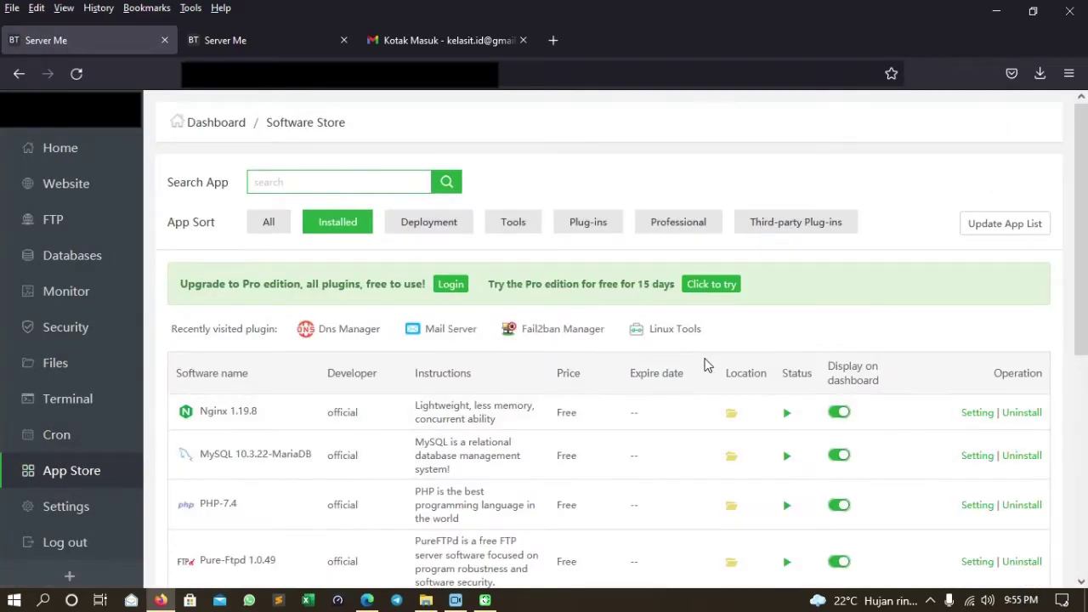
pyautogui.scroll(-5, 704, 365)
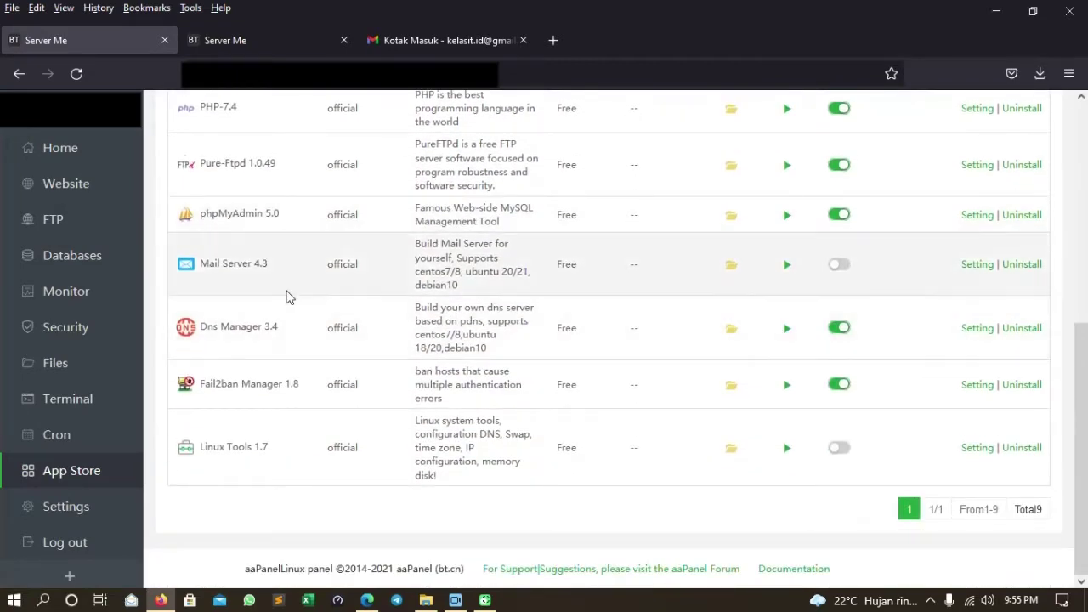
pyautogui.click(255, 43)
pyautogui.click(76, 75)
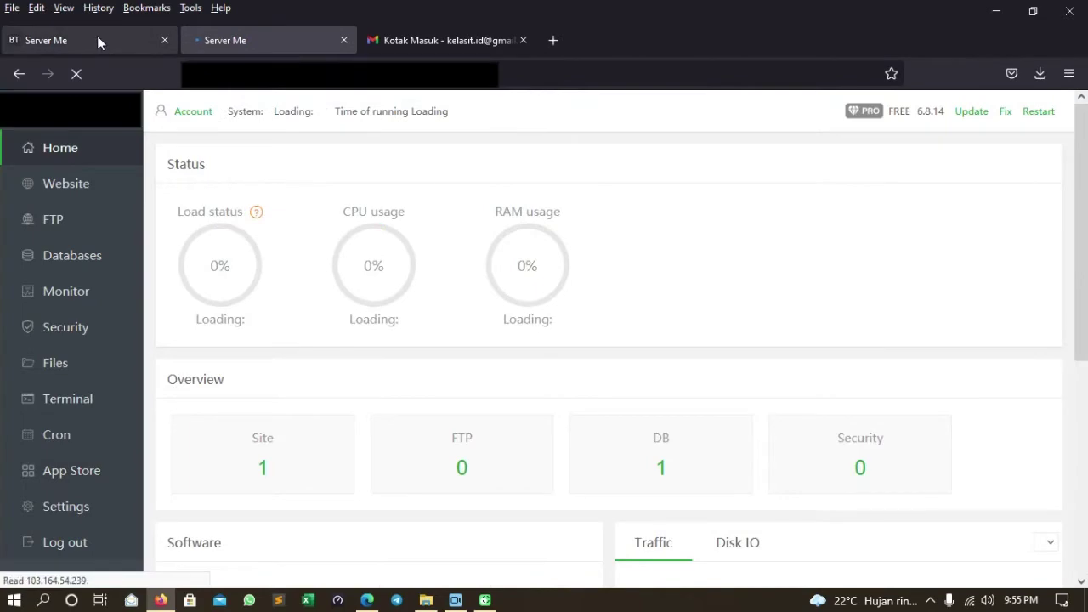
pyautogui.click(98, 43)
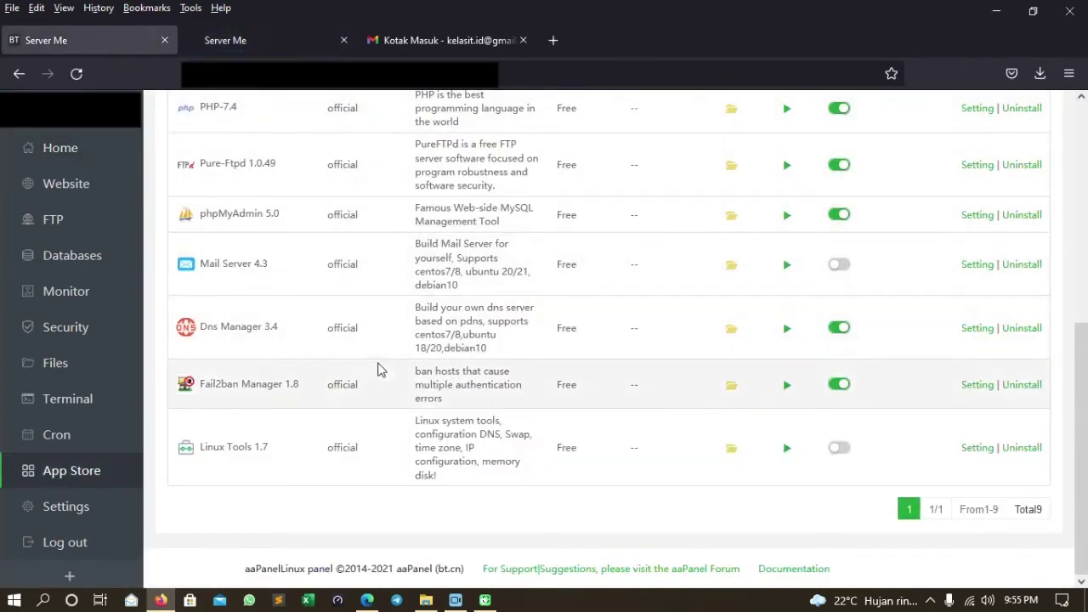
pyautogui.scroll(3, 382, 365)
pyautogui.scroll(-2, 272, 357)
pyautogui.scroll(1, 268, 374)
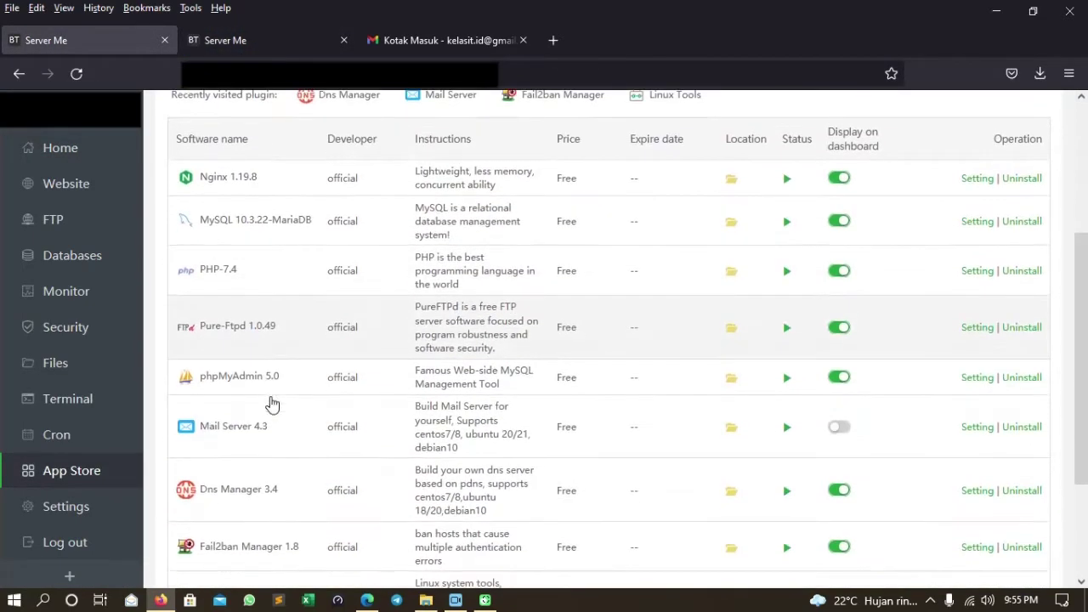
pyautogui.scroll(2, 272, 404)
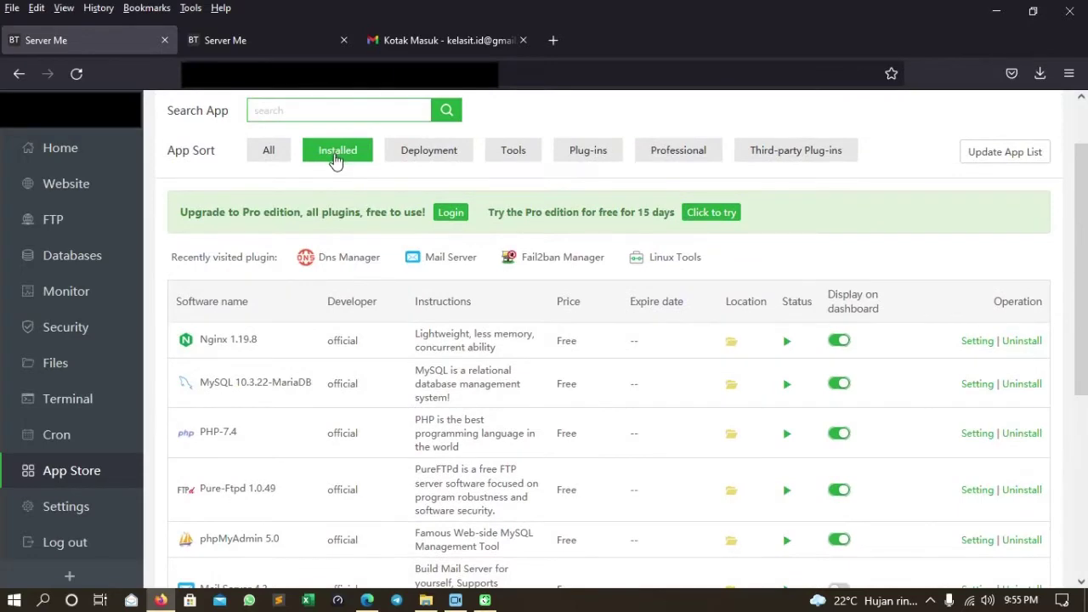
pyautogui.scroll(-2, 335, 366)
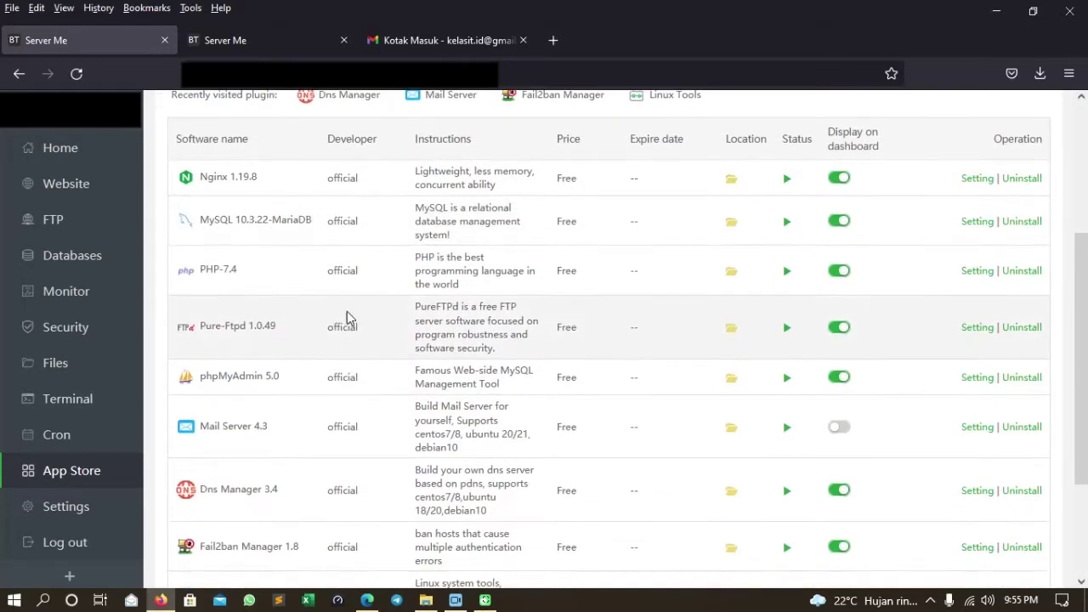
pyautogui.scroll(3, 349, 294)
pyautogui.scroll(-4, 432, 372)
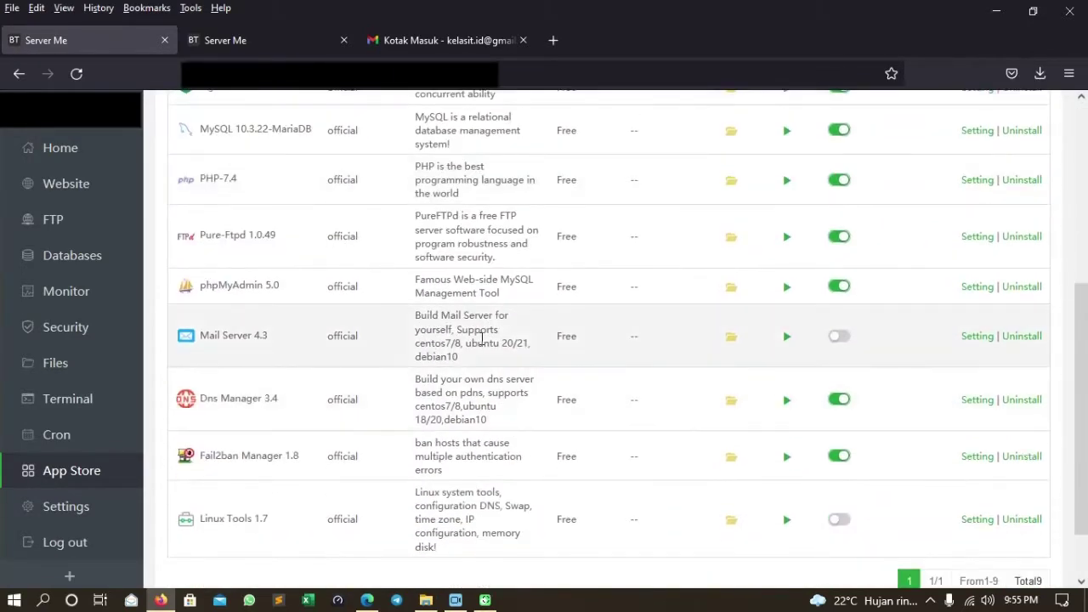
# Run Mail Server 4.3 initialization, which flags Redis as not installed, then go to the other tab.
pyautogui.click(975, 337)
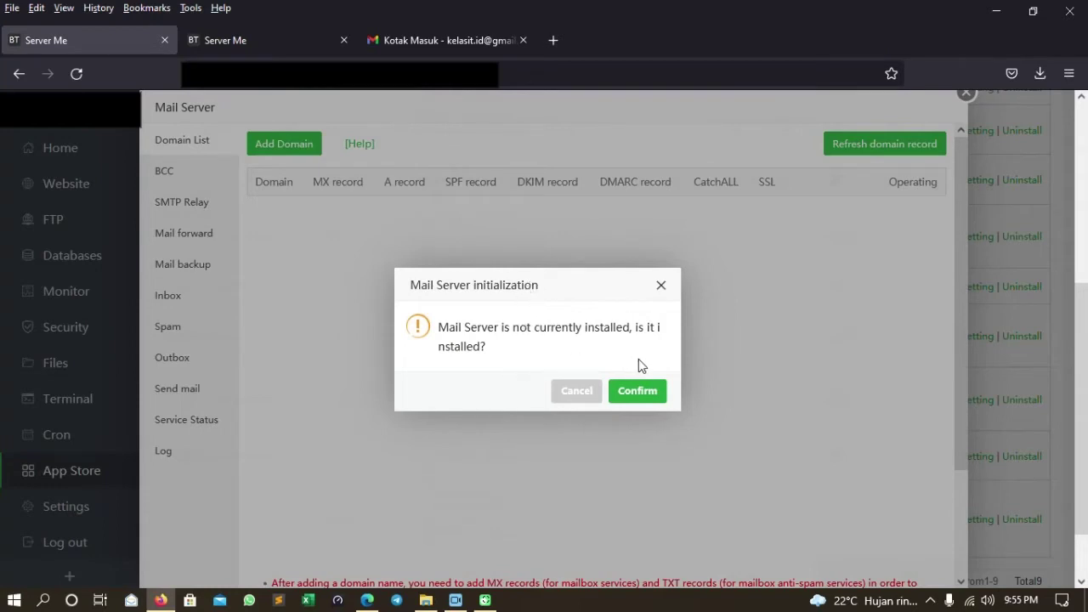
pyautogui.click(643, 393)
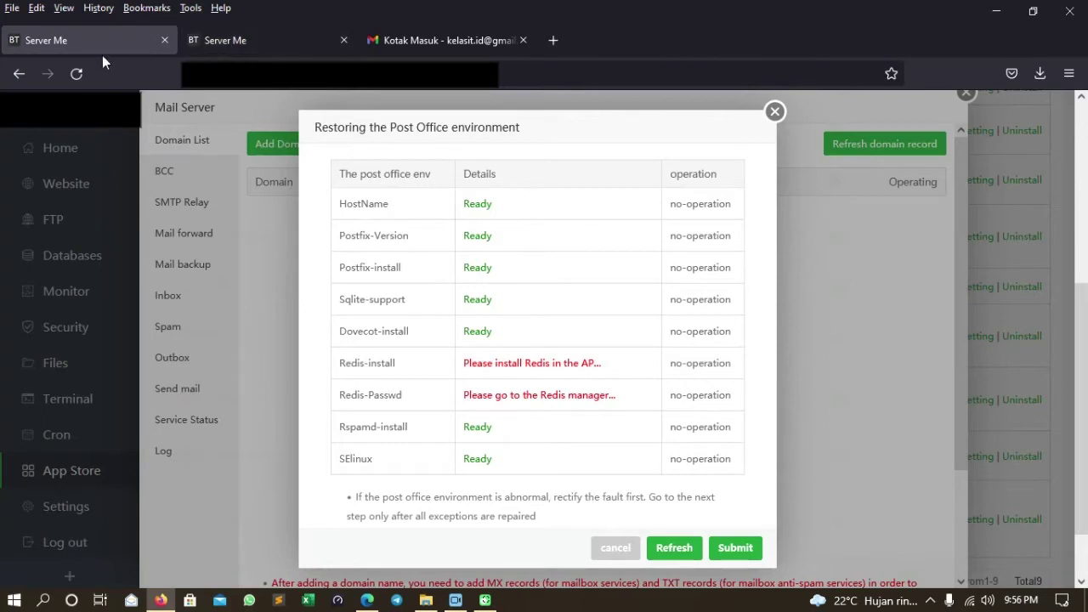
pyautogui.click(273, 47)
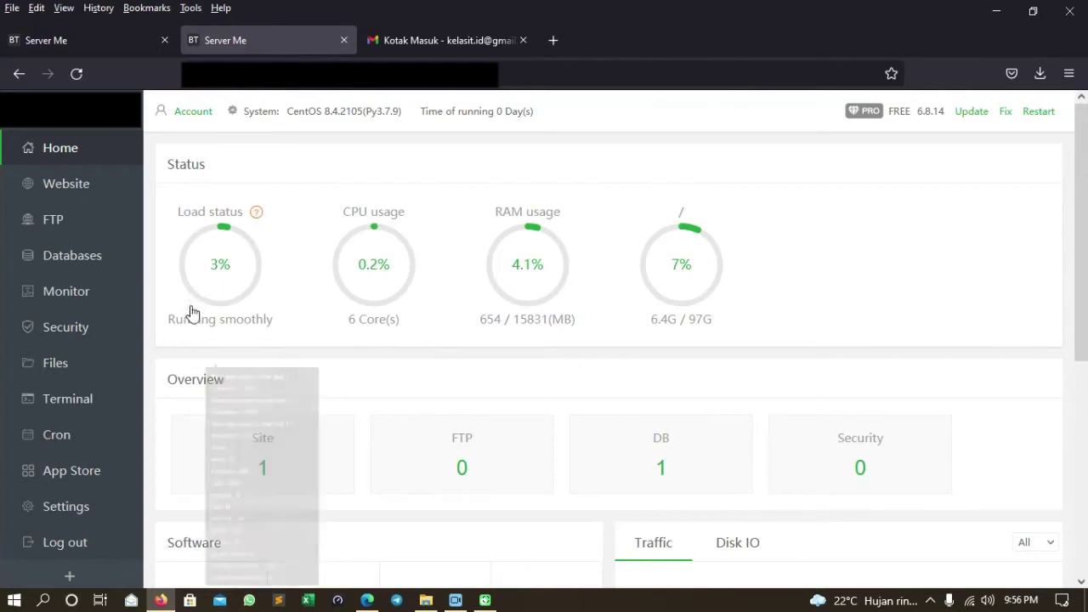
# Search the App Store's full list for 'Redis'.
pyautogui.click(115, 40)
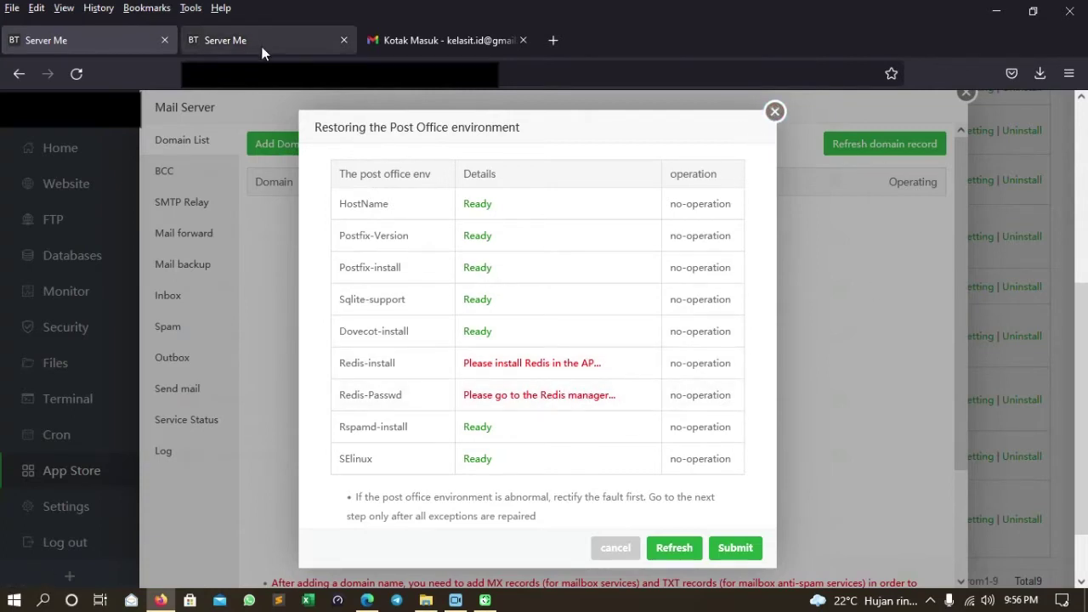
pyautogui.click(219, 53)
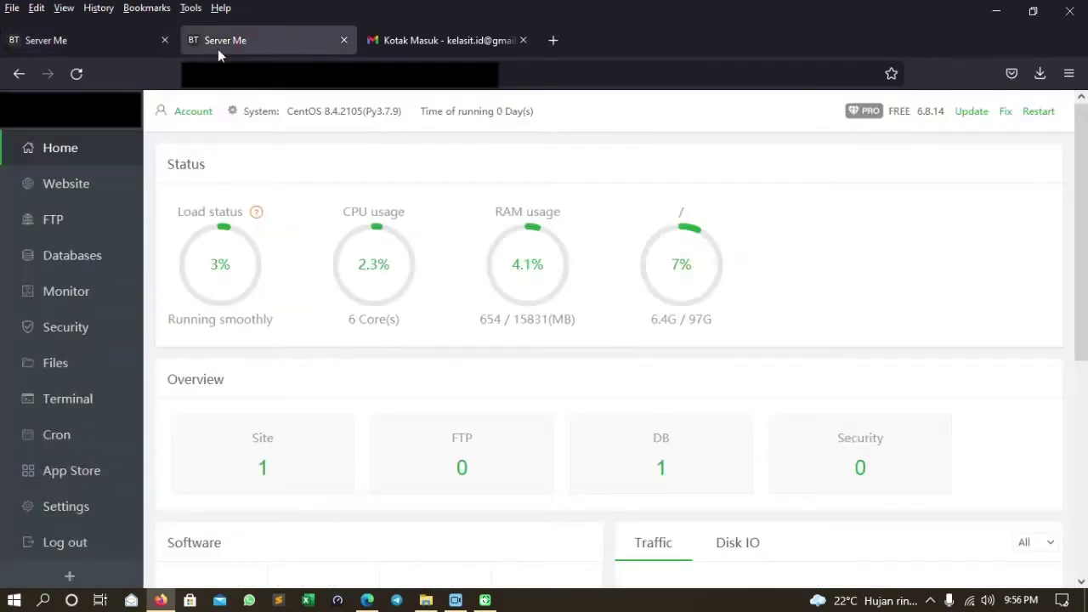
pyautogui.click(86, 481)
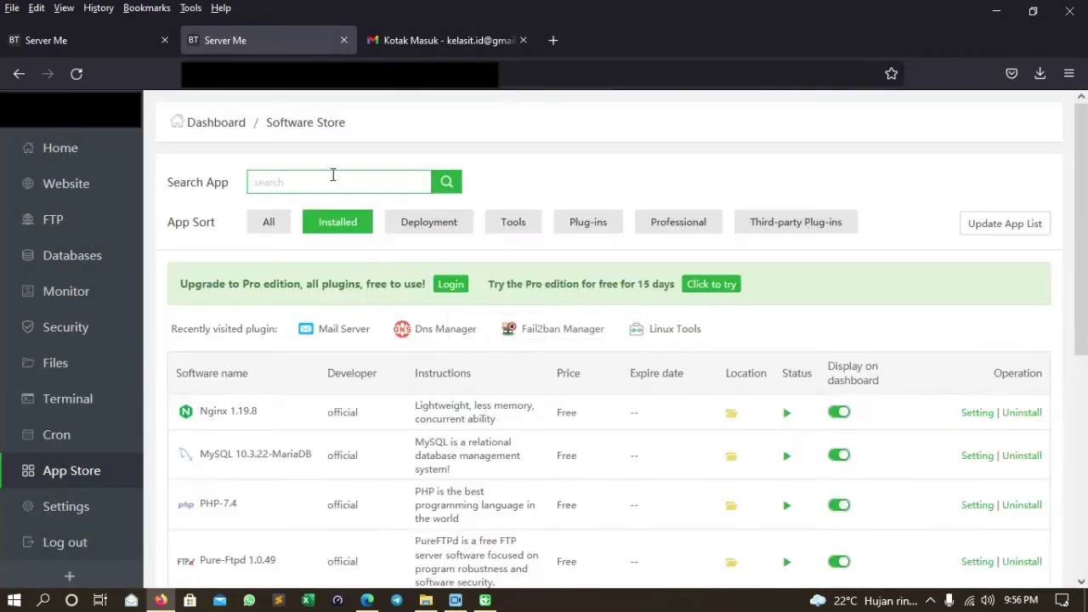
pyautogui.click(333, 178)
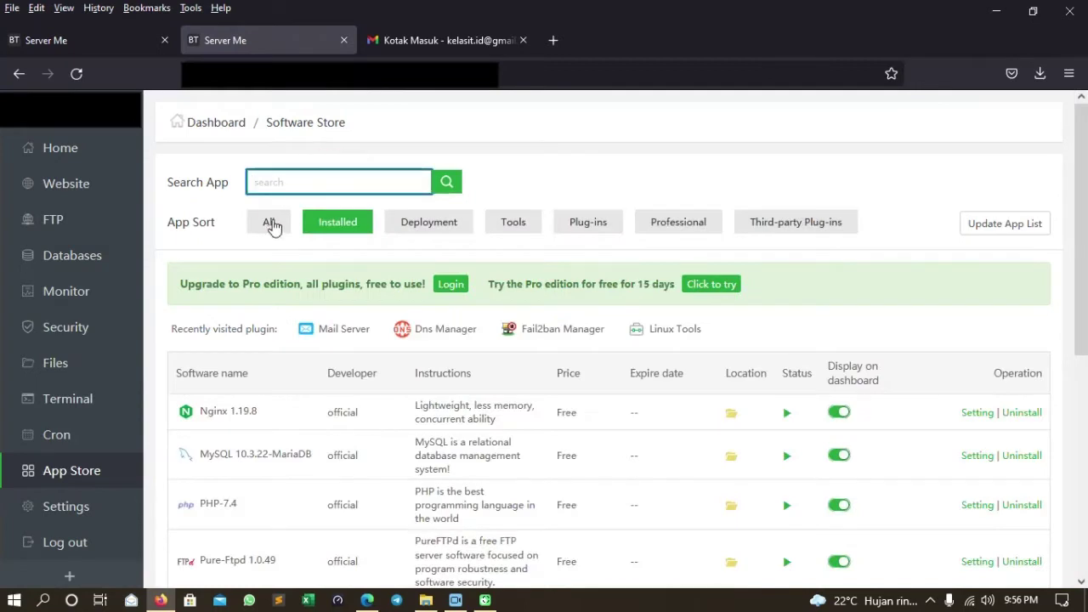
pyautogui.click(257, 228)
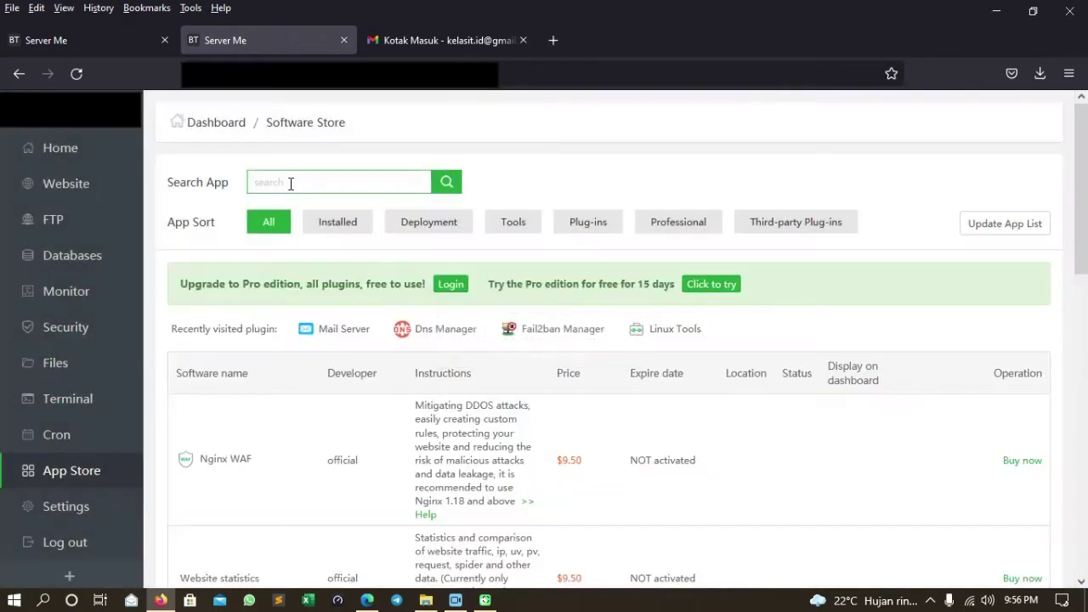
pyautogui.click(291, 183)
pyautogui.write('Redis')
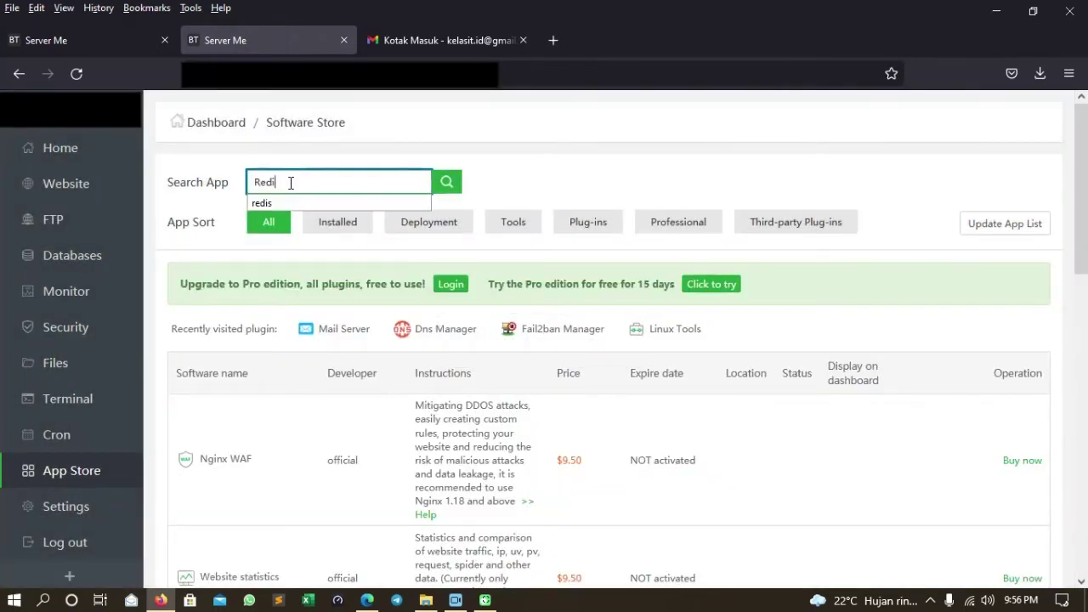
pyautogui.press('Return')
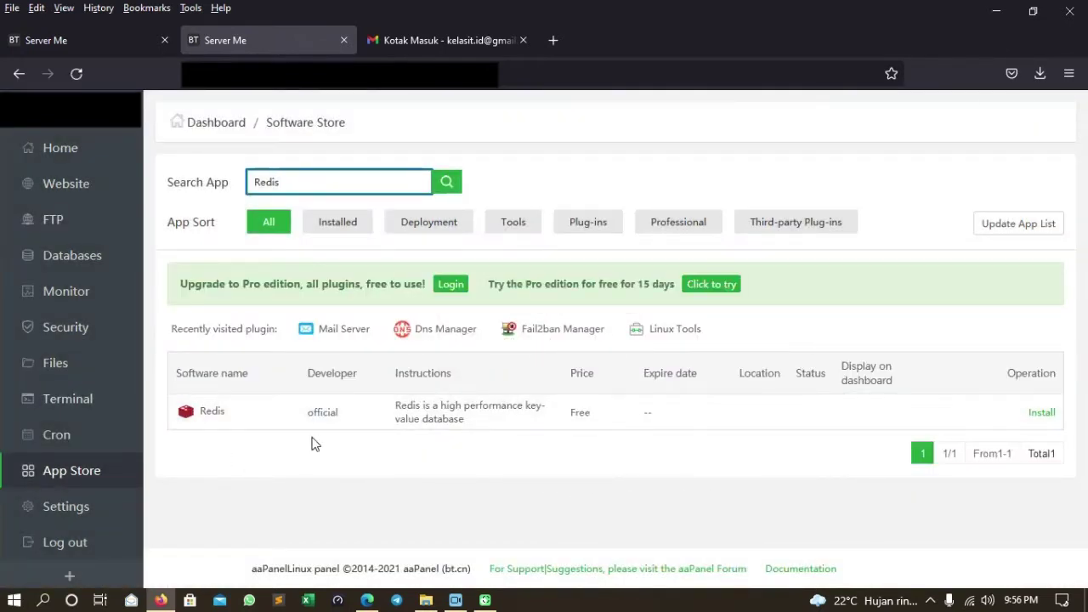
# Install Redis 6.2 and reload the page to show it installed.
pyautogui.click(1040, 414)
pyautogui.click(641, 382)
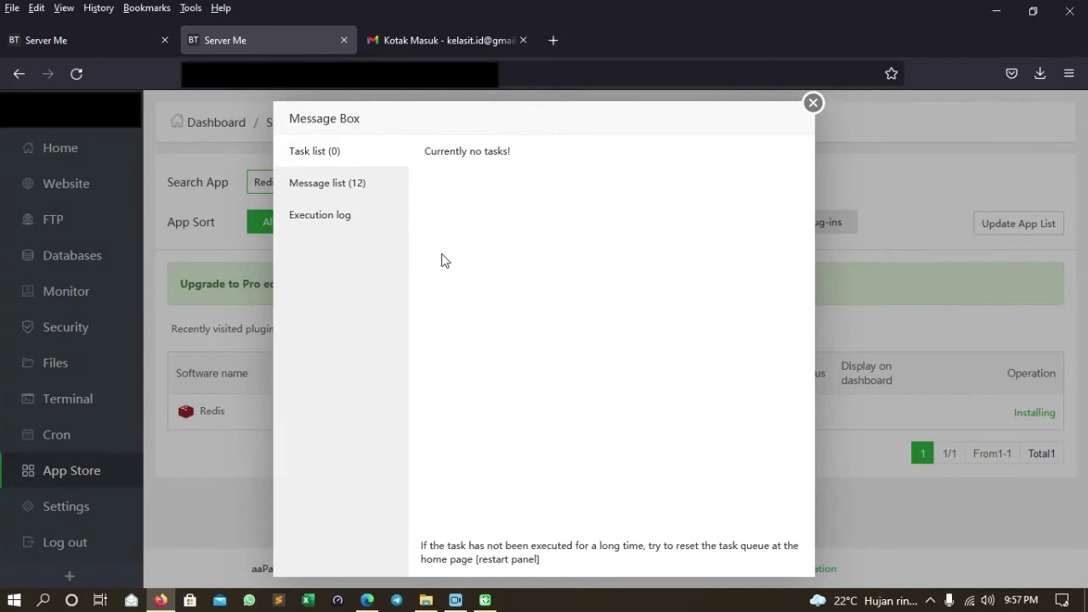
pyautogui.click(813, 103)
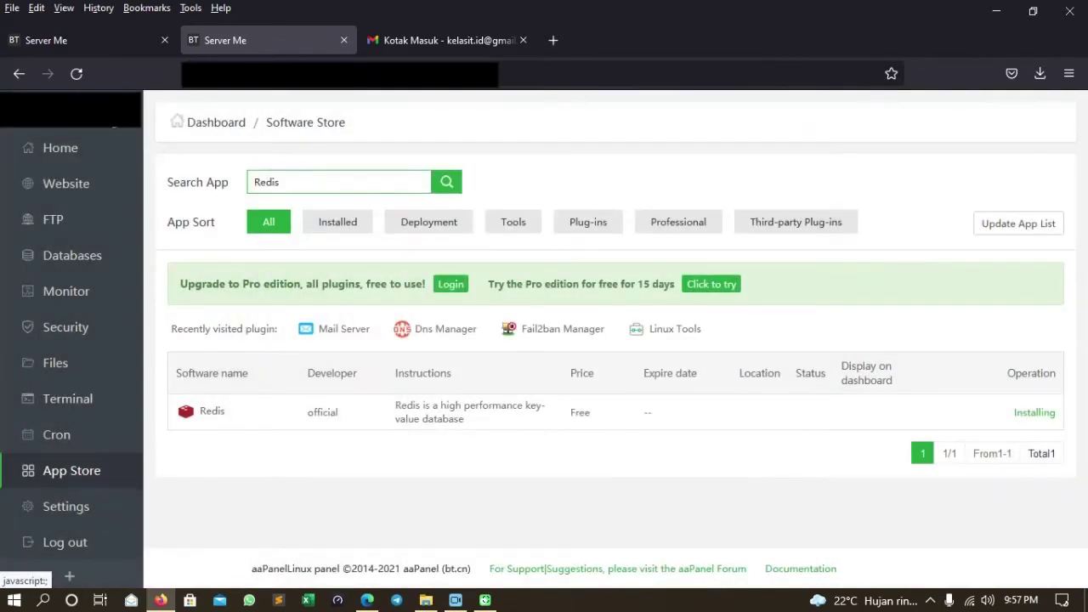
pyautogui.click(85, 75)
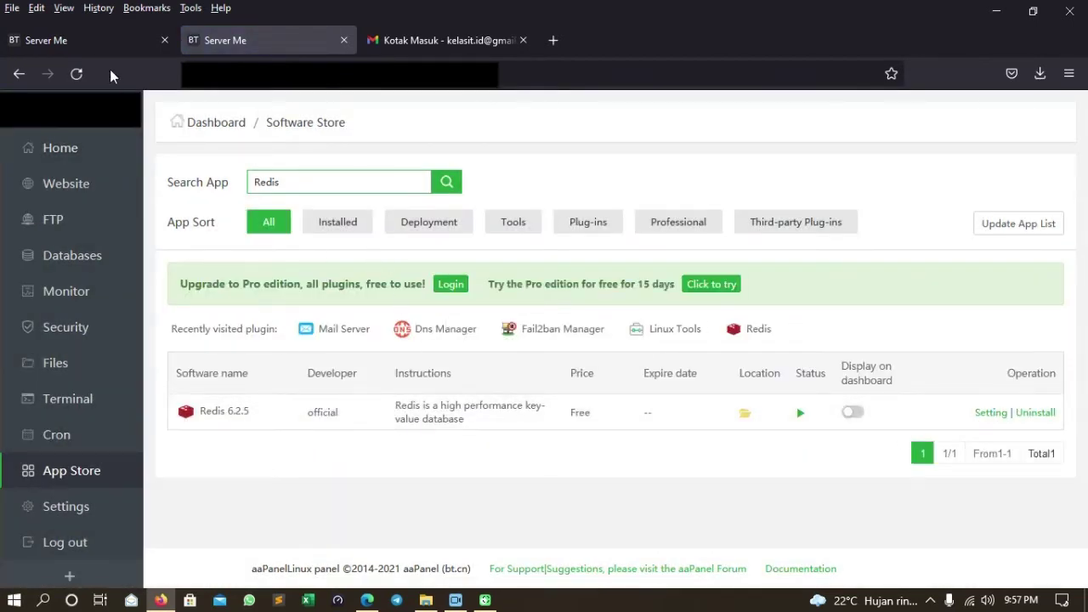
# Refresh the post office environment check so Redis reads Ready, then return to the Software Store.
pyautogui.click(102, 45)
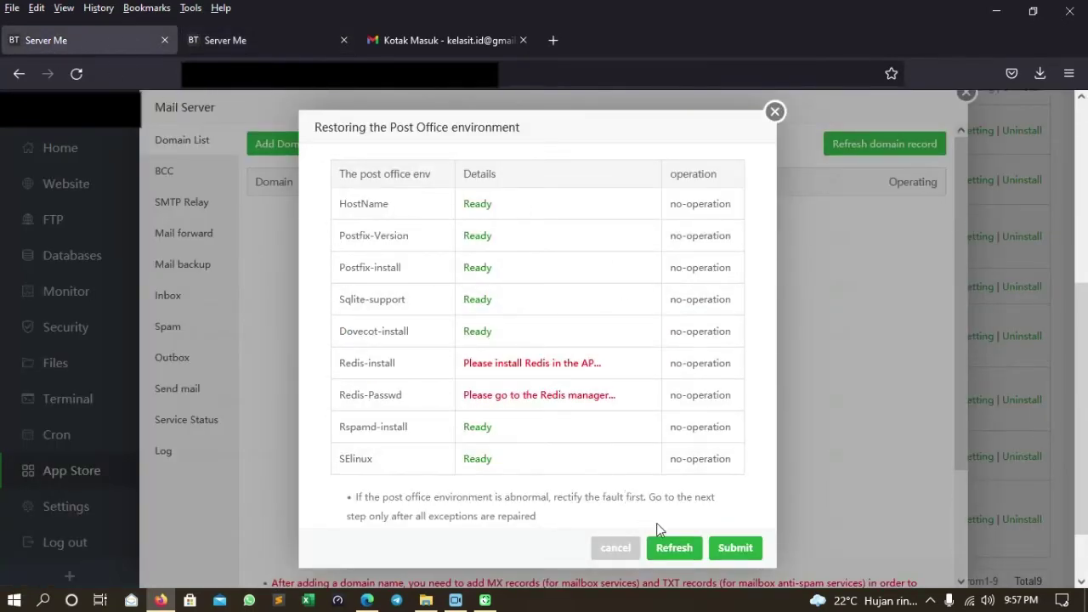
pyautogui.click(674, 548)
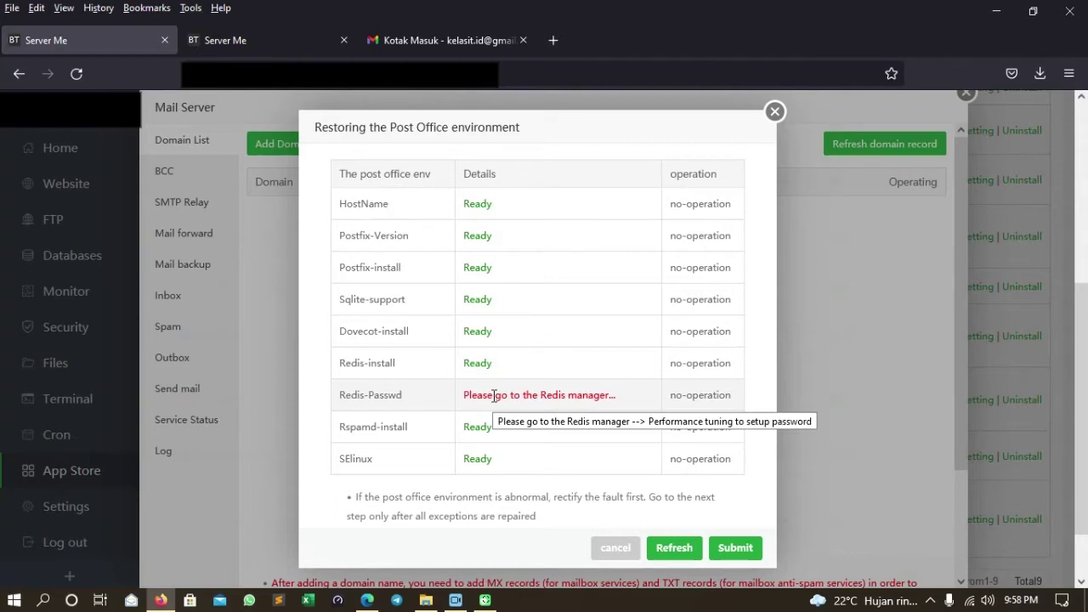
pyautogui.click(243, 40)
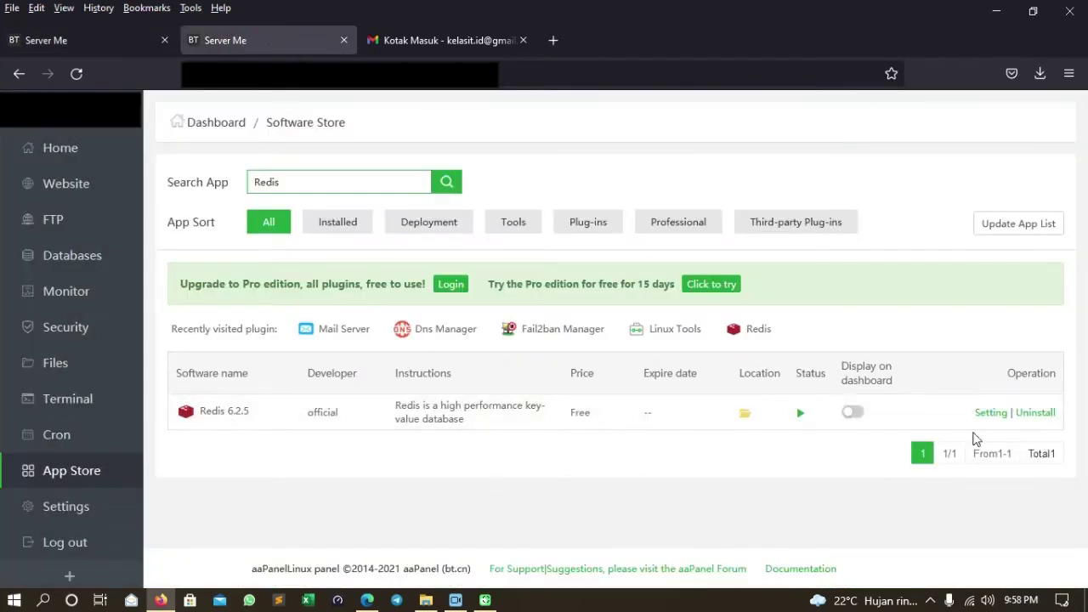
# Set a requirepass password in Redis performance tuning and save the configuration.
pyautogui.click(990, 413)
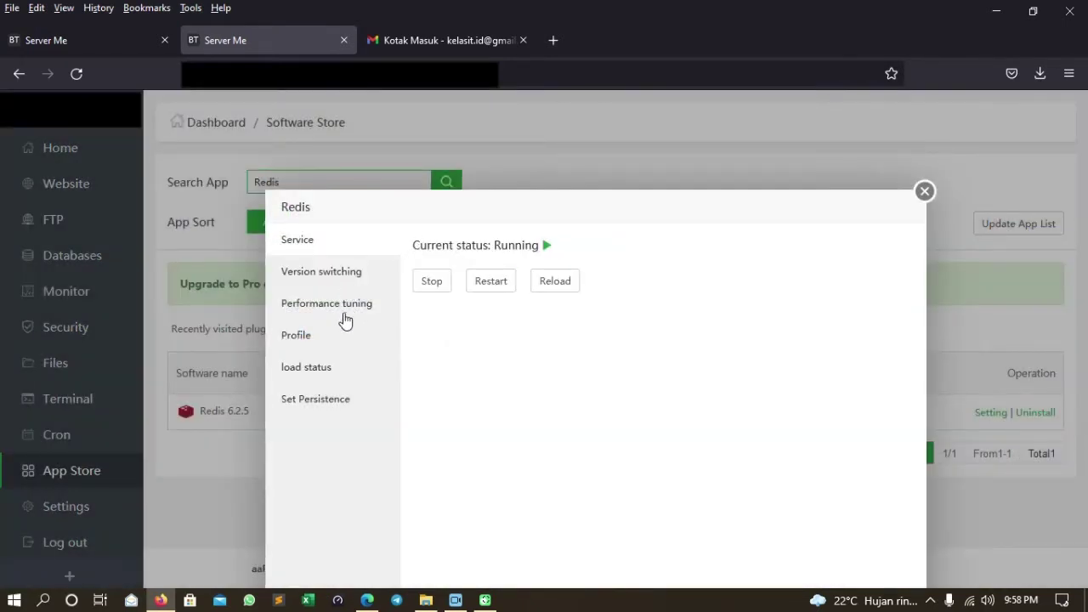
pyautogui.click(343, 310)
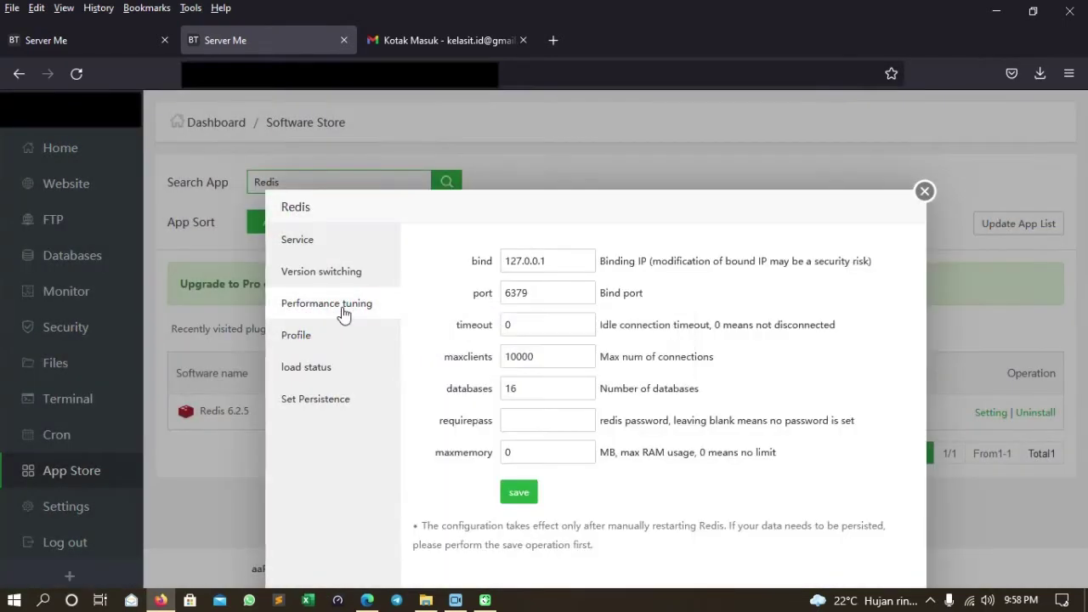
pyautogui.click(533, 425)
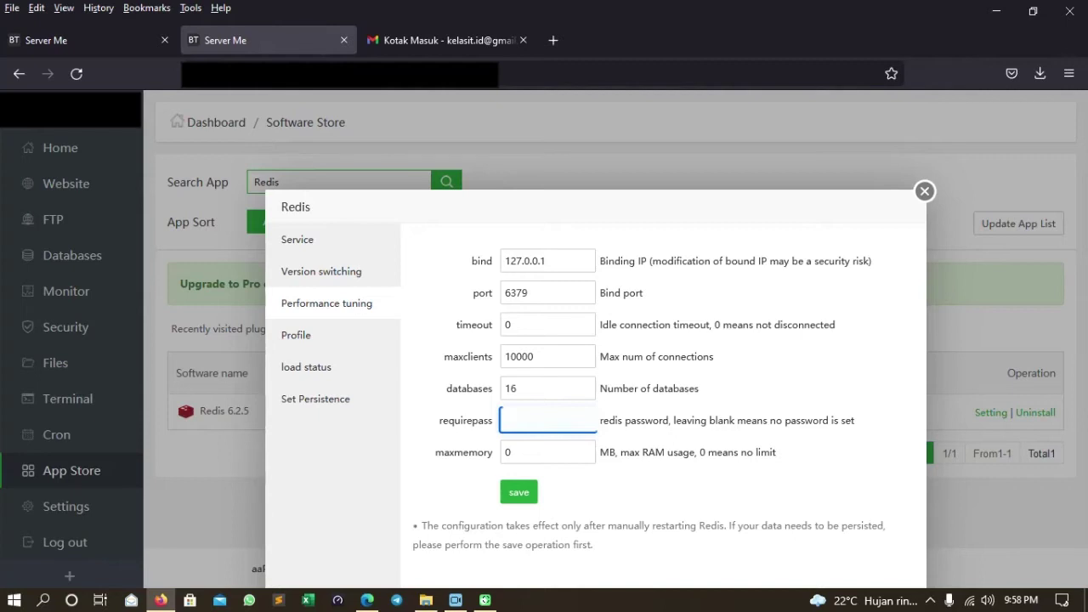
pyautogui.click(521, 494)
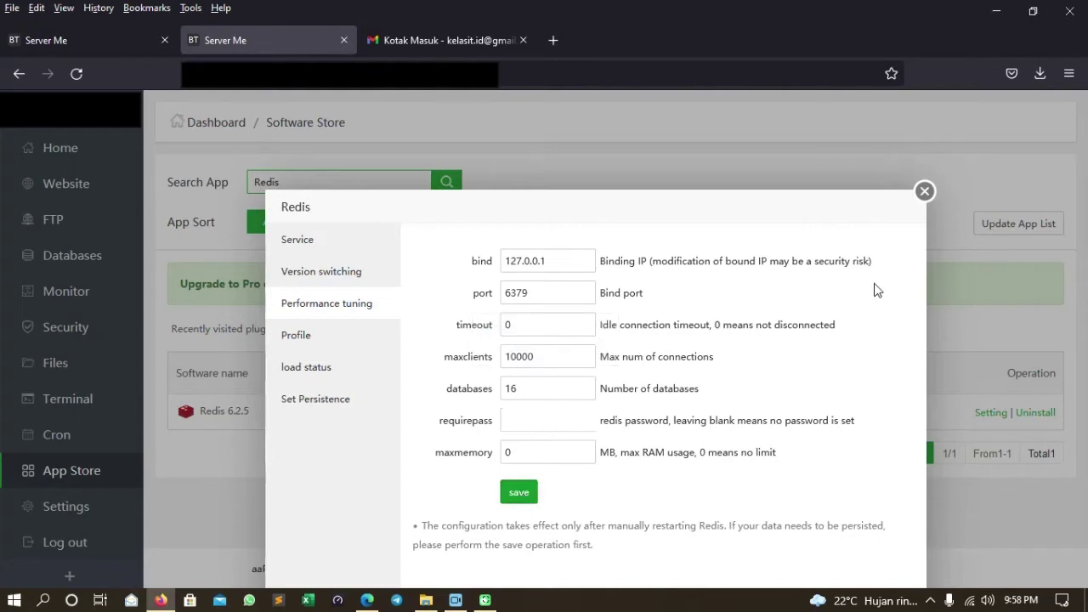
pyautogui.click(925, 192)
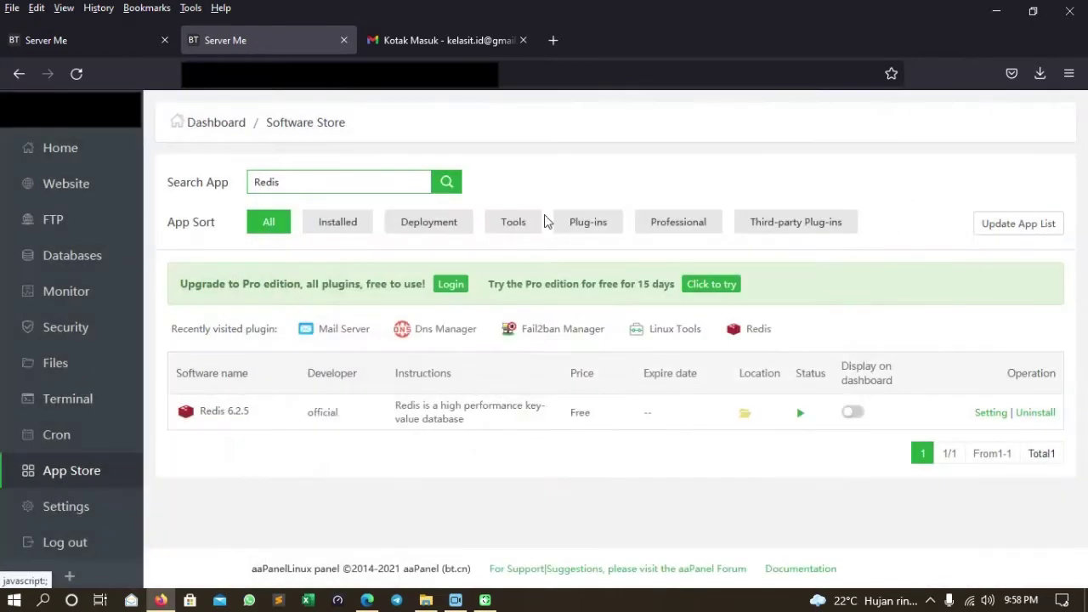
# Recheck the environment, initialize the mail server, refresh DNS status and show kelasit.id's MX values.
pyautogui.click(76, 49)
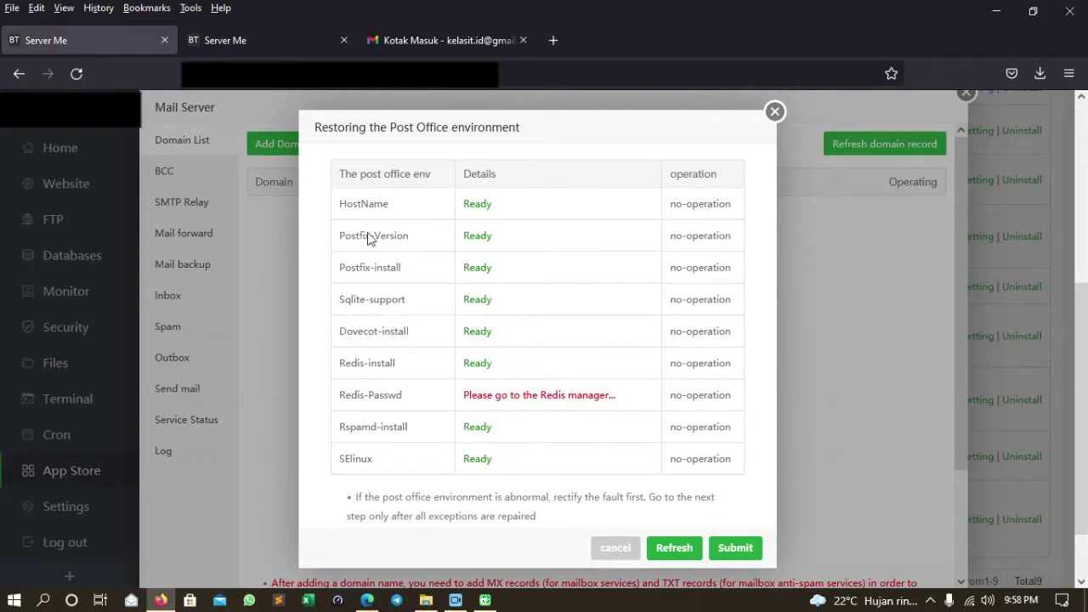
pyautogui.click(674, 548)
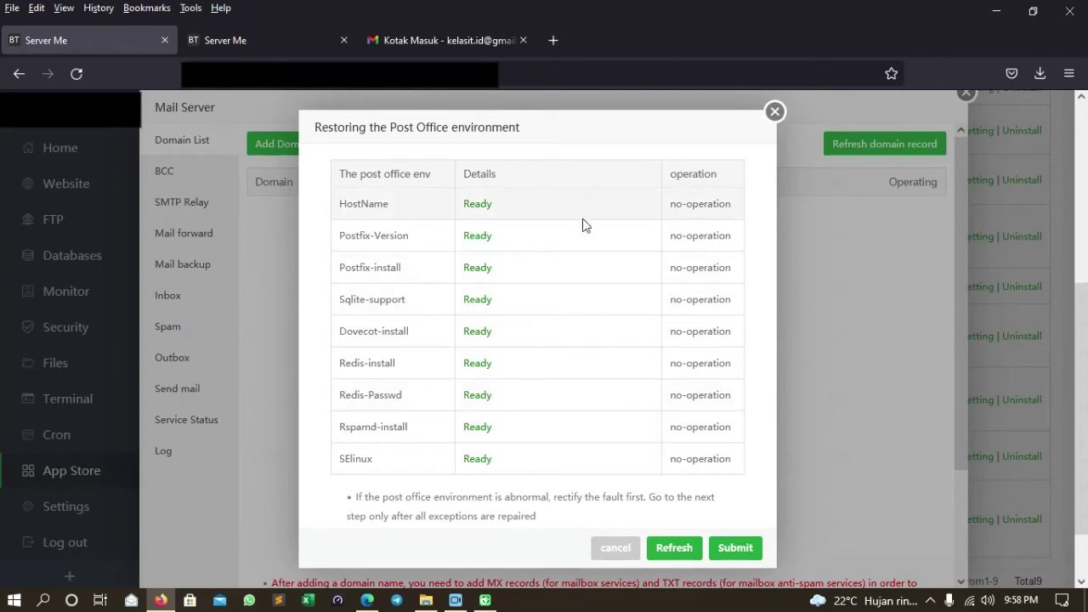
pyautogui.click(735, 549)
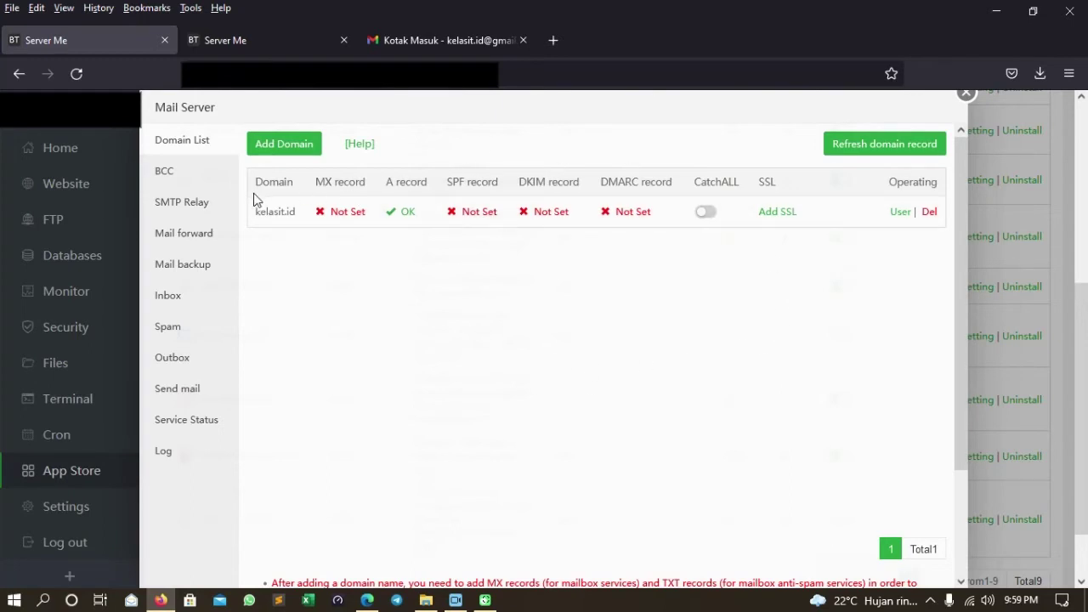
pyautogui.click(852, 143)
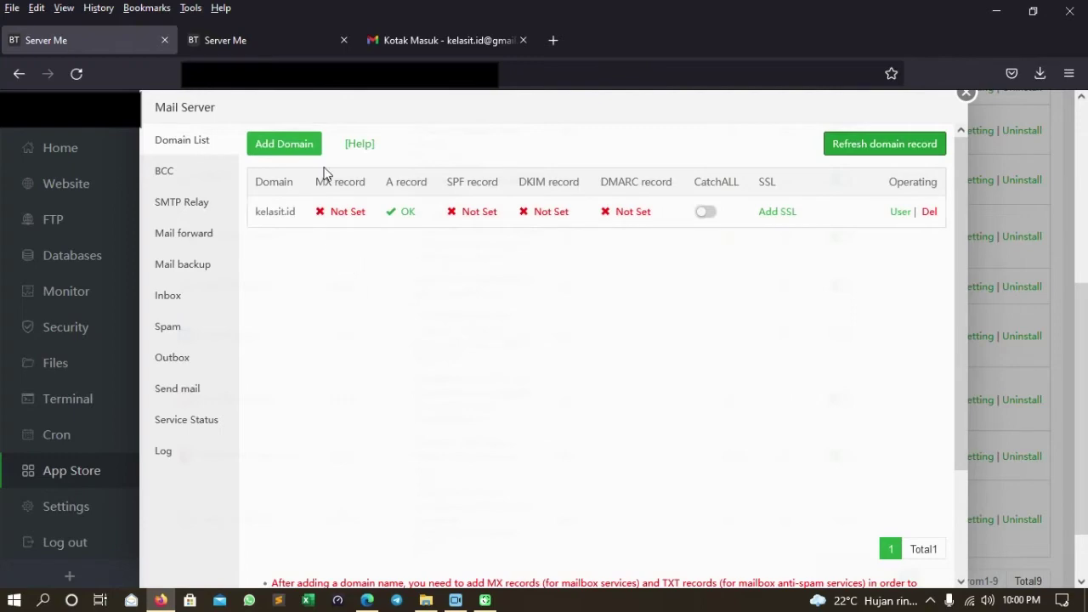
pyautogui.click(345, 217)
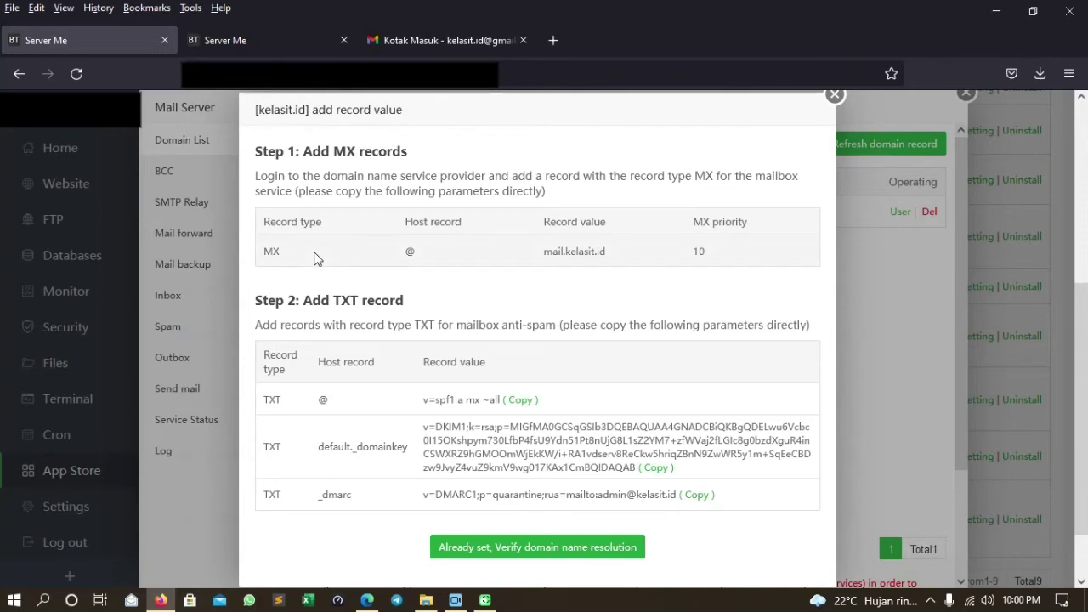
# Open the Dns Manager from the panel home dashboard.
pyautogui.click(261, 51)
pyautogui.click(81, 150)
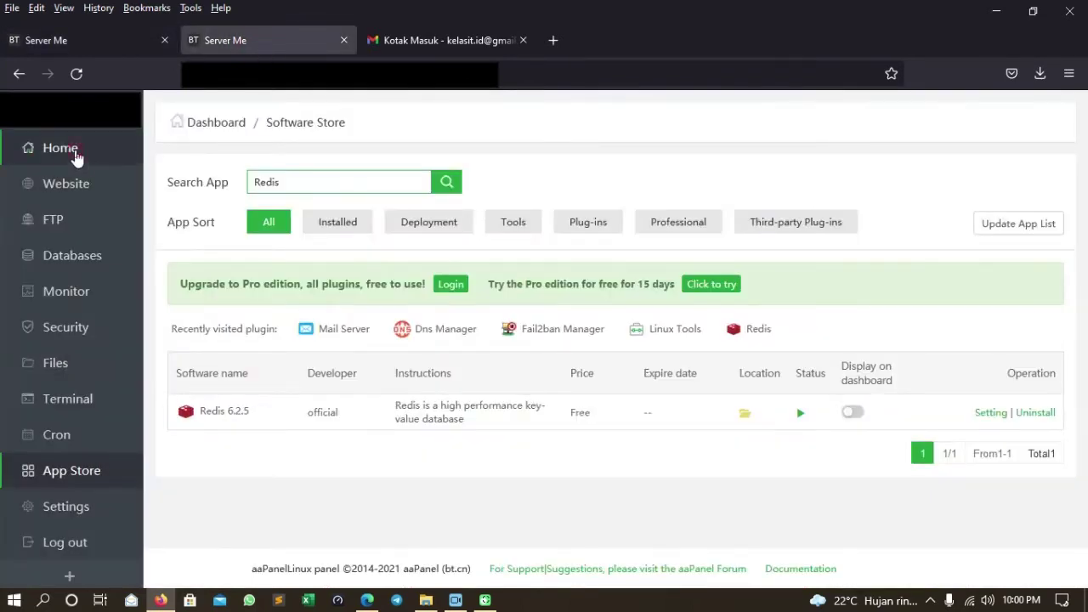
pyautogui.scroll(-1, 764, 269)
pyautogui.scroll(-2, 763, 269)
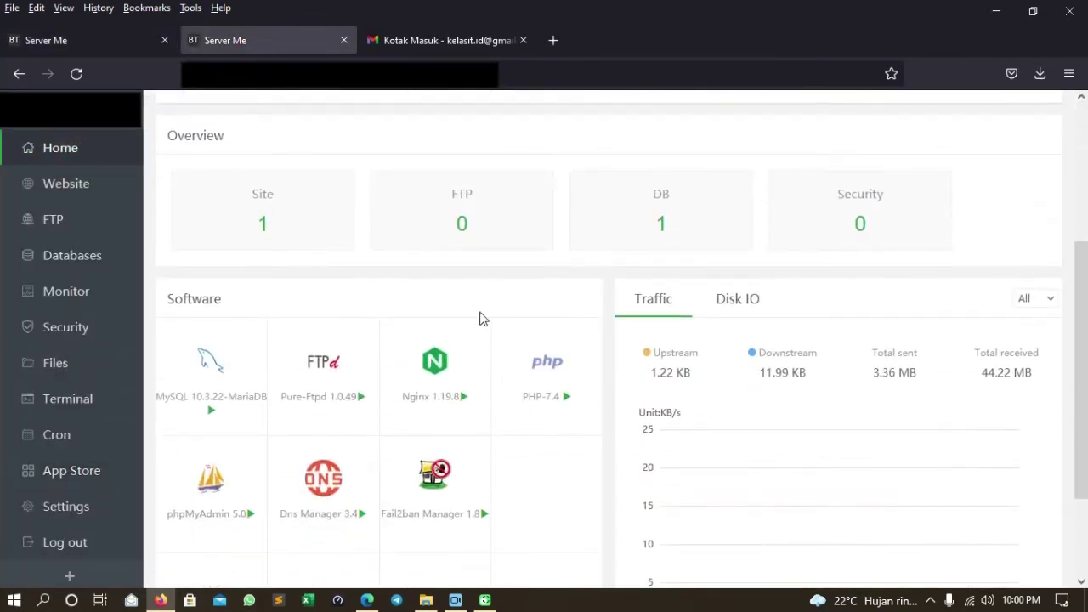
pyautogui.click(327, 493)
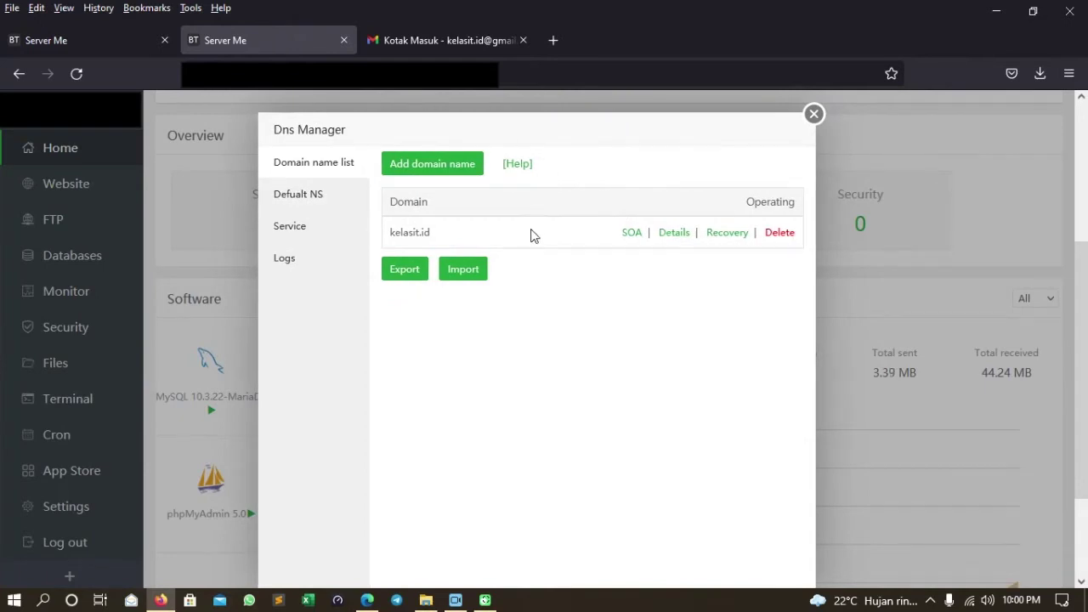
# Check the required MX record value, then open the kelasit.id record list.
pyautogui.click(78, 44)
pyautogui.click(266, 254)
pyautogui.moveTo(266, 254); pyautogui.dragTo(281, 251)
pyautogui.click(280, 250)
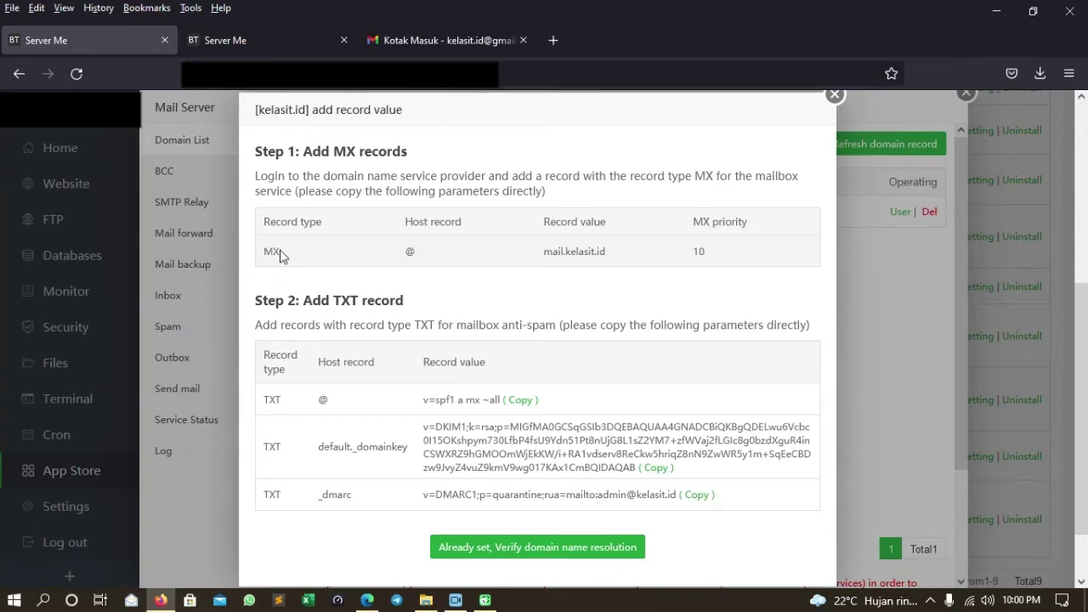
pyautogui.click(258, 50)
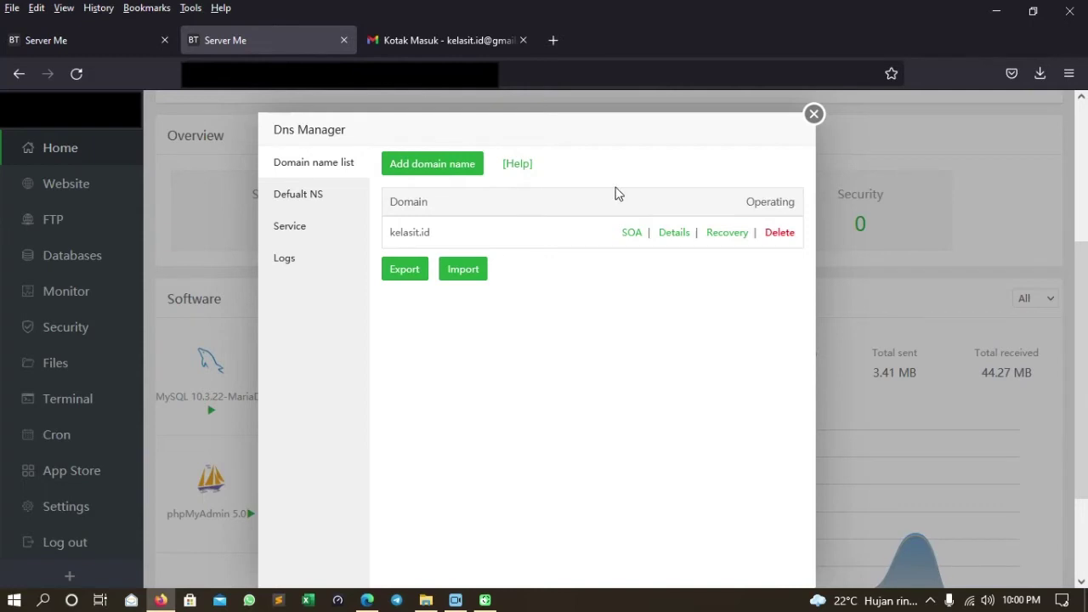
pyautogui.click(53, 40)
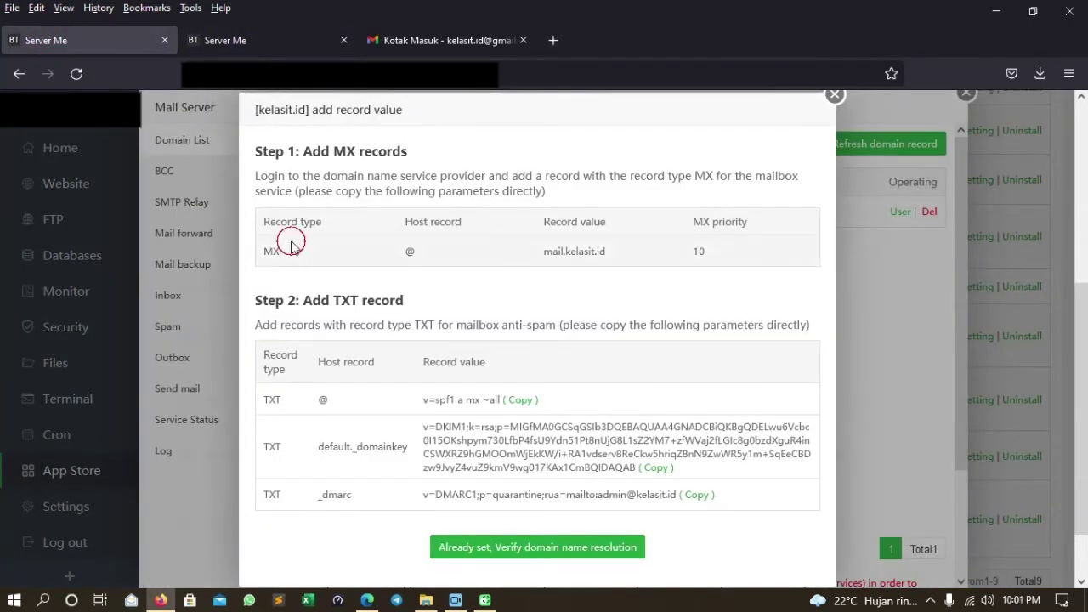
pyautogui.click(285, 39)
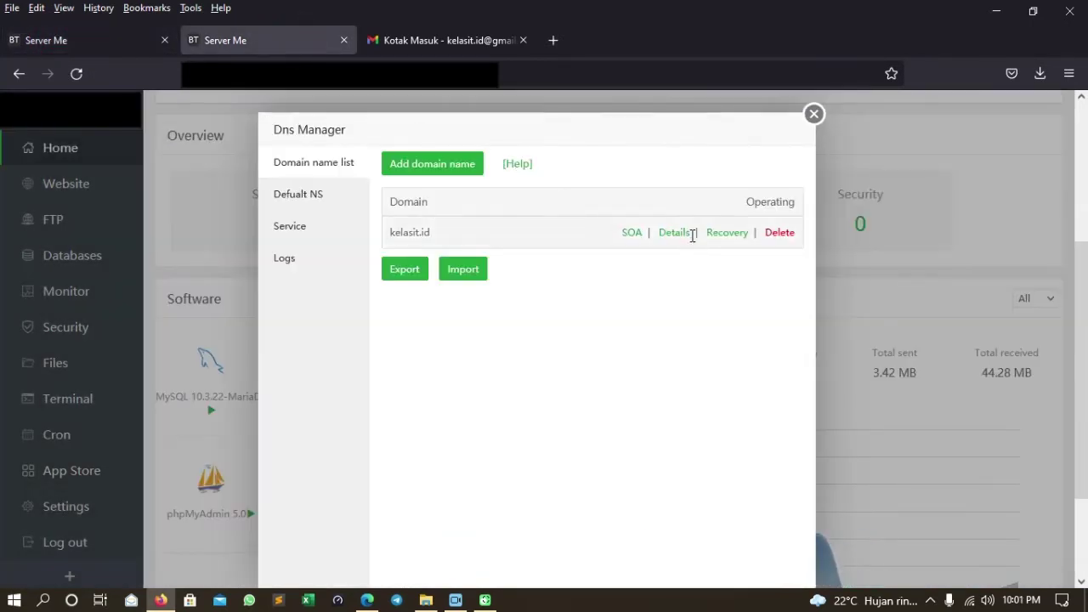
pyautogui.click(674, 234)
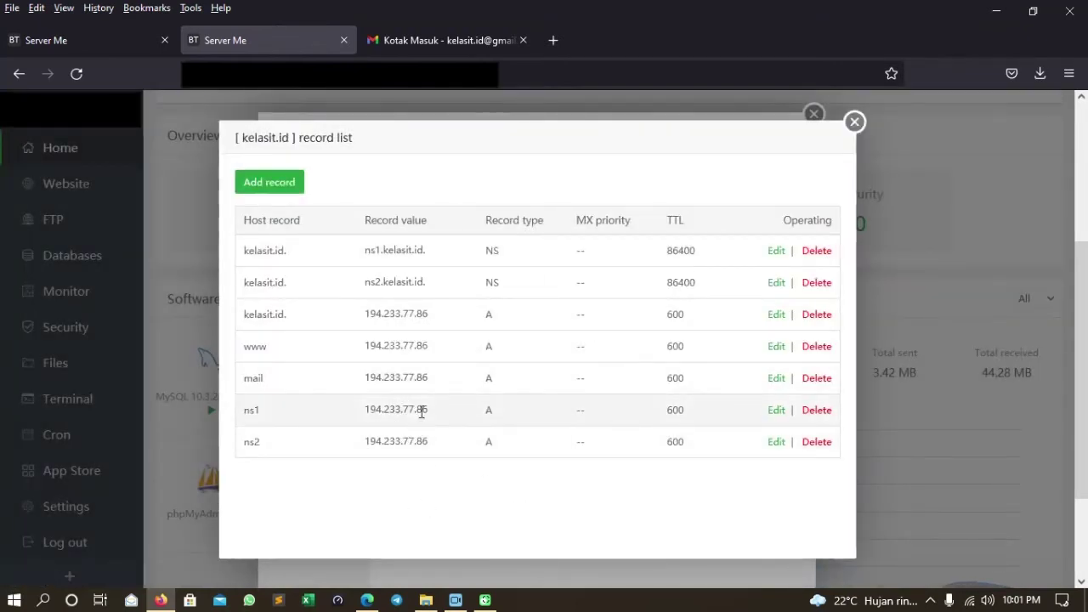
# Start a new MX record for kelasit.id with name '@'.
pyautogui.click(112, 38)
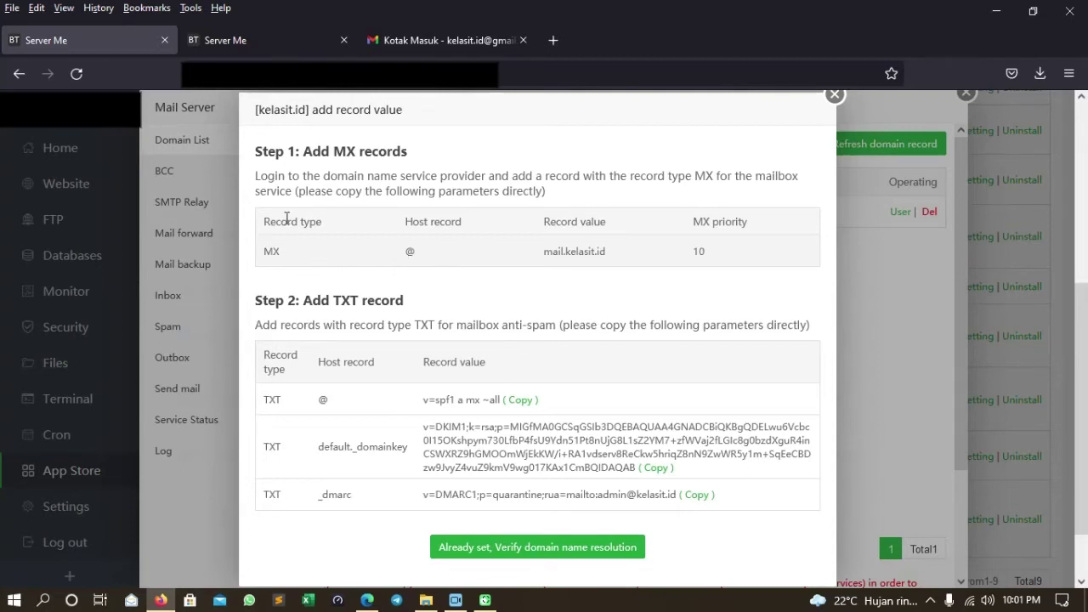
pyautogui.click(254, 49)
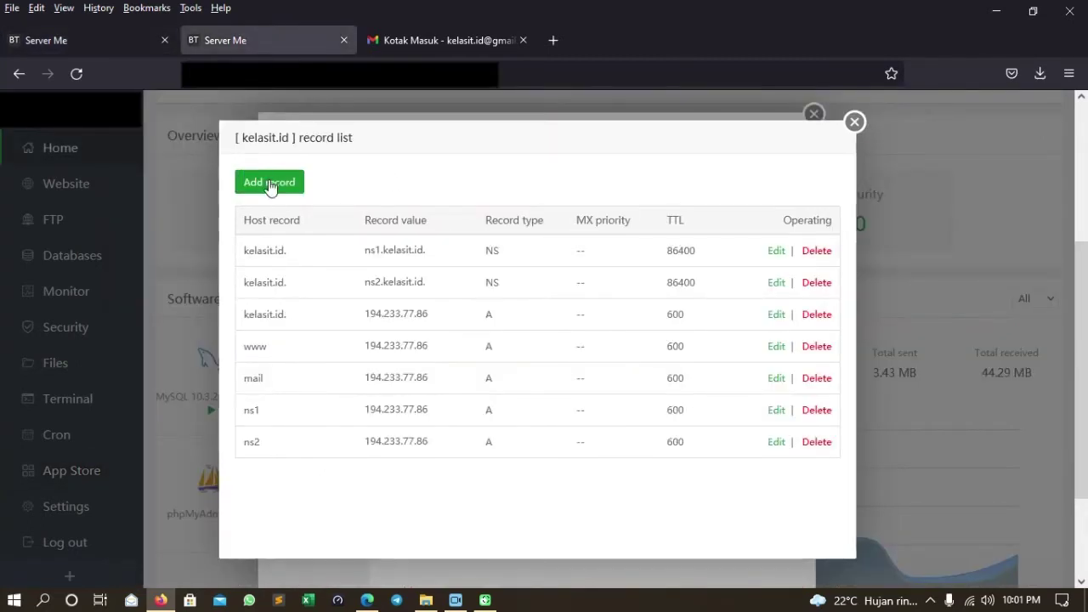
pyautogui.click(271, 185)
pyautogui.click(527, 280)
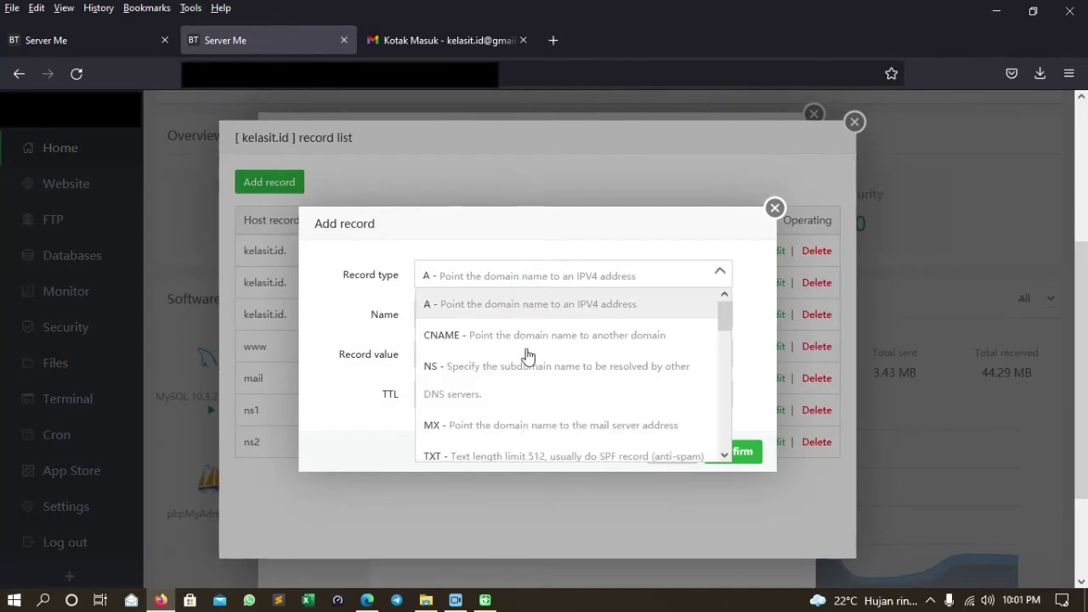
pyautogui.click(508, 425)
pyautogui.click(462, 311)
pyautogui.write('@')
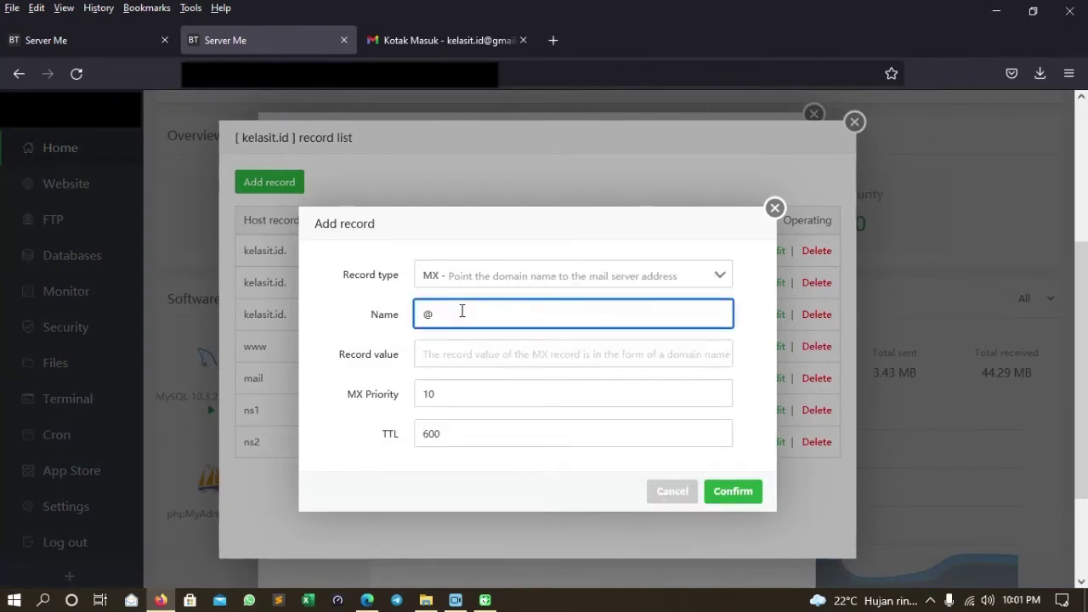
# Set the MX value to mail.kelasit.id, save it, and close the record list.
pyautogui.click(89, 44)
pyautogui.moveTo(545, 250); pyautogui.dragTo(607, 252)
pyautogui.hotkey('ctrl', 'c')
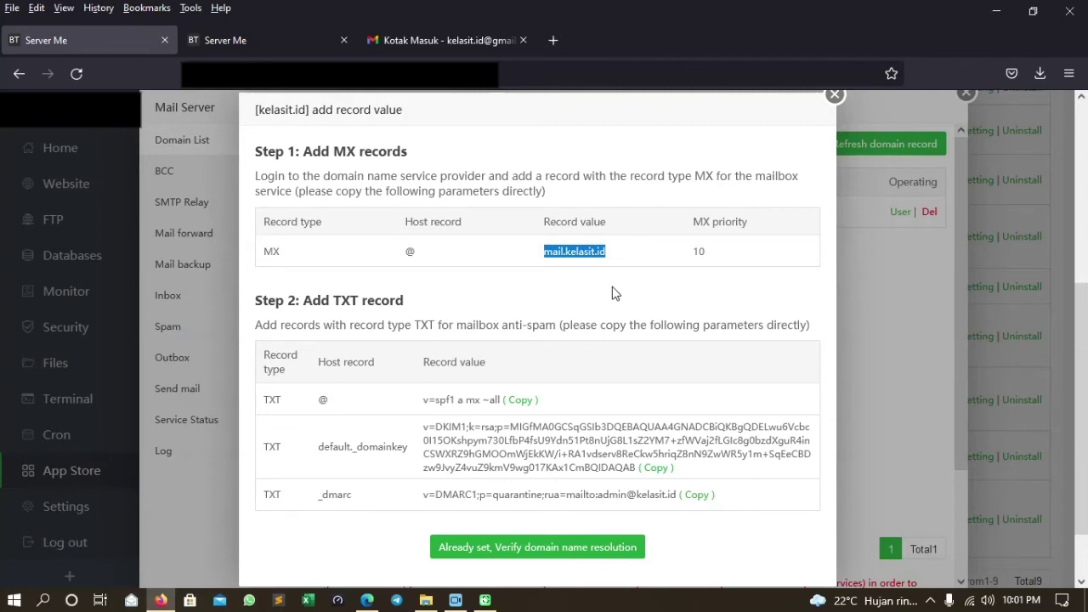
pyautogui.click(266, 45)
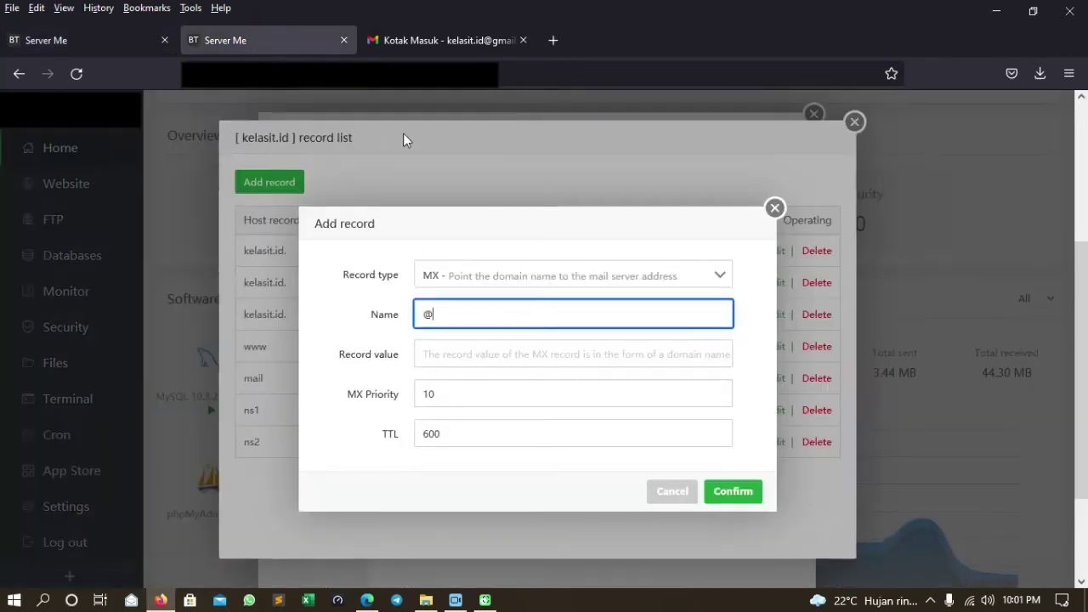
pyautogui.click(521, 355)
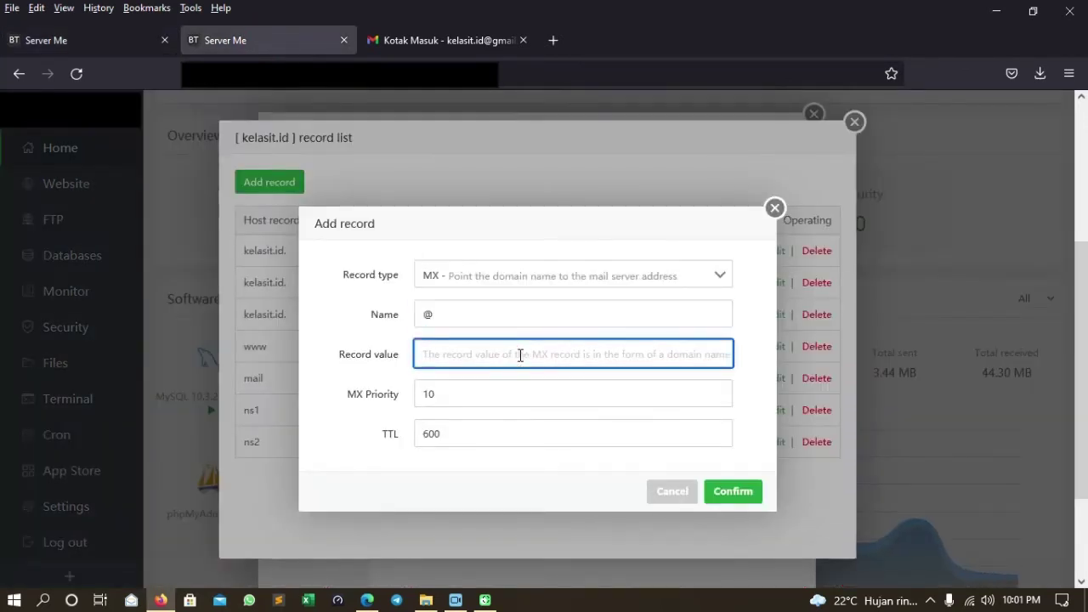
pyautogui.hotkey('ctrl', 'v')
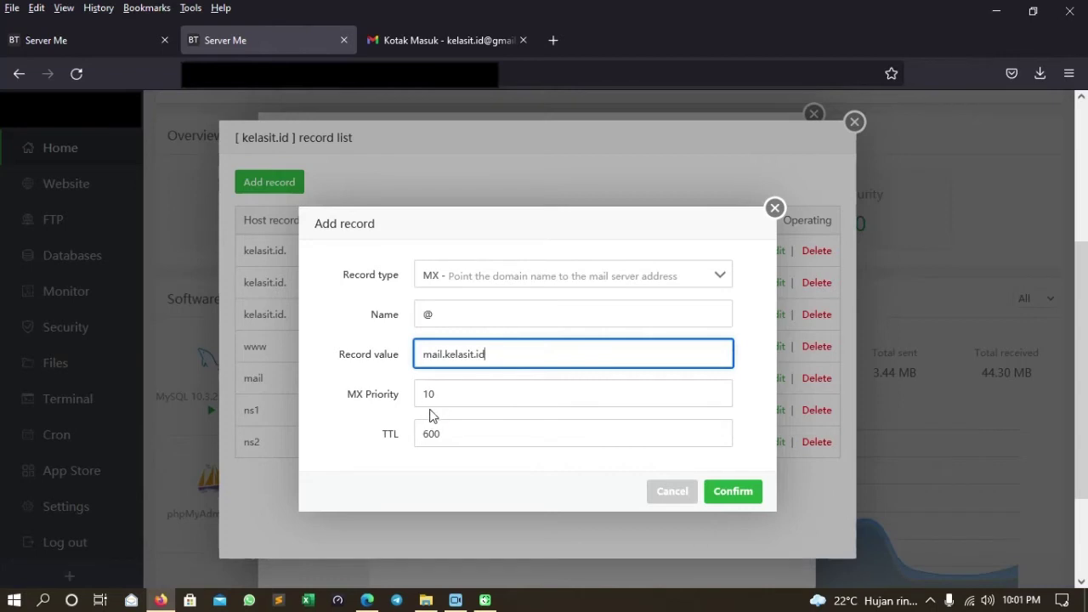
pyautogui.click(748, 500)
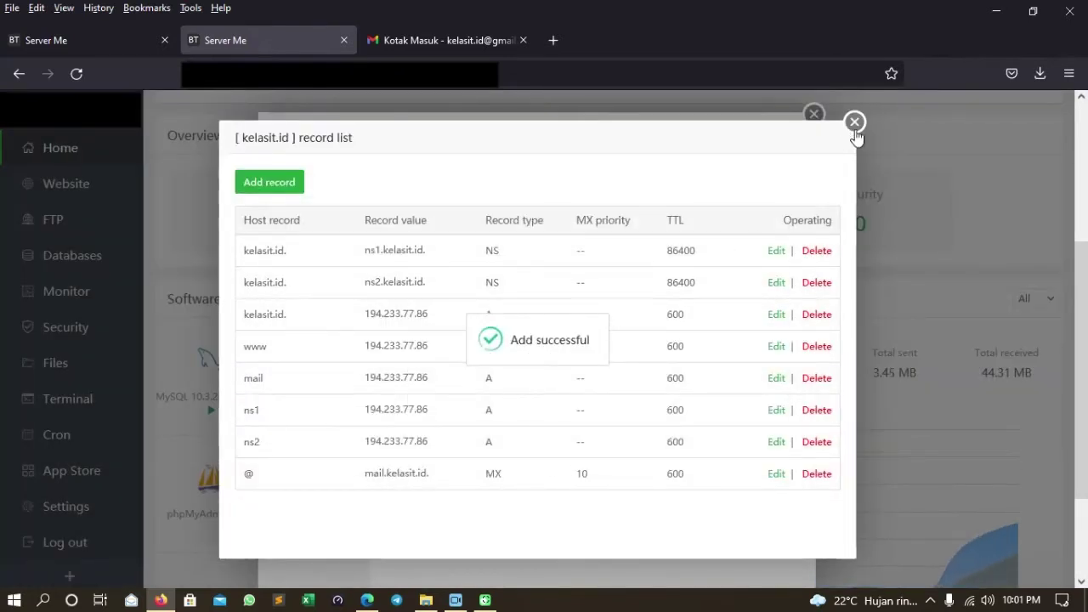
pyautogui.click(855, 122)
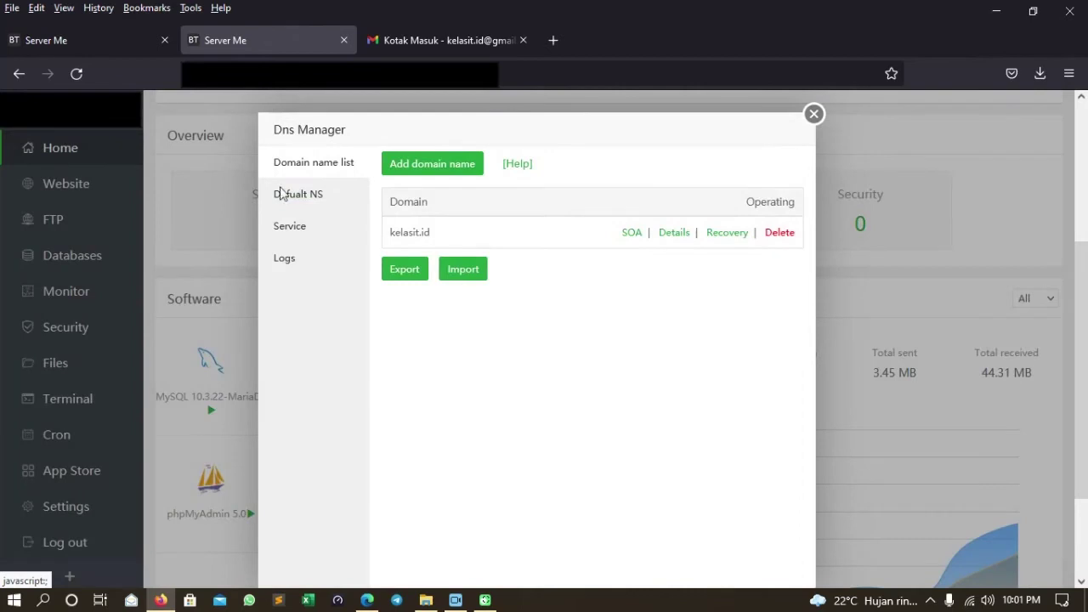
pyautogui.click(93, 38)
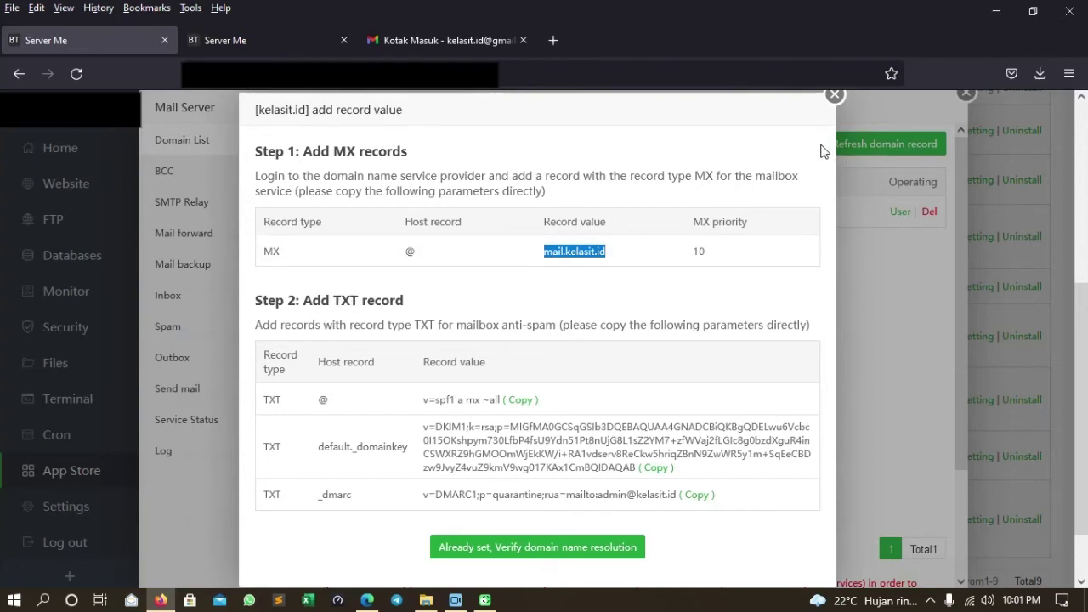
# Refresh kelasit.id's domain records and review the required SPF record value.
pyautogui.click(835, 95)
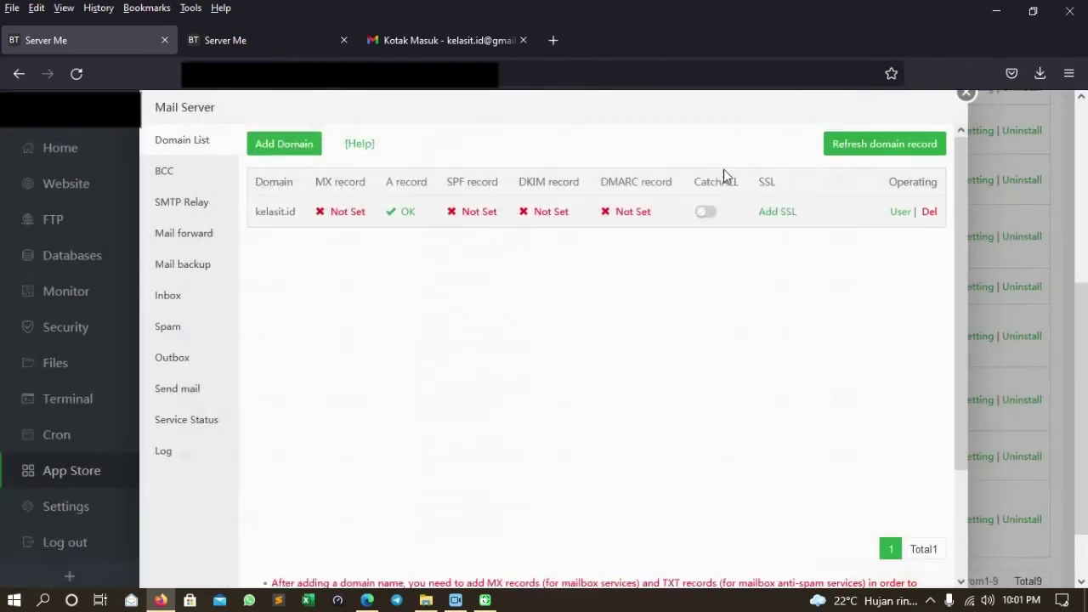
pyautogui.click(858, 145)
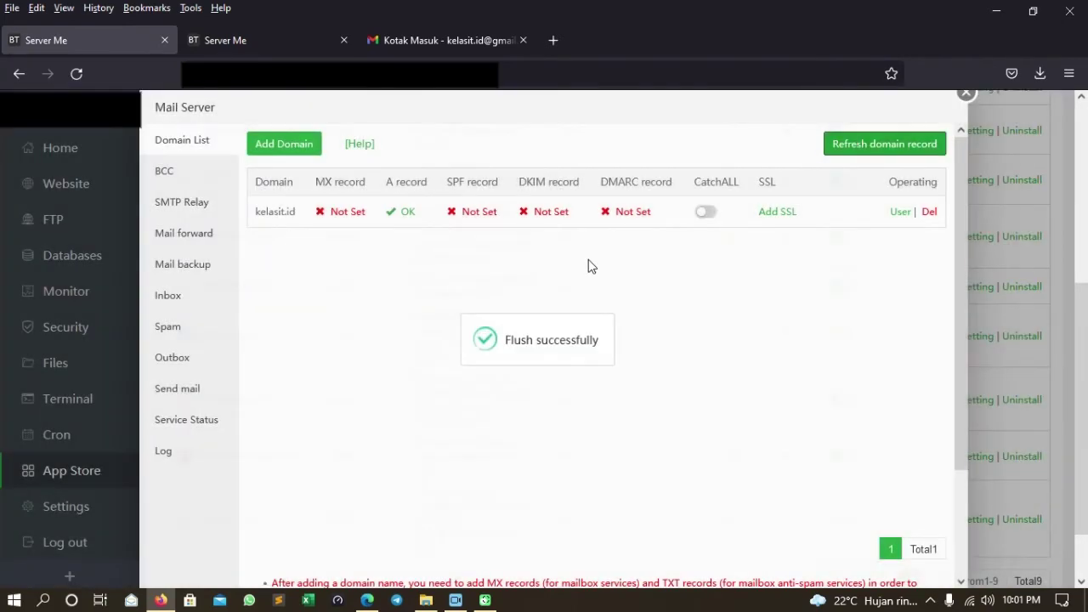
pyautogui.click(480, 211)
pyautogui.scroll(-1, 424, 369)
pyautogui.scroll(1, 423, 371)
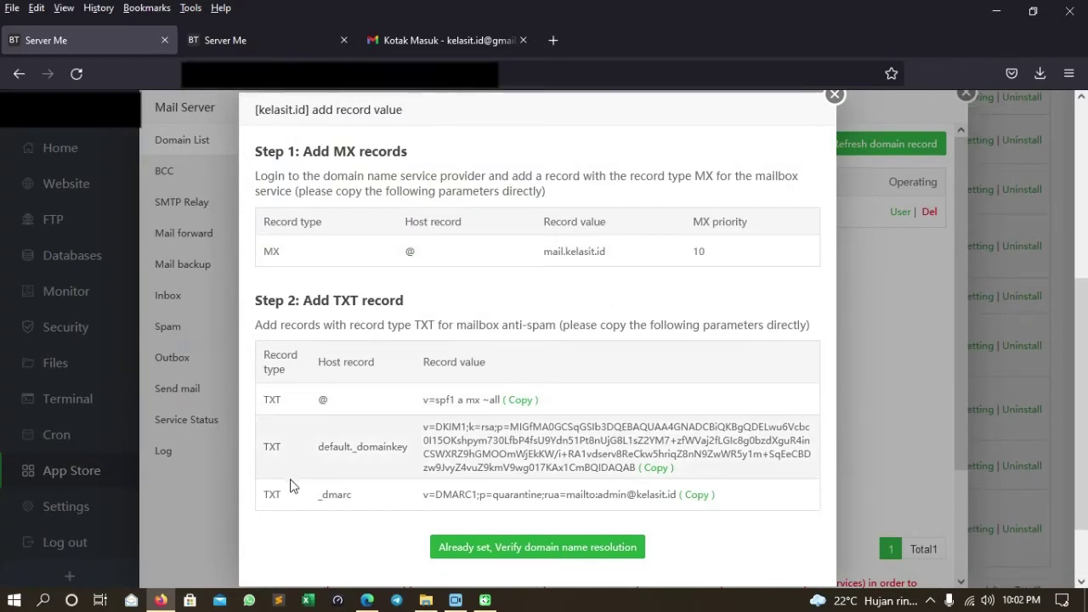
# Open kelasit.id's DNS record list in the DNS Manager.
pyautogui.click(275, 45)
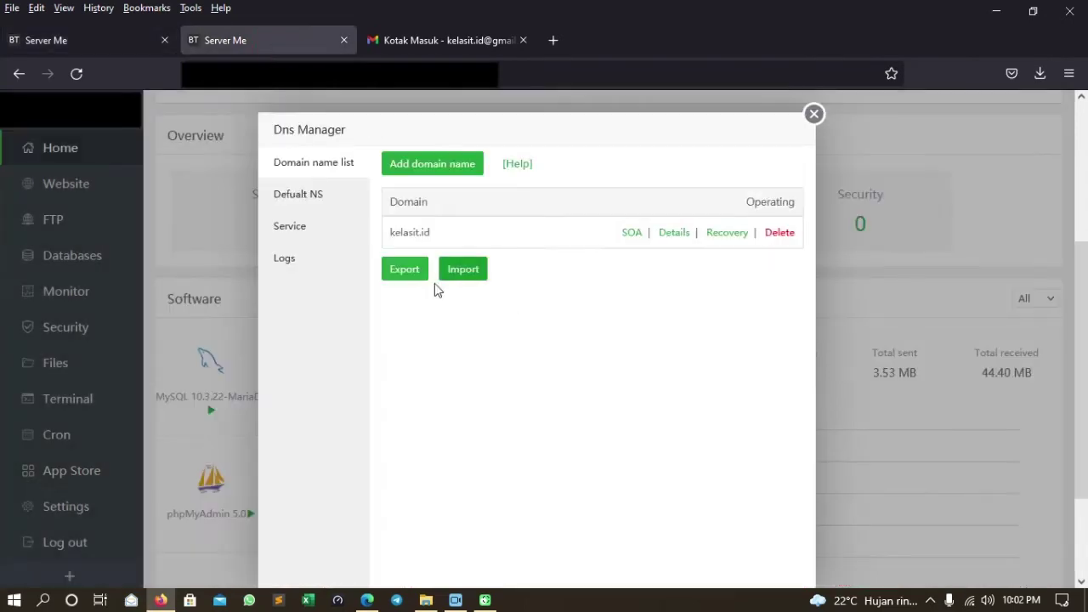
pyautogui.click(98, 37)
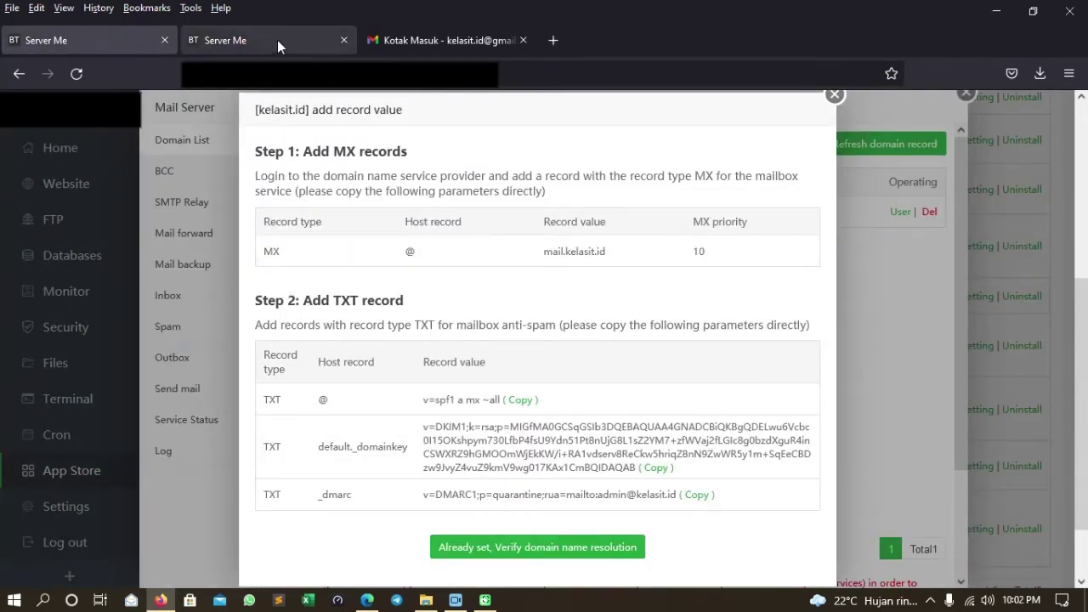
pyautogui.click(278, 43)
pyautogui.click(674, 233)
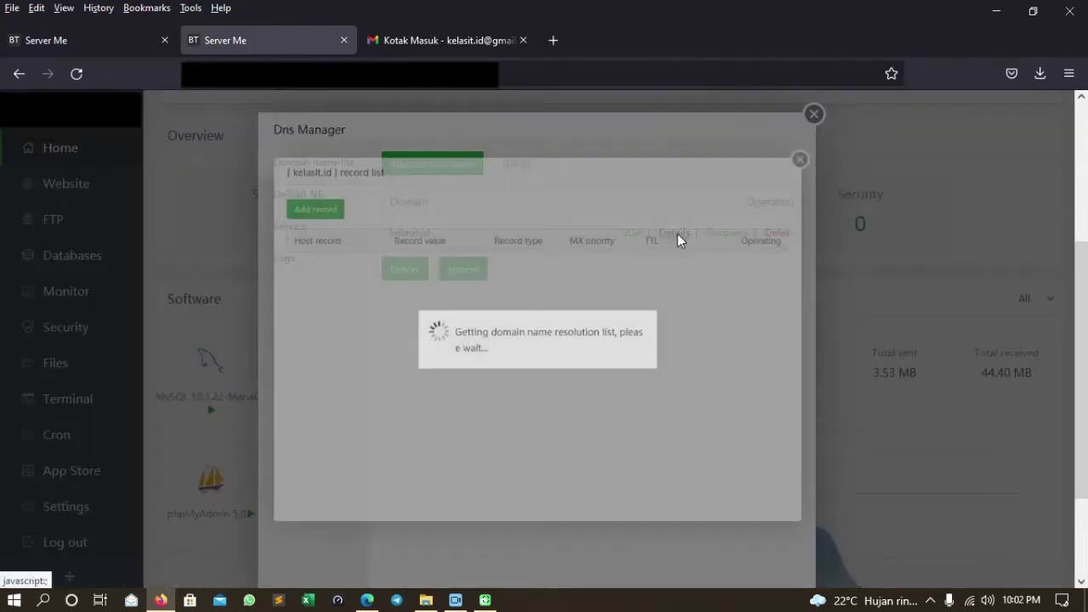
# Start a new TXT record for kelasit.id and copy the SPF value from the Mail Server's required records.
pyautogui.click(271, 183)
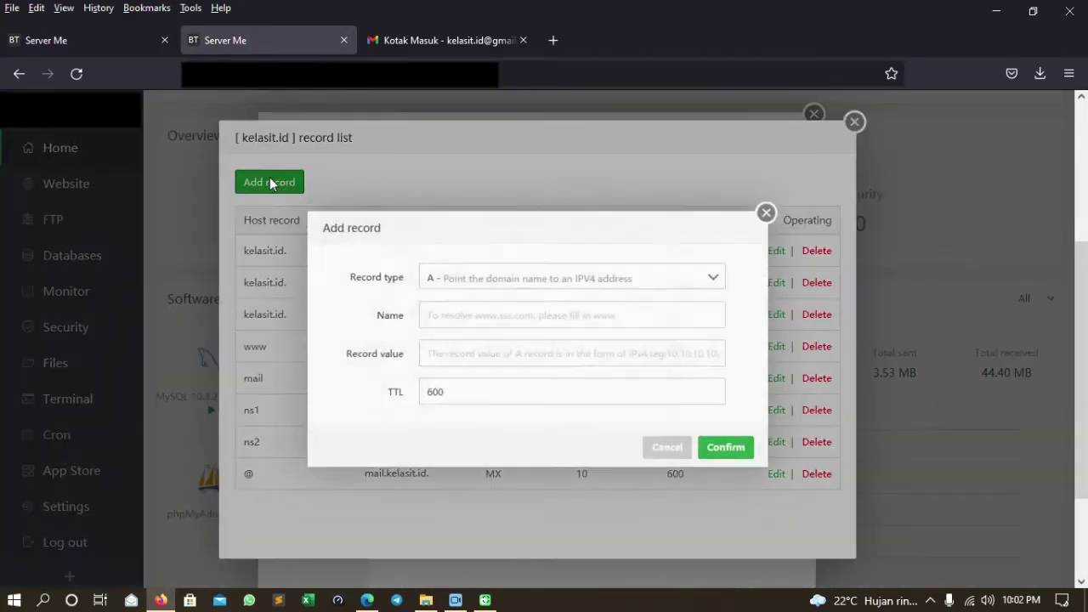
pyautogui.click(472, 278)
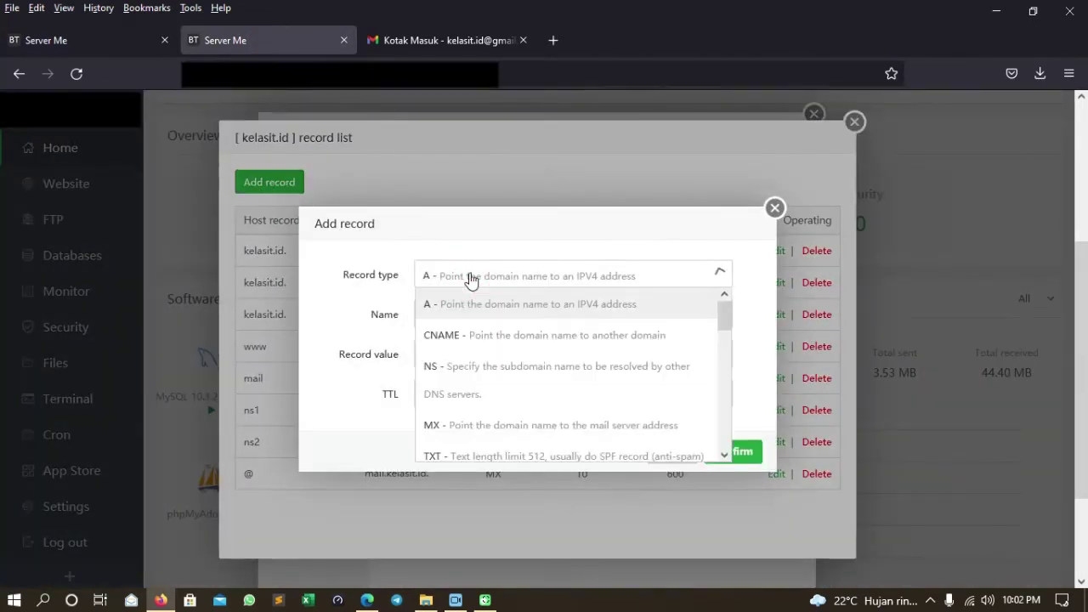
pyautogui.scroll(-3, 476, 389)
pyautogui.click(481, 382)
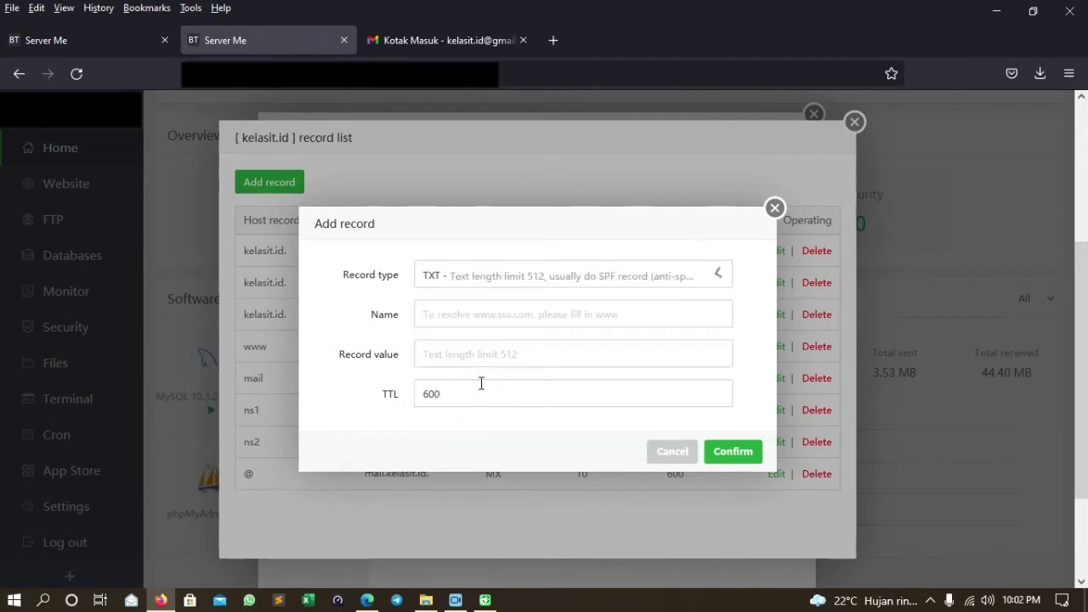
pyautogui.click(92, 35)
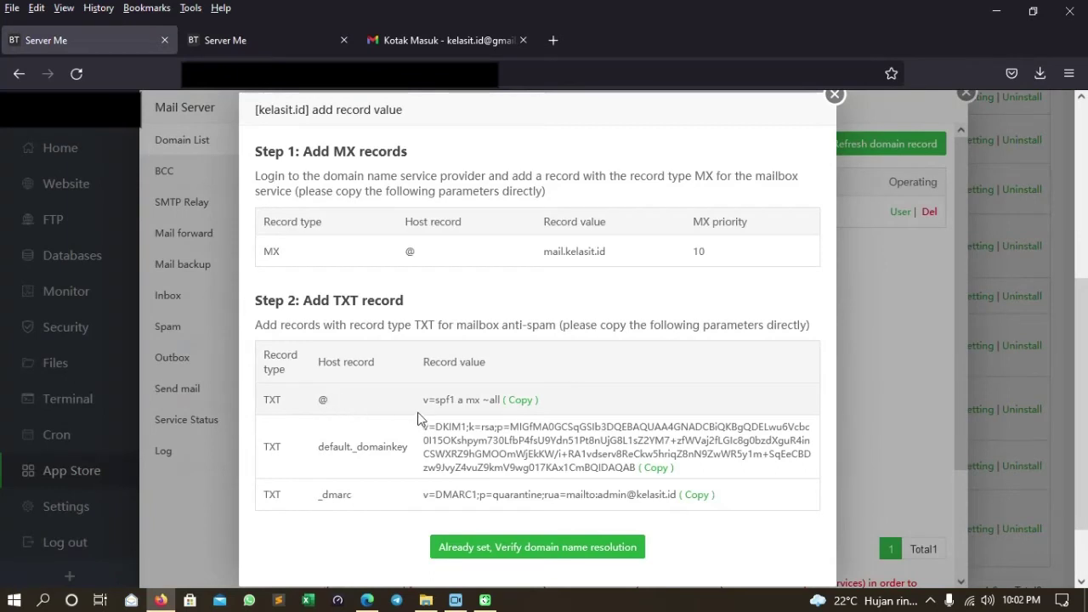
pyautogui.click(517, 400)
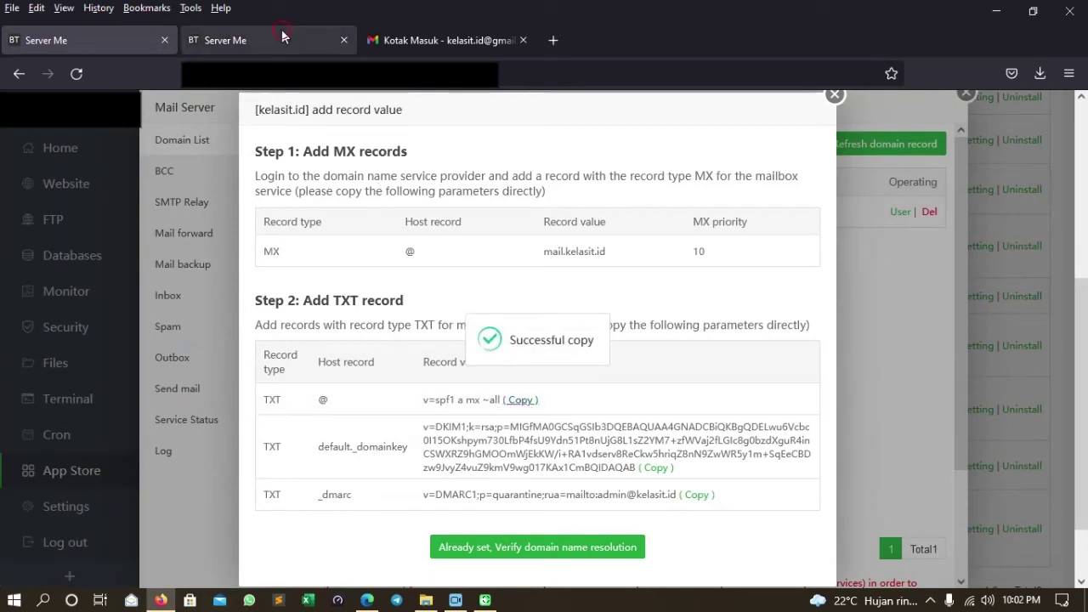
pyautogui.click(281, 34)
# Save the TXT record for host @ with value v=spf1 a mx ~all, then begin another record.
pyautogui.click(432, 311)
pyautogui.write('@')
pyautogui.click(479, 355)
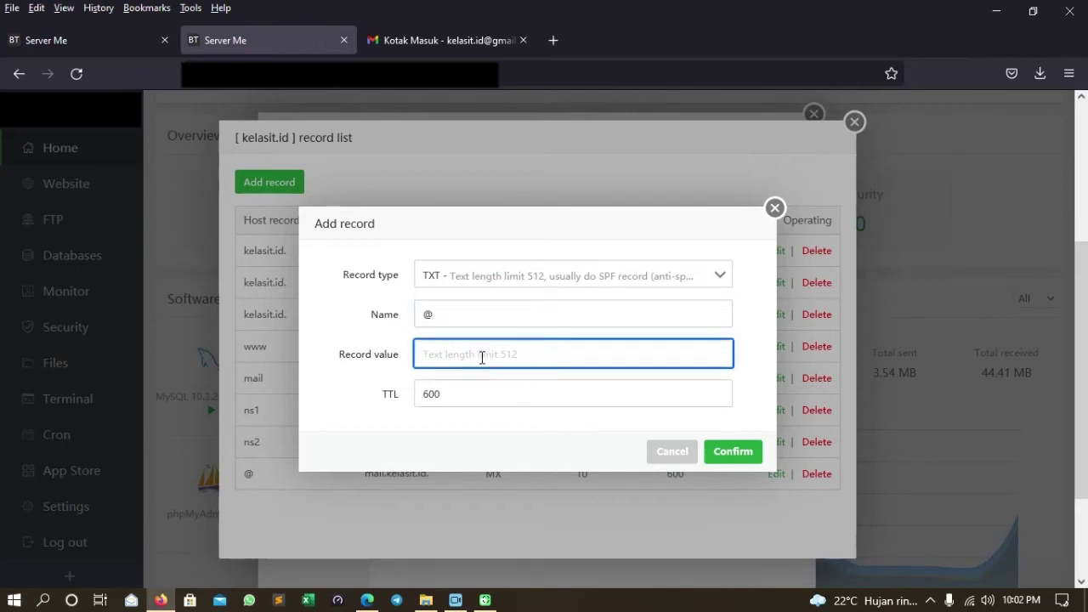
pyautogui.hotkey('ctrl', 'v')
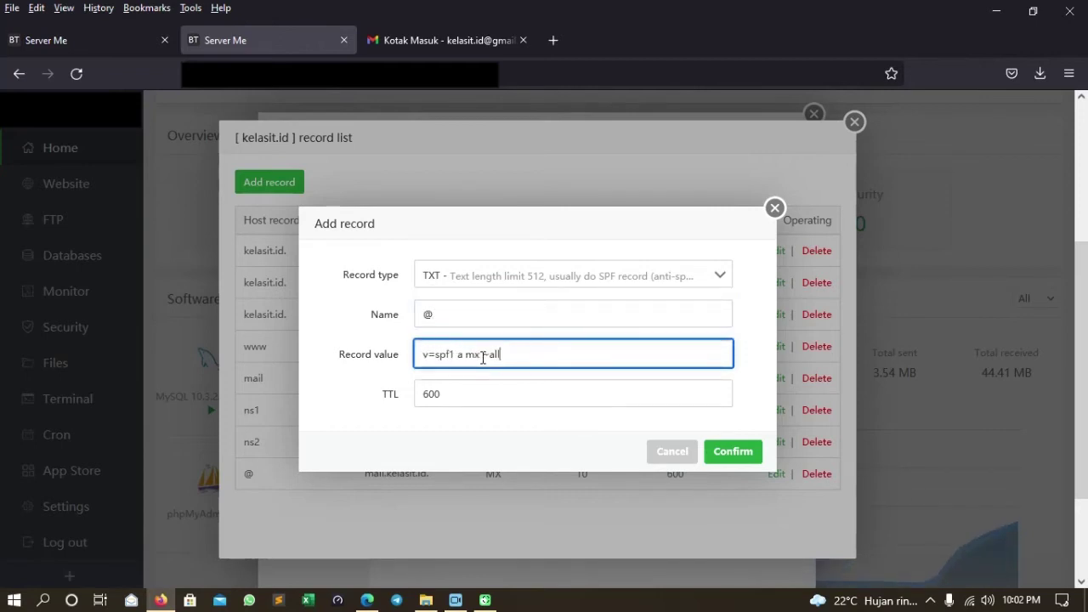
pyautogui.click(736, 455)
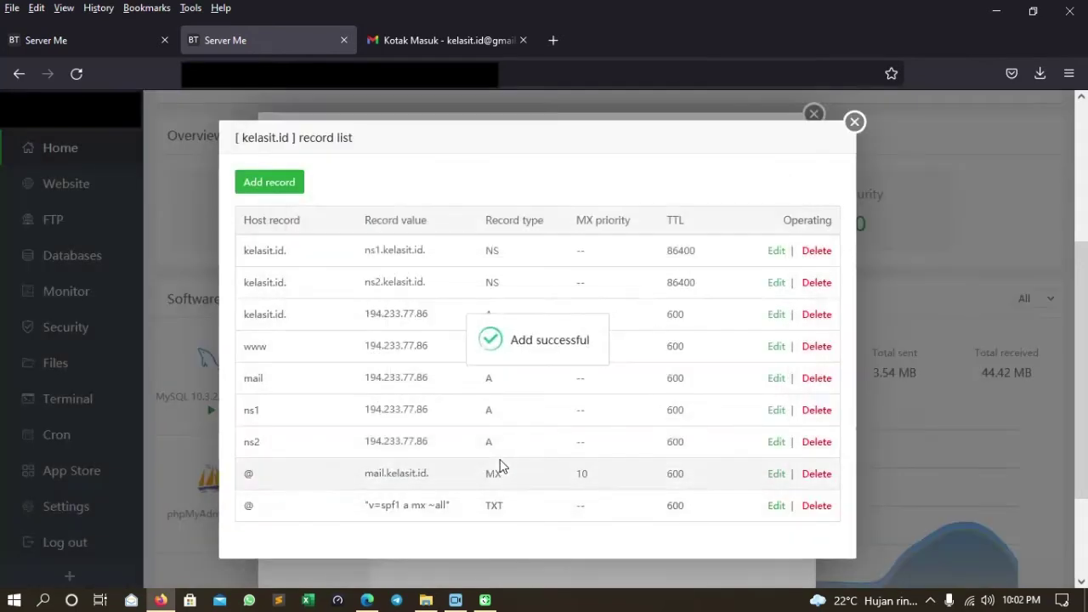
pyautogui.click(269, 182)
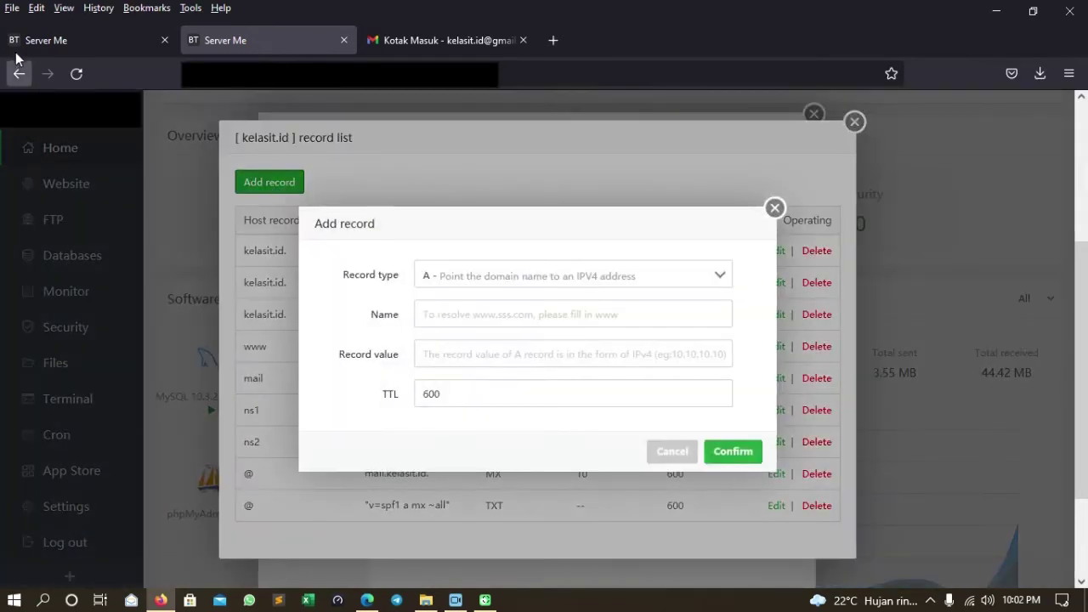
# Make the new record a TXT record named default._domainkey, copied from the required mail records.
pyautogui.click(49, 40)
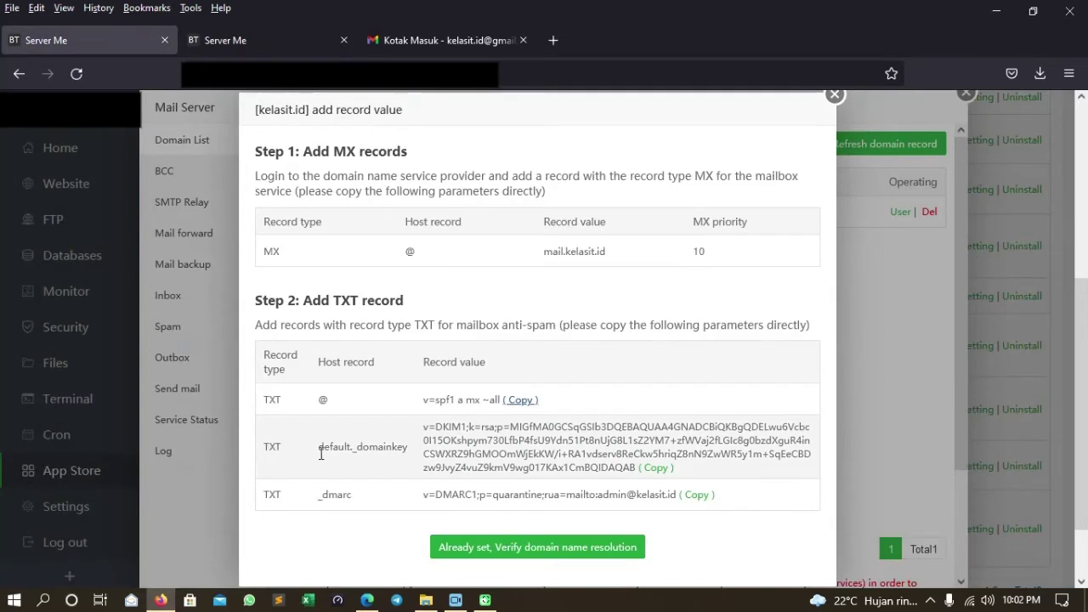
pyautogui.moveTo(316, 455); pyautogui.dragTo(406, 457)
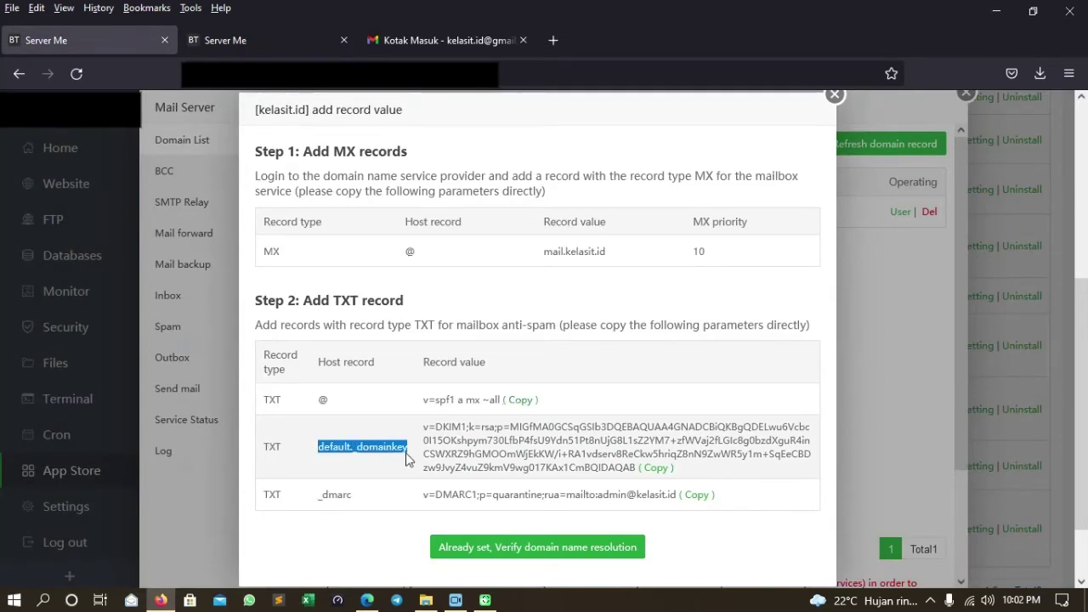
pyautogui.click(242, 35)
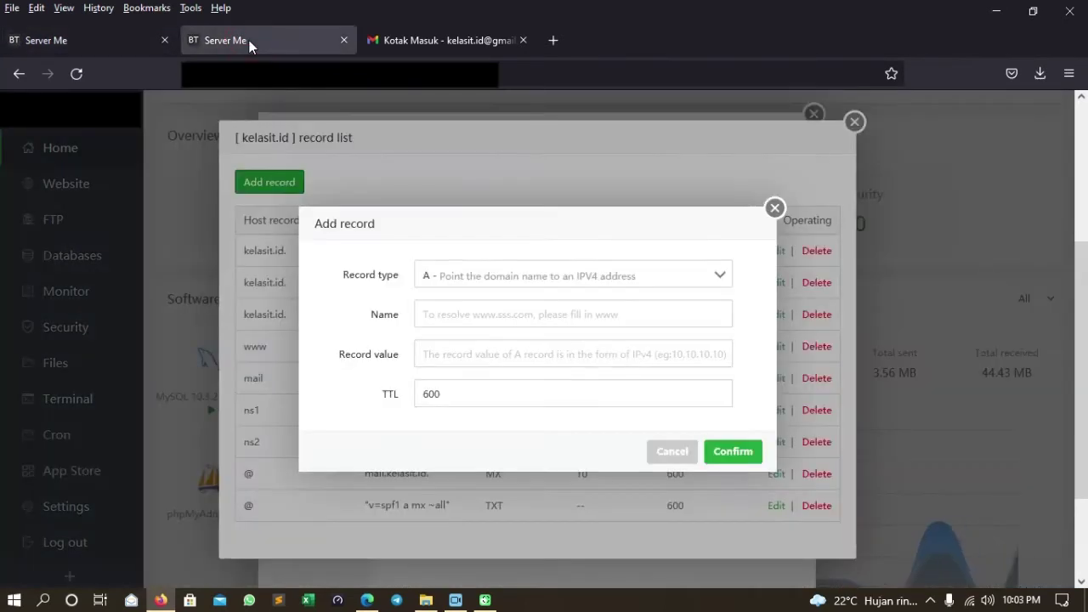
pyautogui.click(465, 279)
pyautogui.click(459, 308)
pyautogui.click(460, 317)
pyautogui.hotkey('ctrl', 'v')
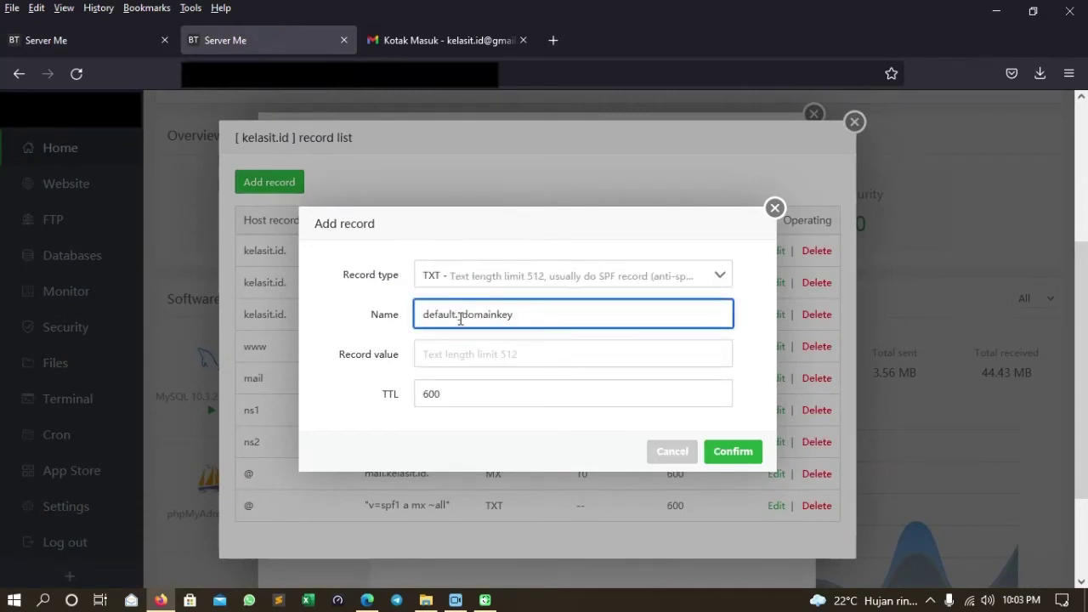
# Paste the DKIM key as the record value, save it, and start another new record.
pyautogui.click(99, 36)
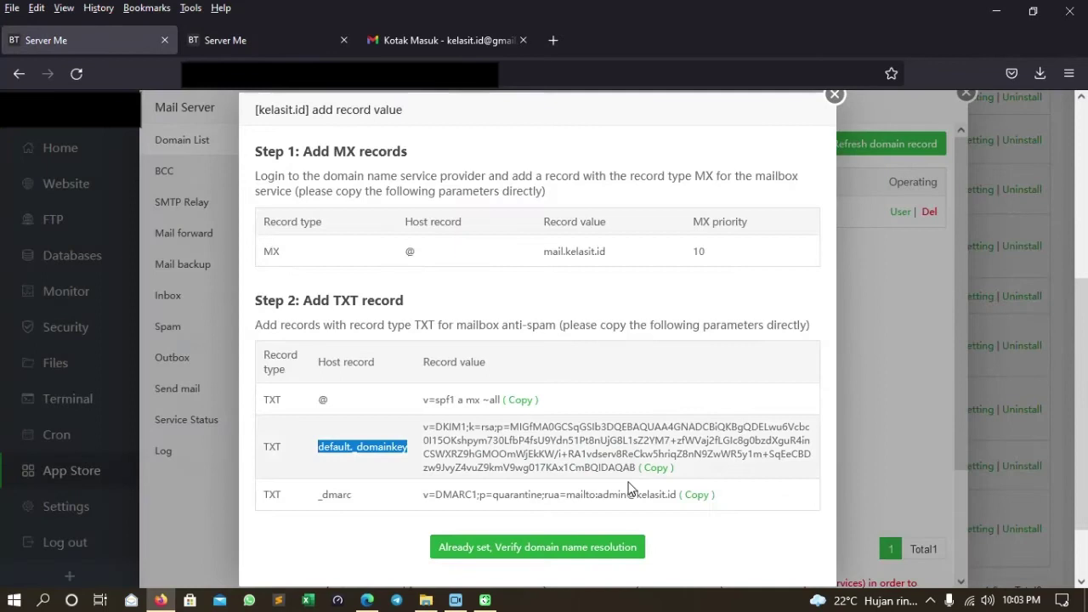
pyautogui.click(660, 471)
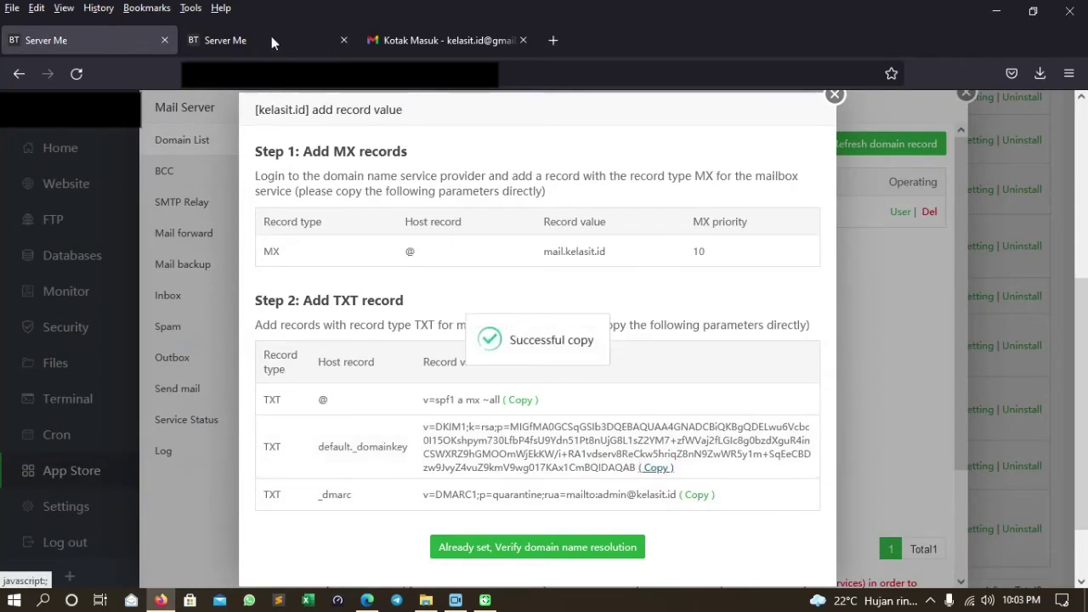
pyautogui.click(271, 36)
pyautogui.click(462, 354)
pyautogui.hotkey('ctrl', 'v')
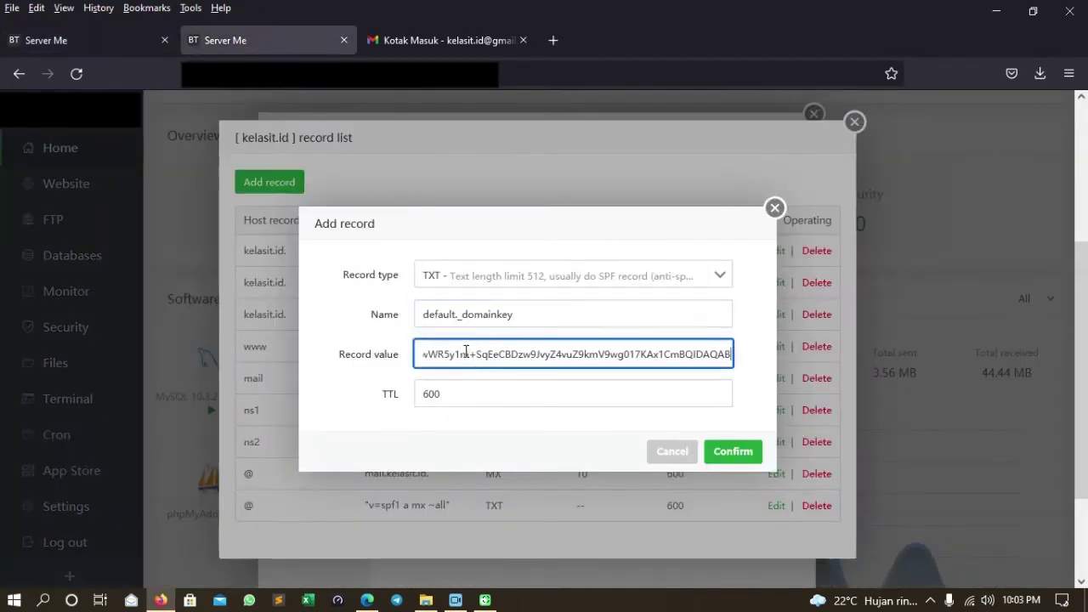
pyautogui.click(741, 452)
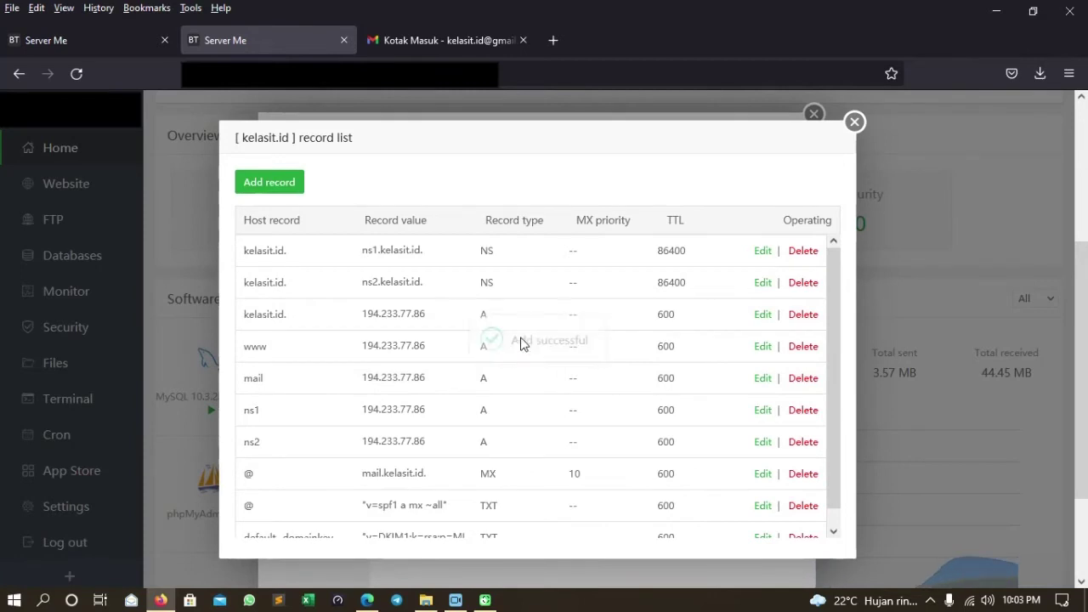
pyautogui.click(281, 184)
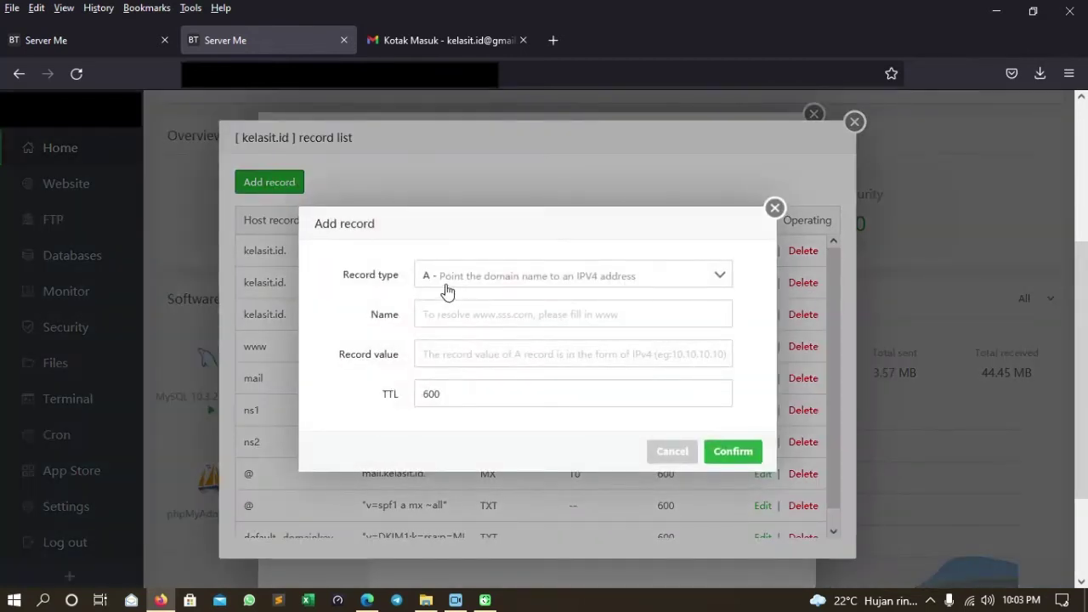
# Create a TXT record named _dmarc, copying the host name from the required mail records.
pyautogui.click(92, 34)
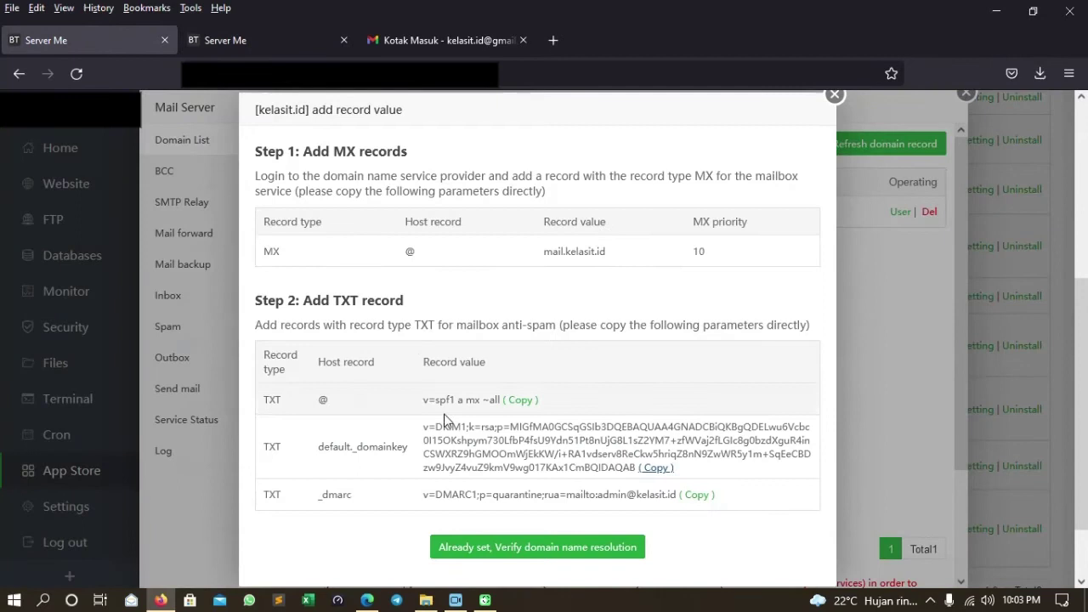
pyautogui.moveTo(316, 507); pyautogui.dragTo(357, 508)
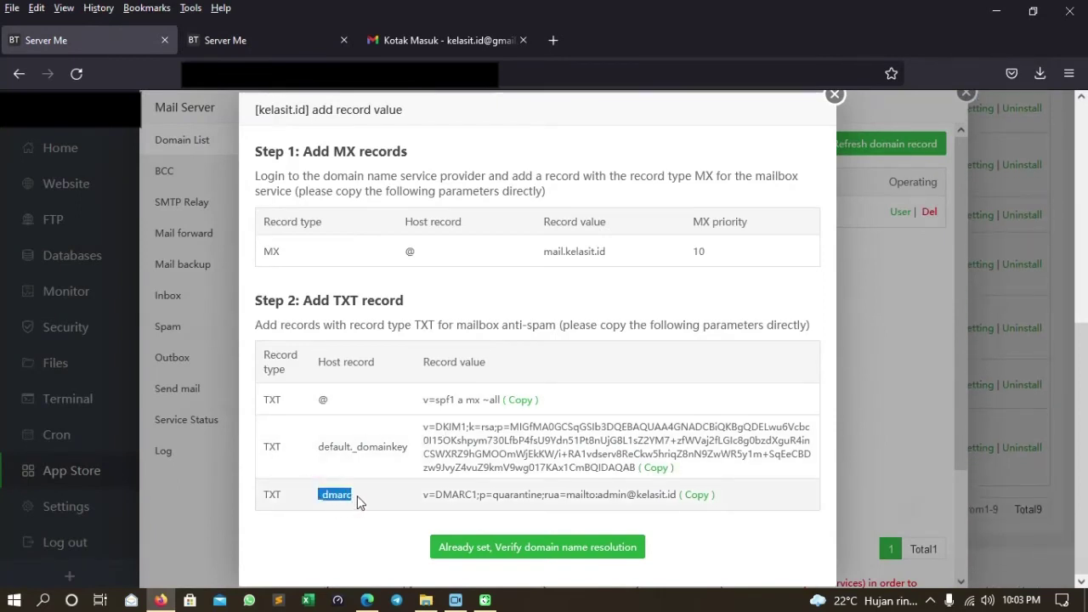
pyautogui.click(270, 40)
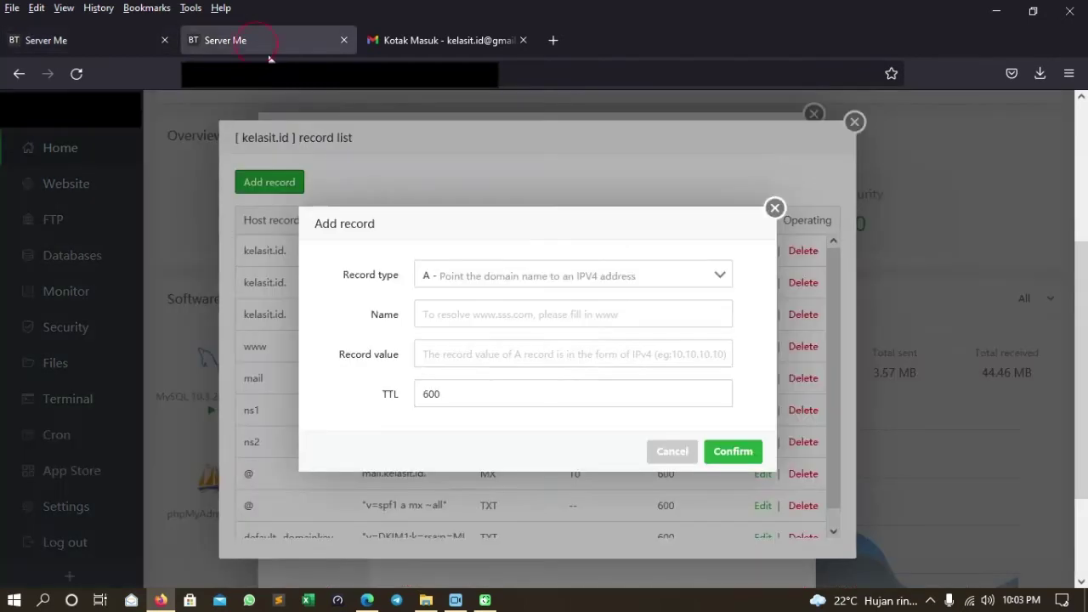
pyautogui.click(474, 276)
pyautogui.click(473, 380)
pyautogui.click(466, 314)
pyautogui.hotkey('ctrl', 'v')
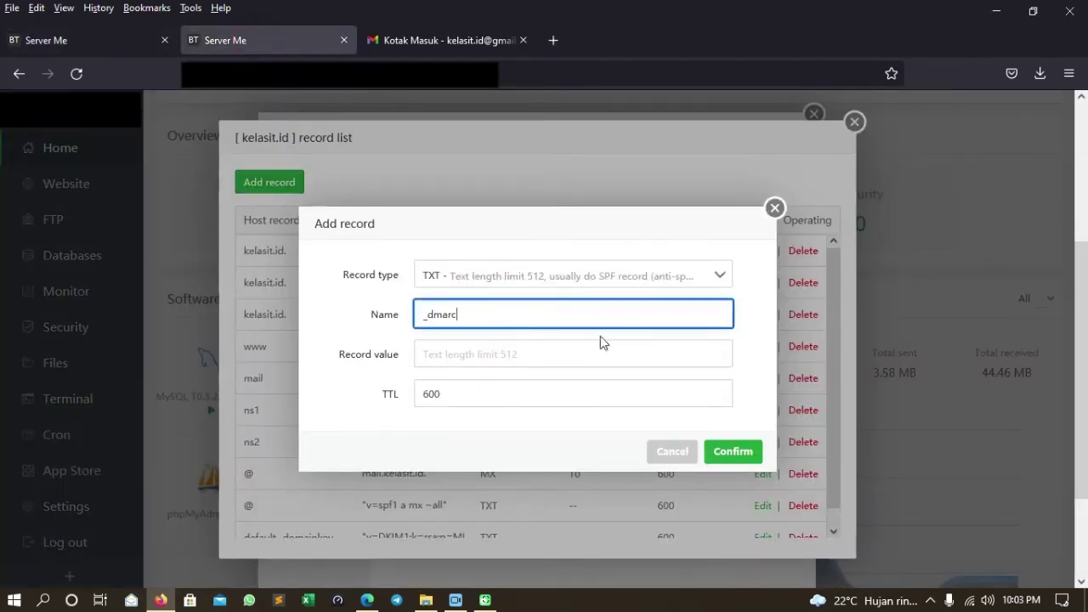
# Paste the DMARC quarantine policy value into the _dmarc record and save it.
pyautogui.click(111, 42)
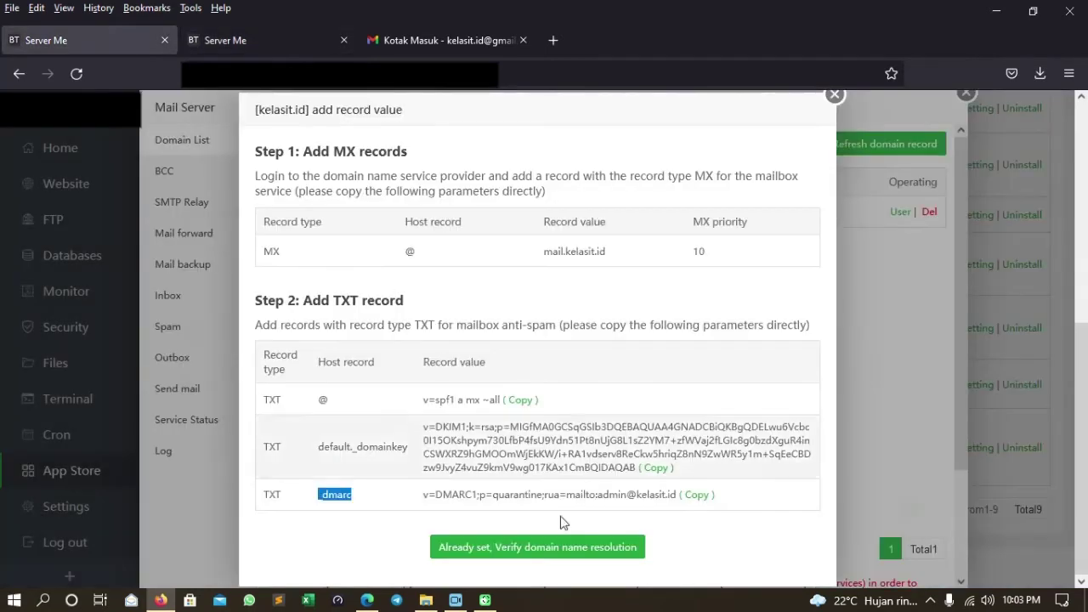
pyautogui.click(699, 499)
pyautogui.click(263, 40)
pyautogui.click(440, 353)
pyautogui.hotkey('ctrl', 'v')
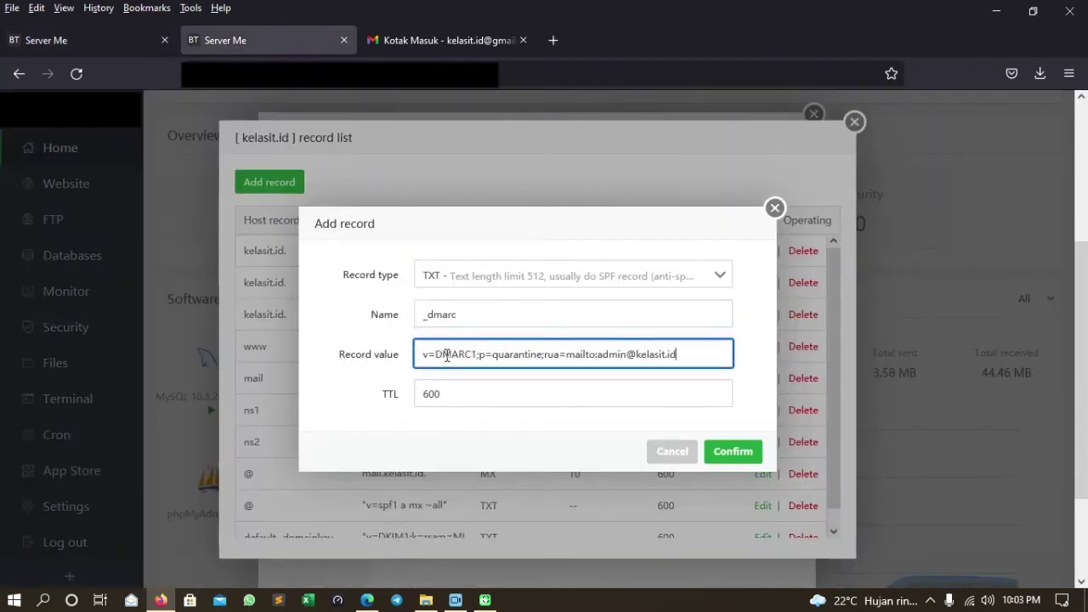
pyautogui.click(731, 458)
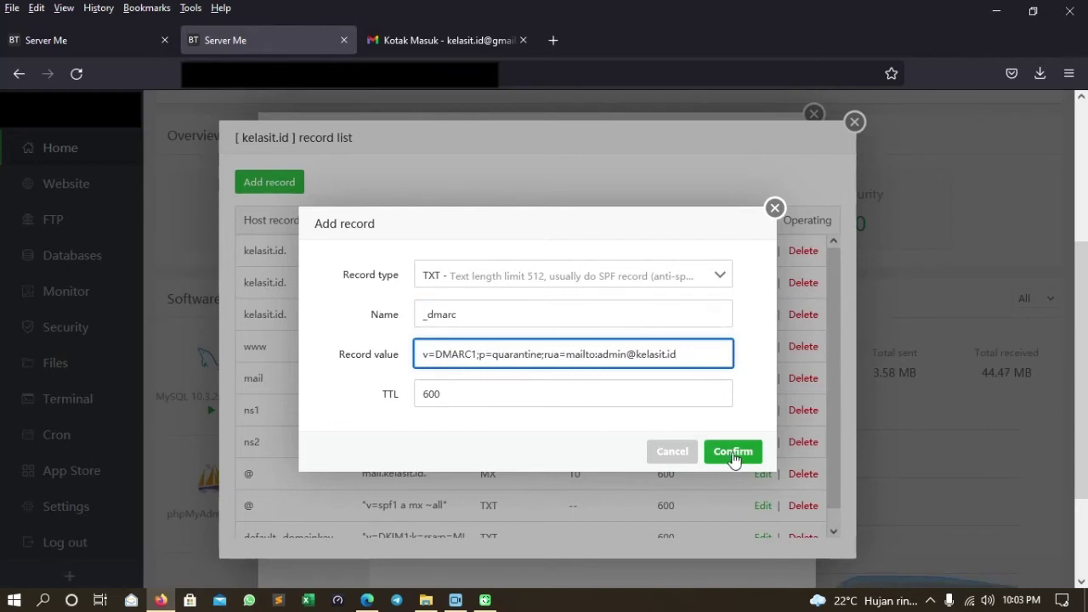
pyautogui.click(733, 455)
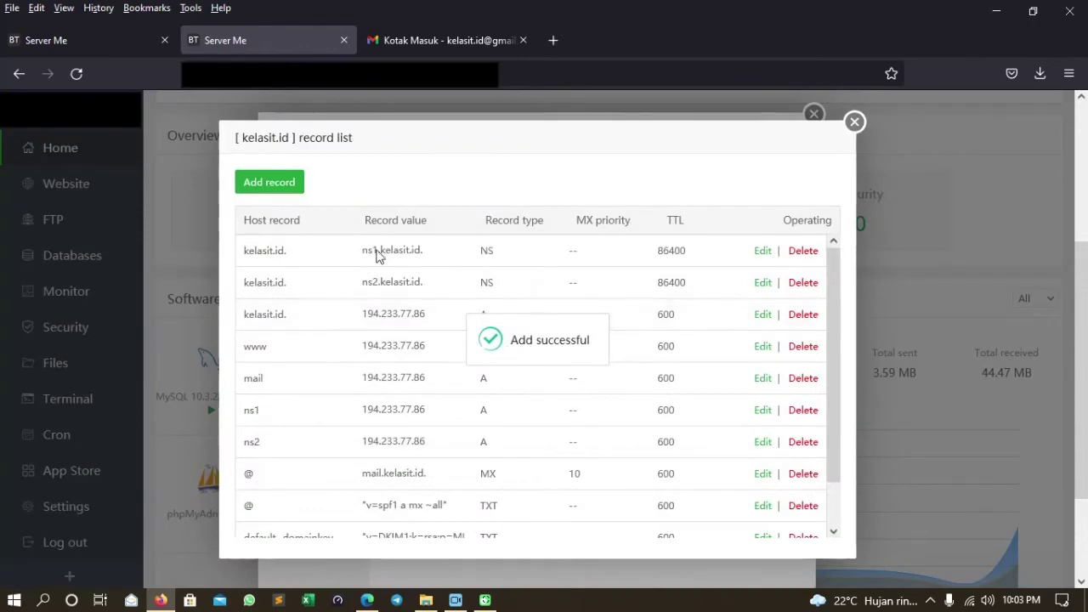
# Review the required DKIM and DMARC records, then refresh all of kelasit.id's domain records.
pyautogui.click(100, 44)
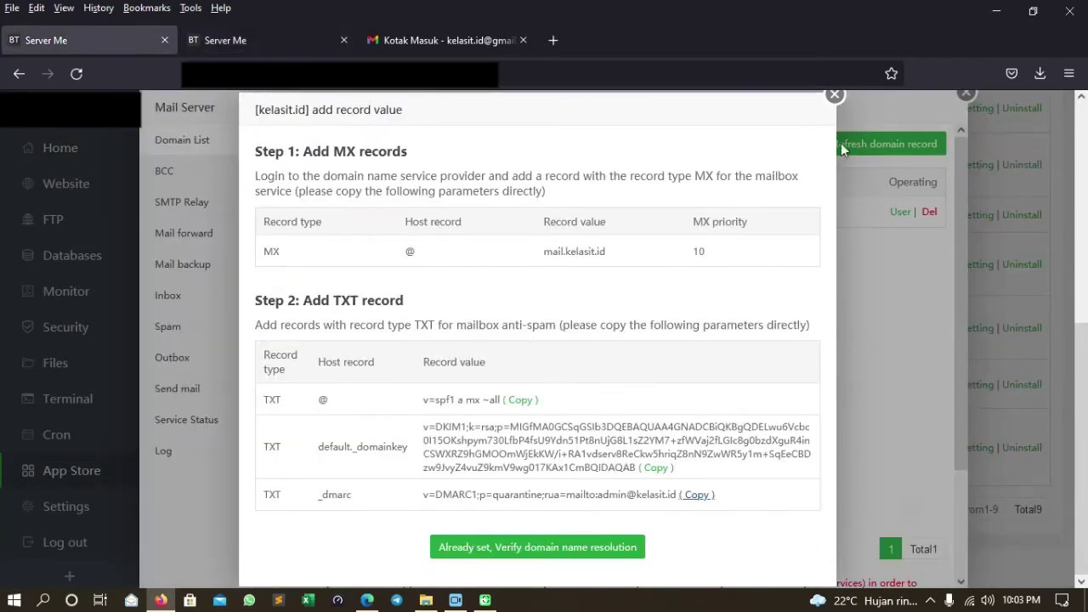
pyautogui.click(834, 96)
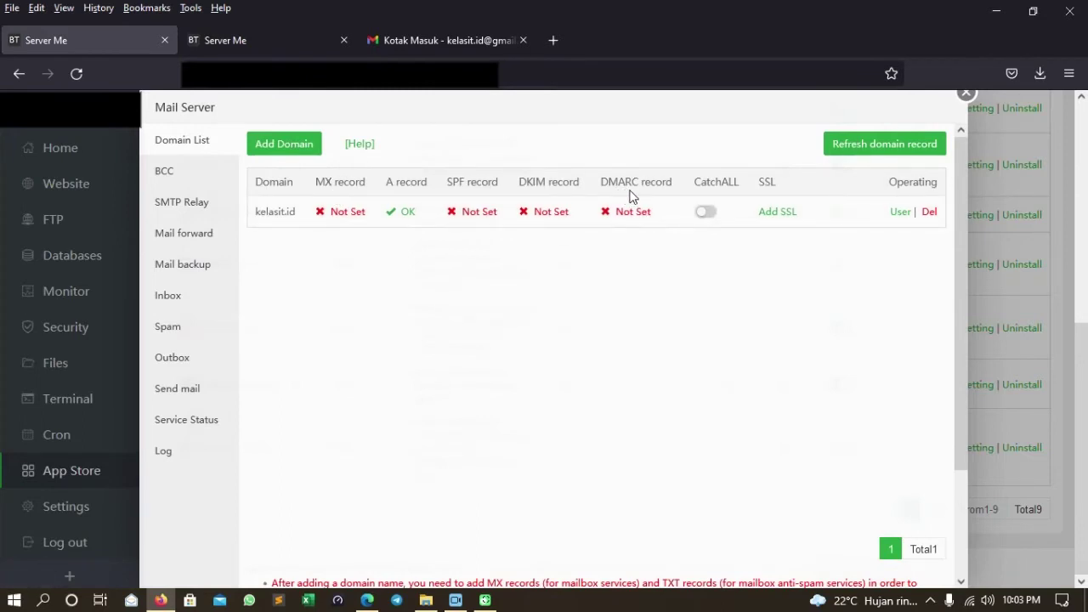
pyautogui.click(553, 212)
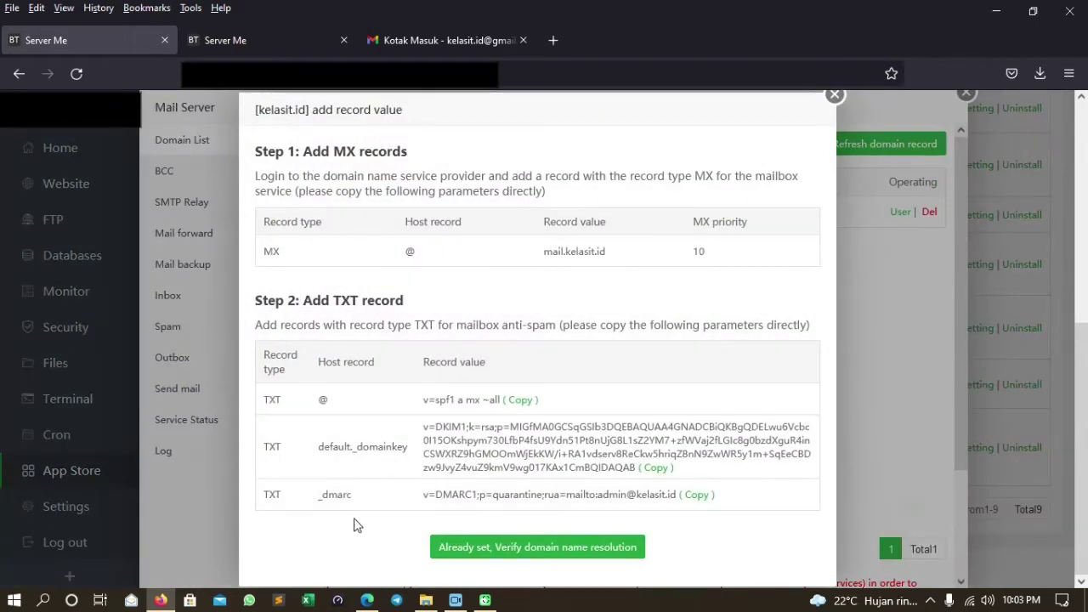
pyautogui.click(835, 94)
pyautogui.click(636, 213)
pyautogui.click(835, 96)
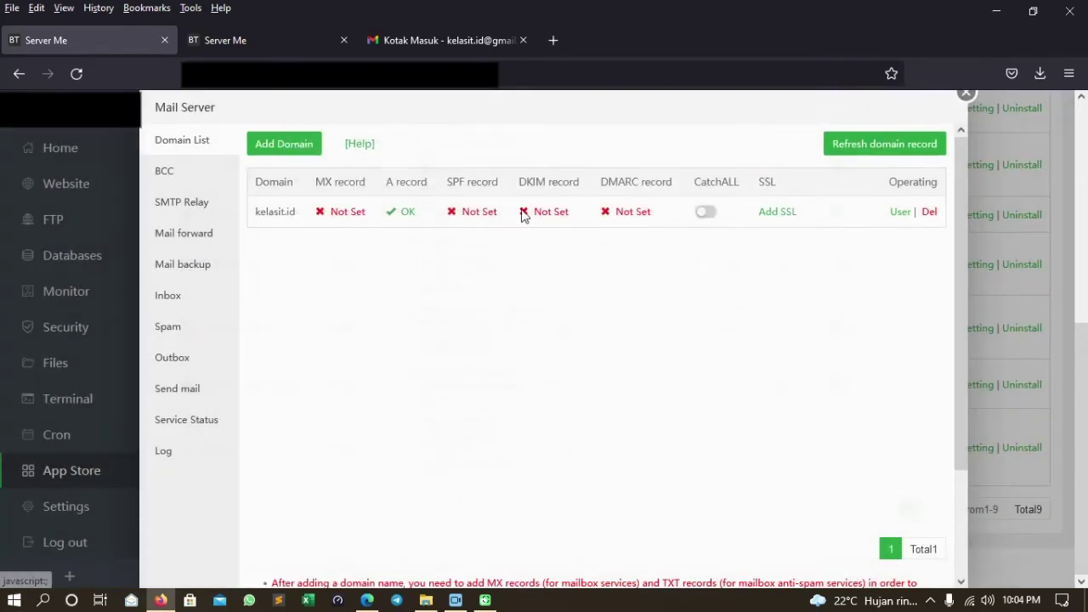
pyautogui.click(874, 145)
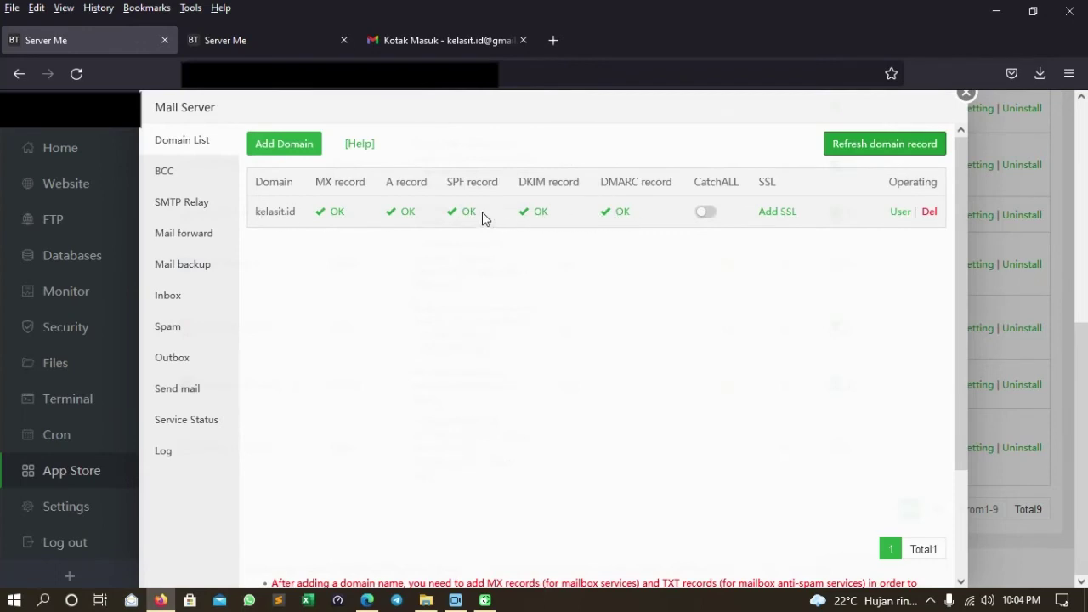
# Close the kelasit.id record list, restart the DNS service, and go back to the Mail Server.
pyautogui.click(287, 41)
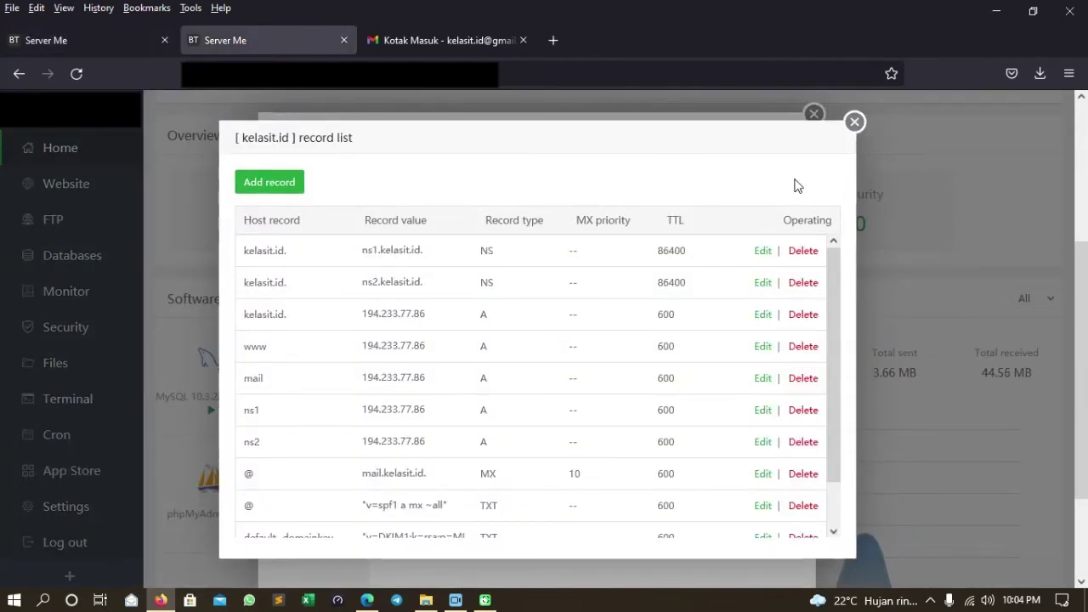
pyautogui.click(854, 121)
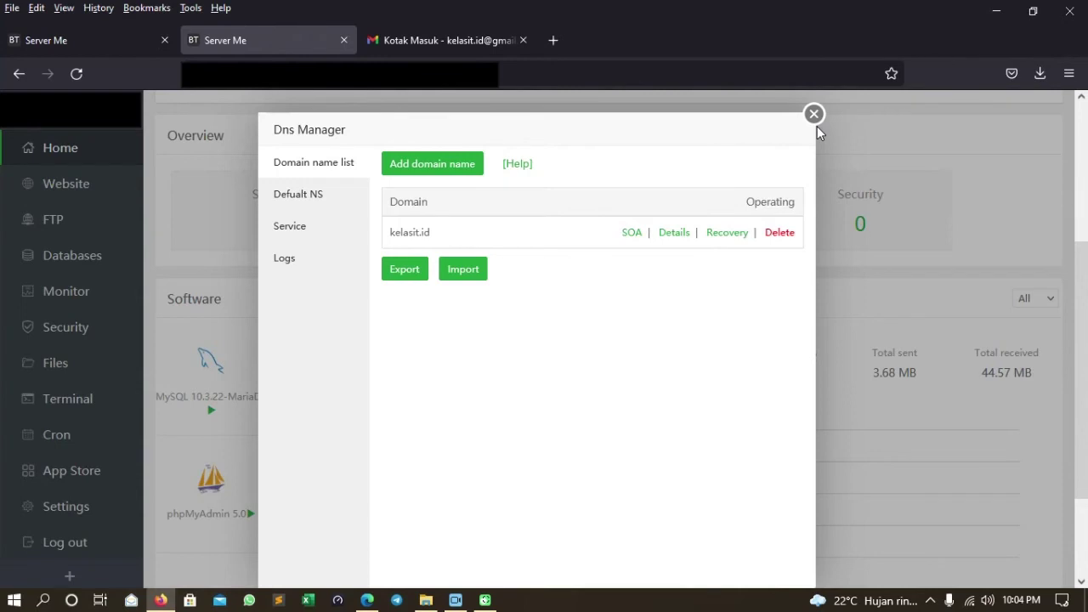
pyautogui.click(85, 39)
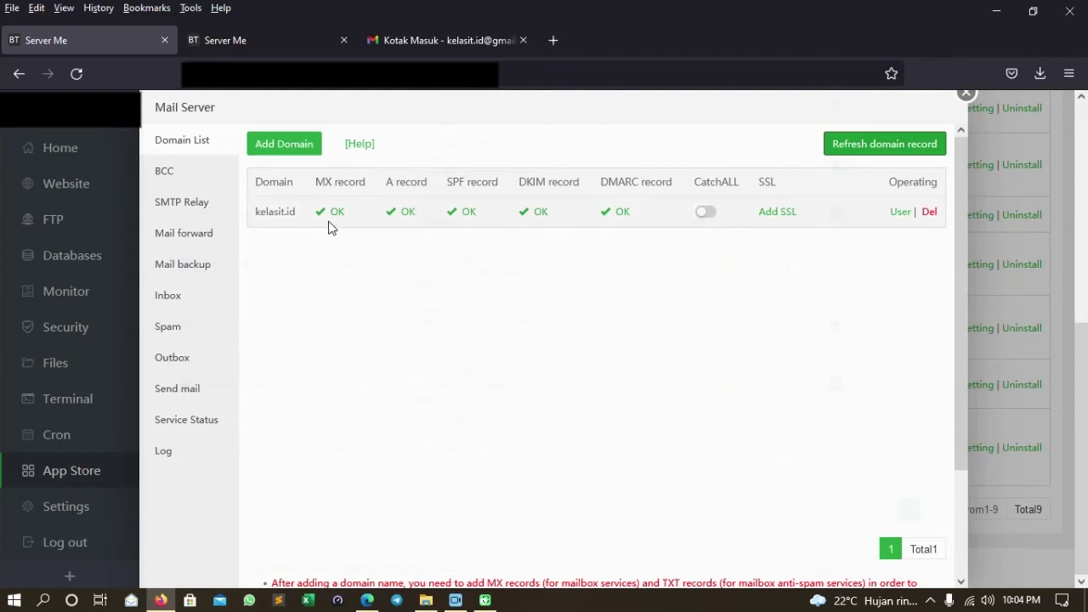
pyautogui.click(274, 49)
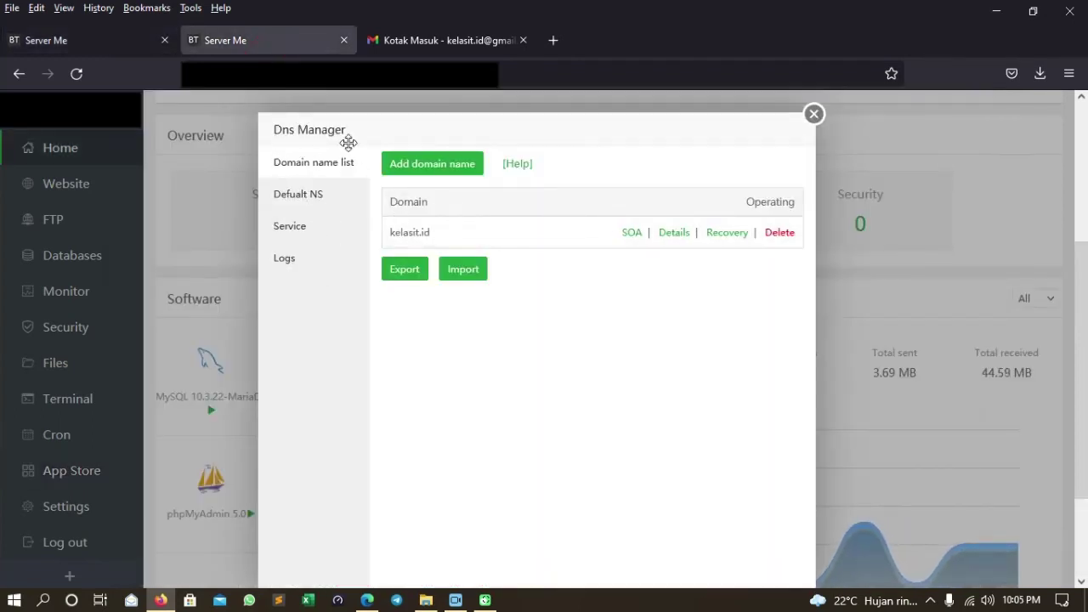
pyautogui.click(314, 226)
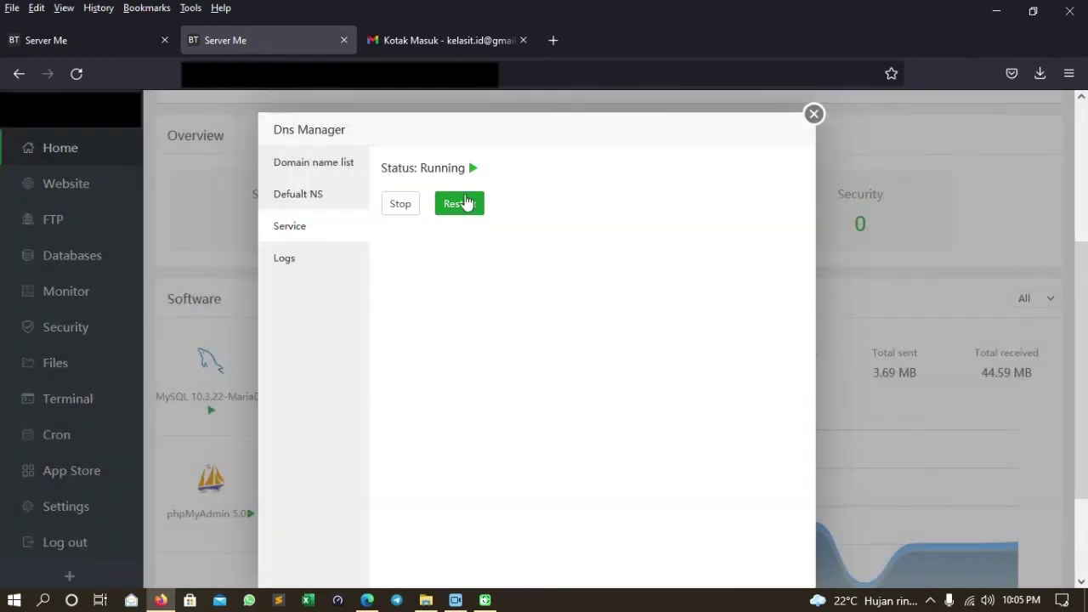
pyautogui.click(465, 212)
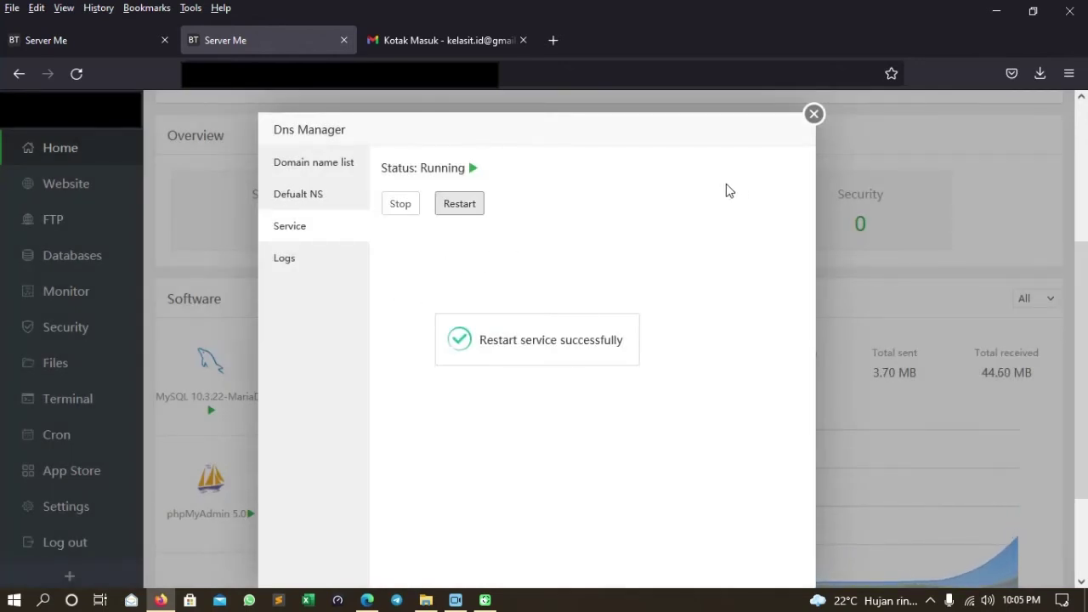
pyautogui.click(811, 114)
pyautogui.click(93, 43)
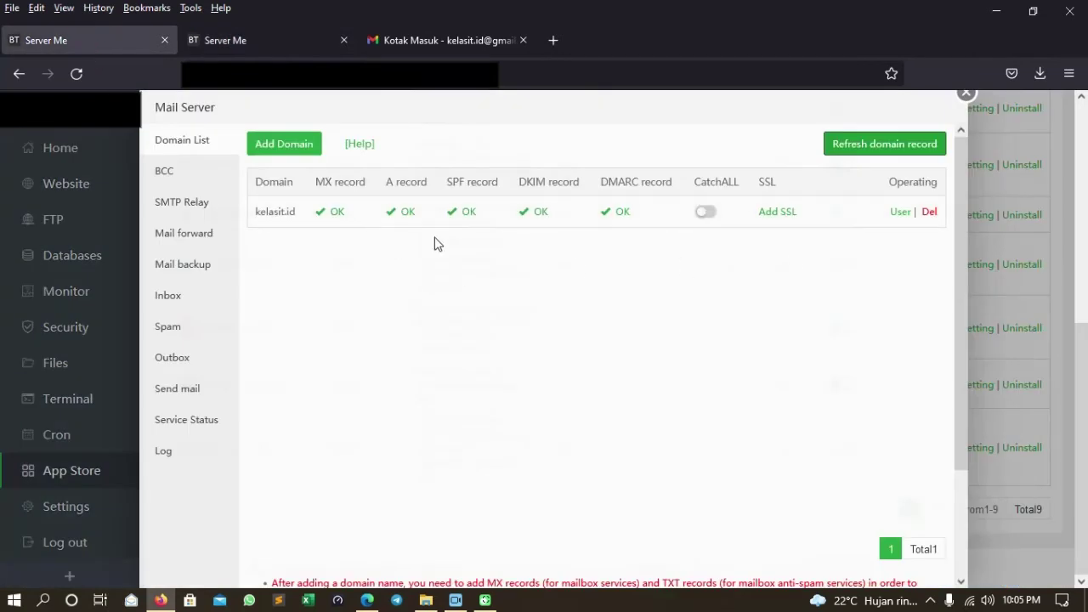
pyautogui.click(884, 143)
pyautogui.click(195, 176)
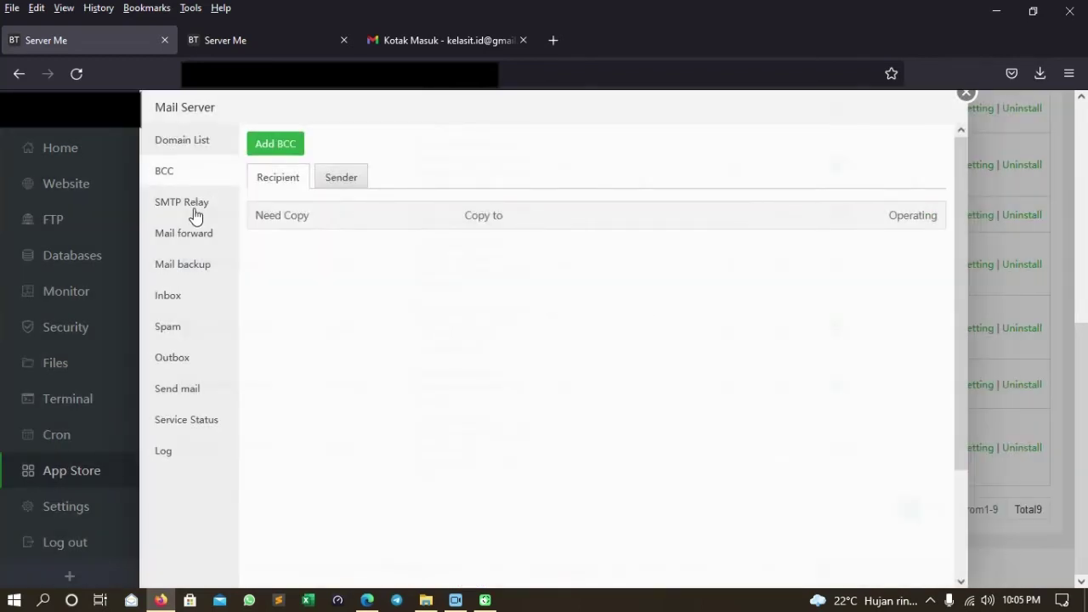
pyautogui.click(194, 140)
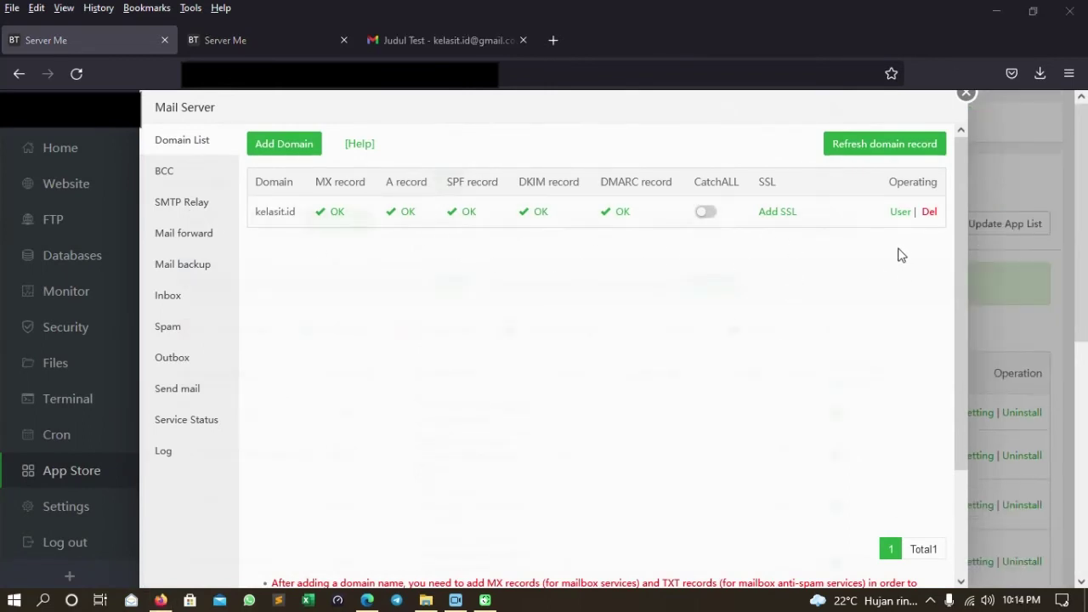
# Add a new Admin mailbox user on kelasit.id with the display name 'Team Kelas IT'.
pyautogui.click(898, 214)
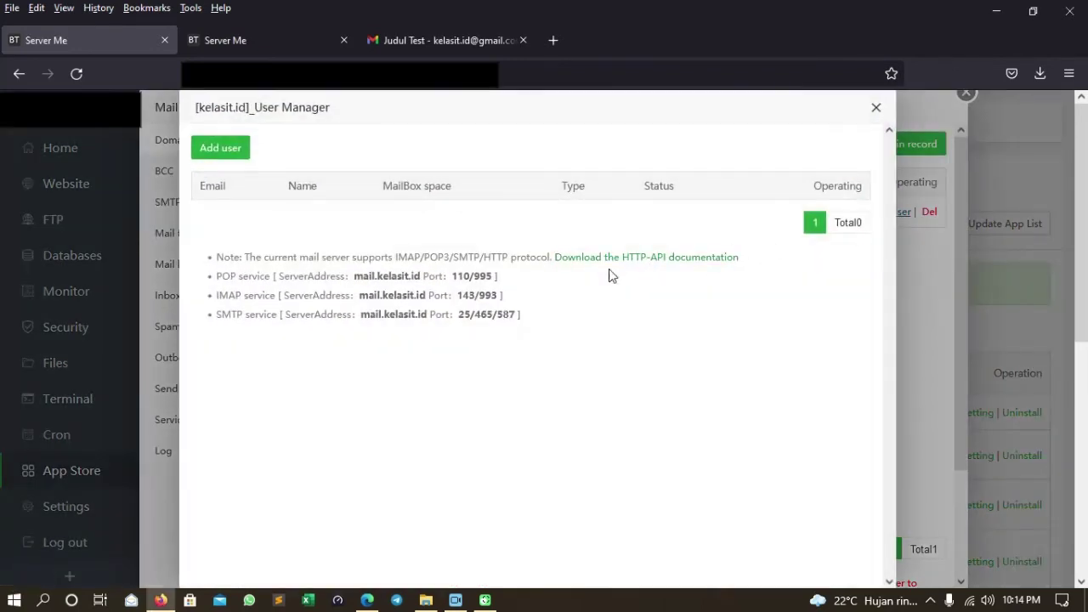
pyautogui.click(230, 151)
pyautogui.click(546, 276)
pyautogui.click(540, 321)
pyautogui.click(537, 315)
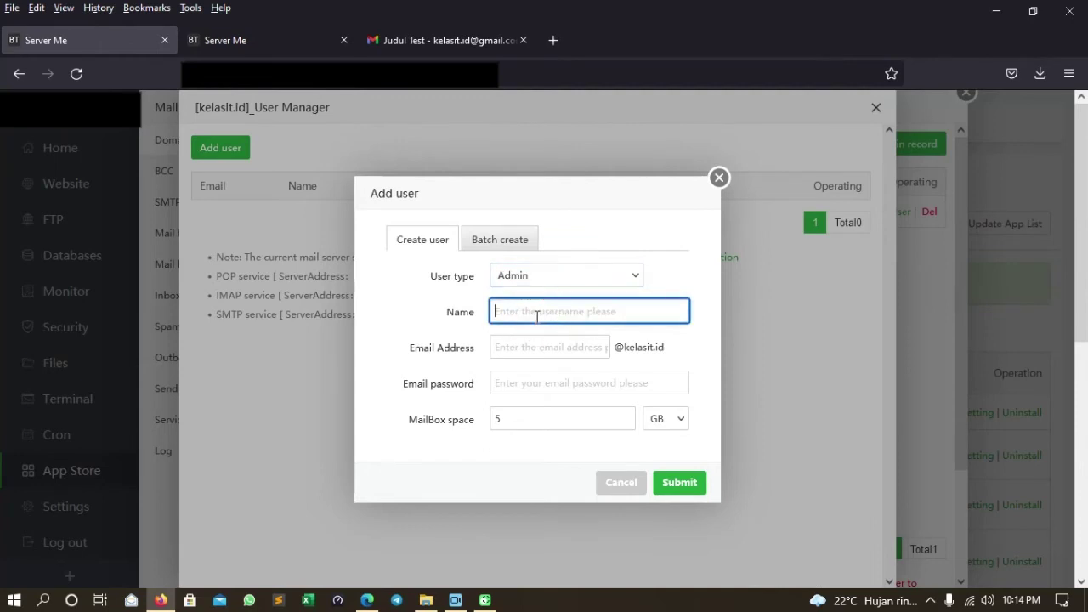
pyautogui.write('tan')
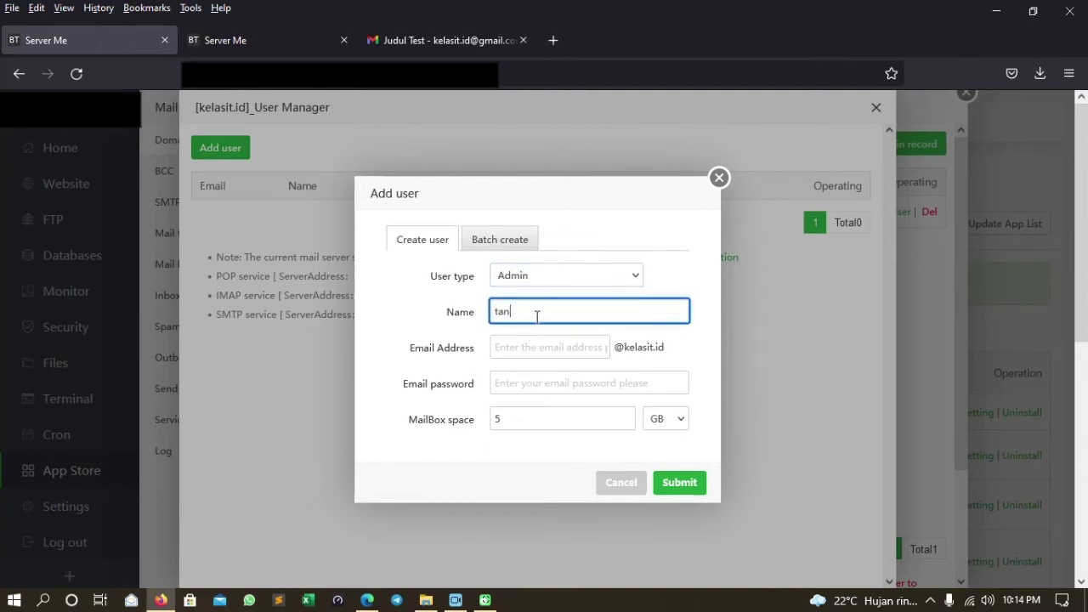
pyautogui.press('BackSpace')
pyautogui.write('Kelas IT')
pyautogui.press('Home')
pyautogui.write('Team')
# Enter the mailbox address and password, keep 5 GB of space, and submit the user.
pyautogui.click(546, 351)
pyautogui.write('t')
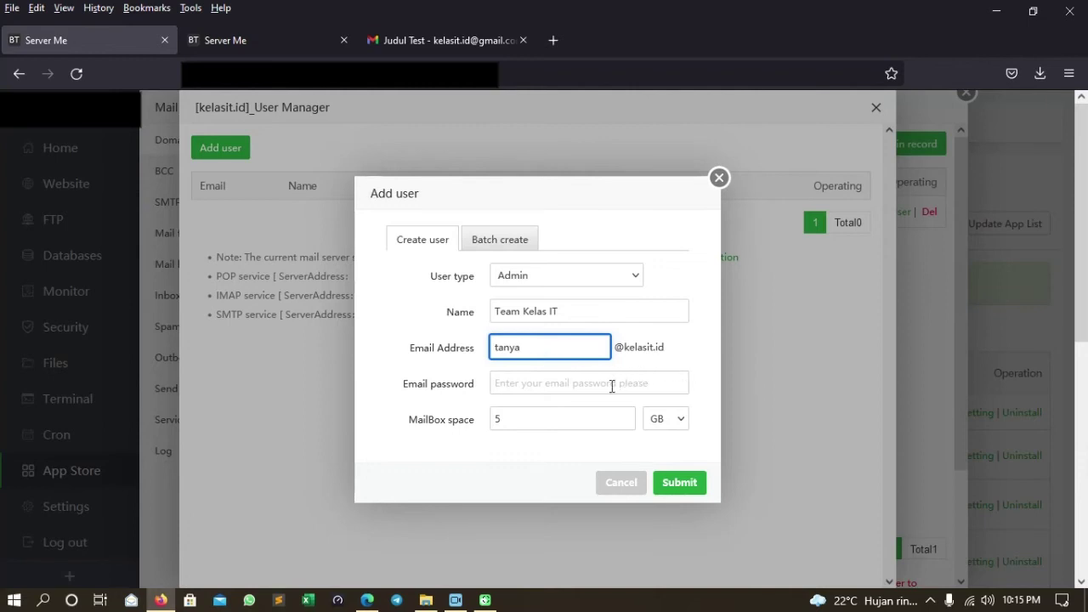
pyautogui.click(557, 388)
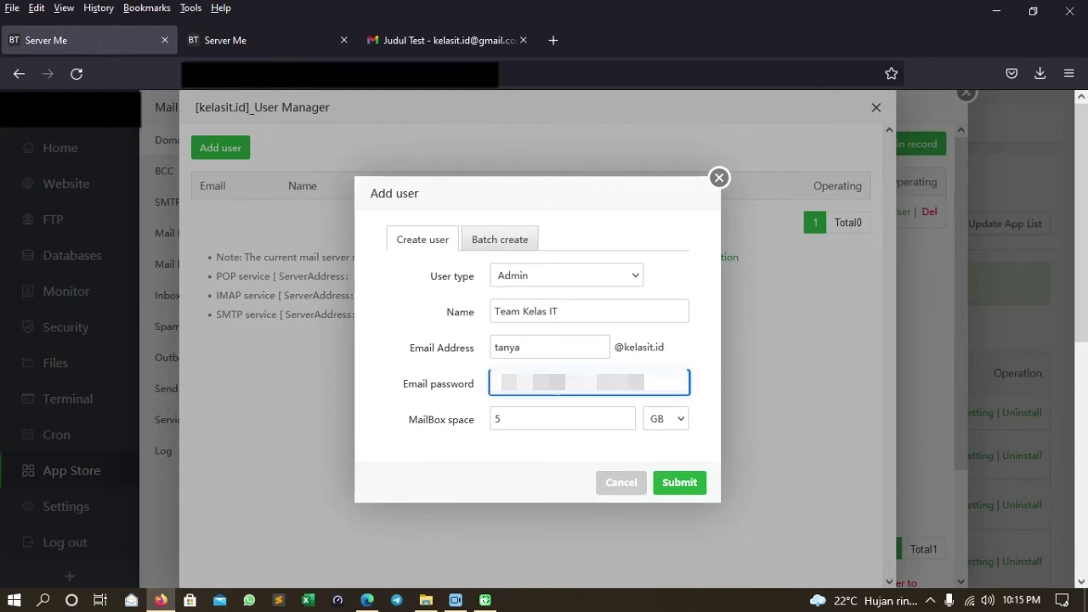
pyautogui.write('***')
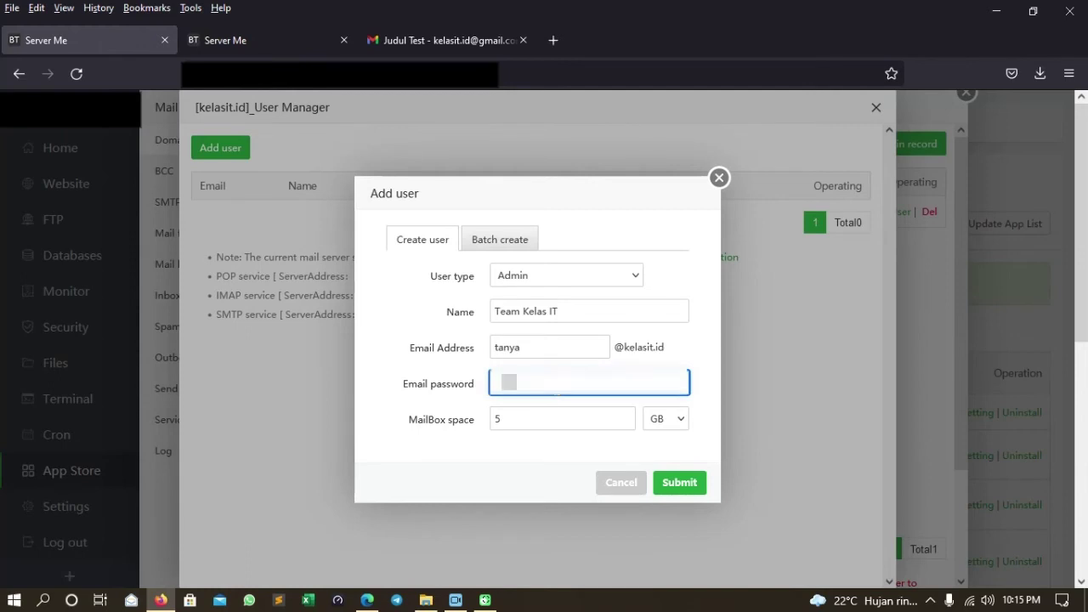
pyautogui.write('****')
pyautogui.click(685, 486)
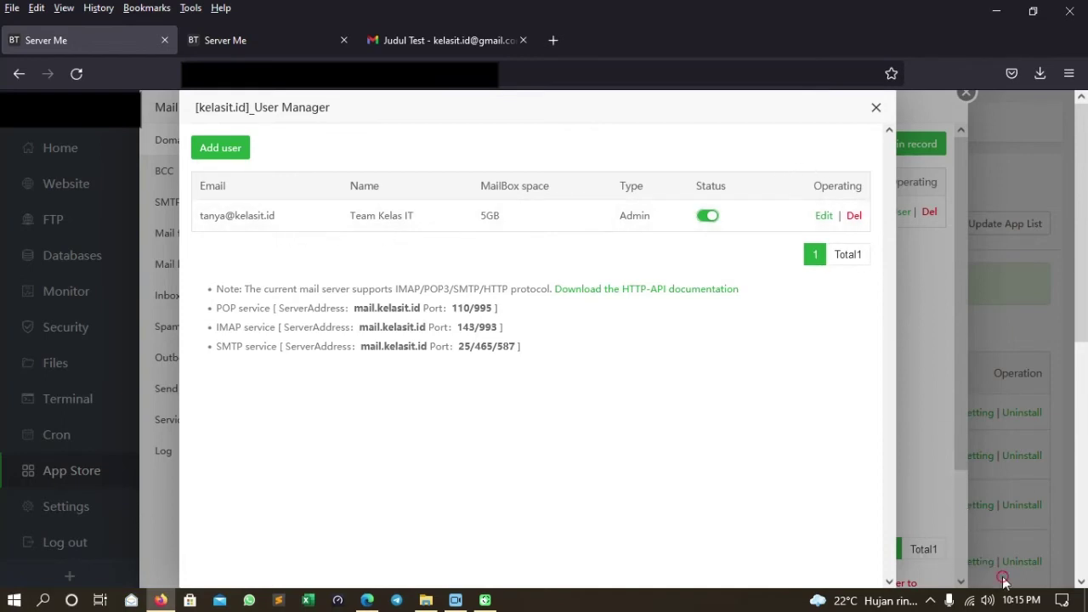
# Open kelasit.id's mail Add SSL form on Other certificate, then list the websites in the other tab.
pyautogui.click(875, 109)
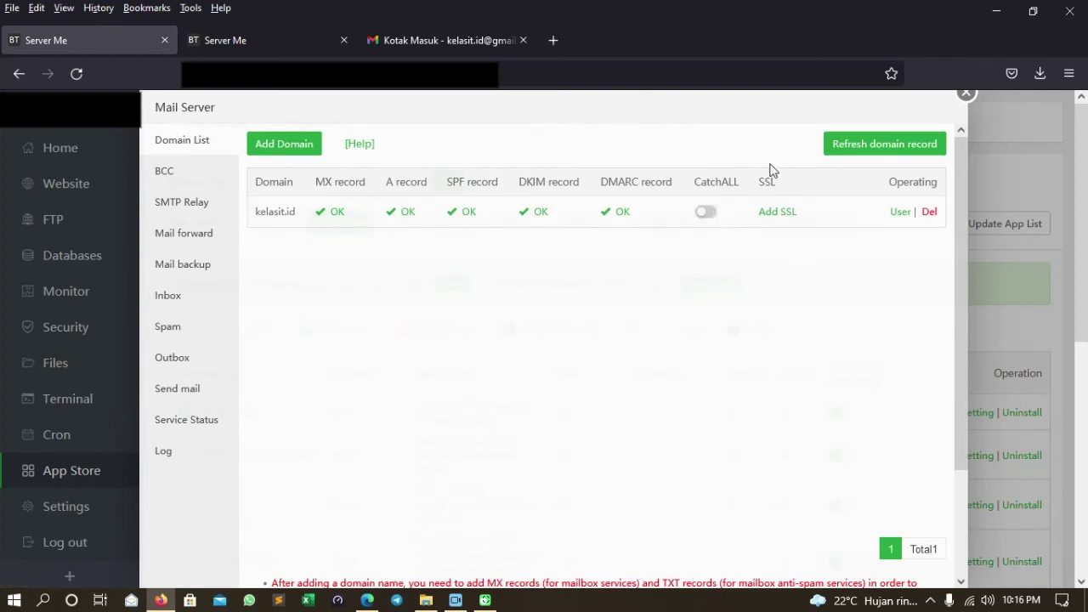
pyautogui.click(776, 215)
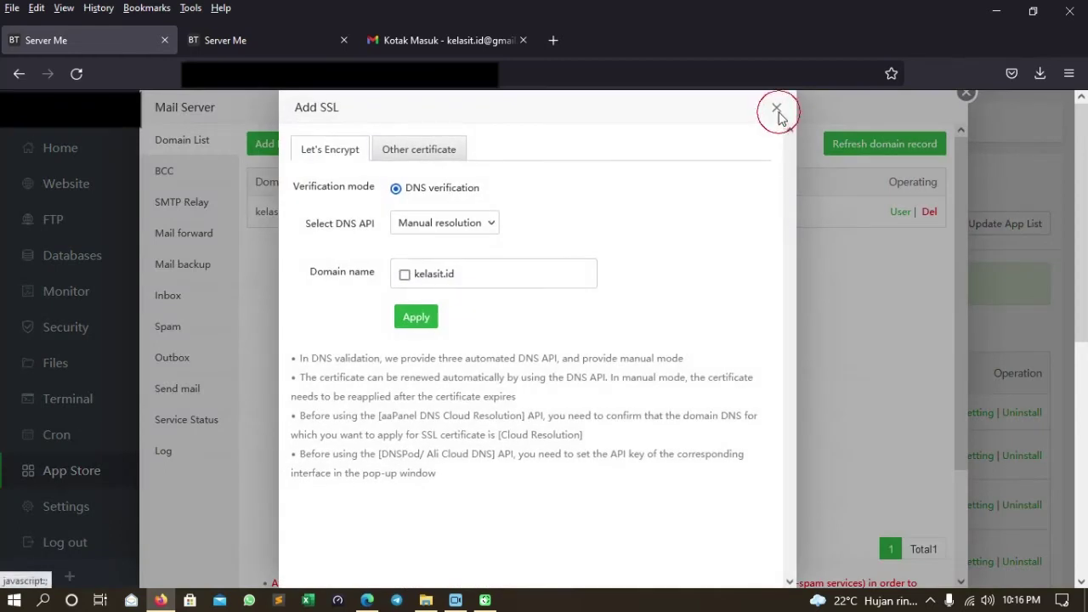
pyautogui.click(776, 107)
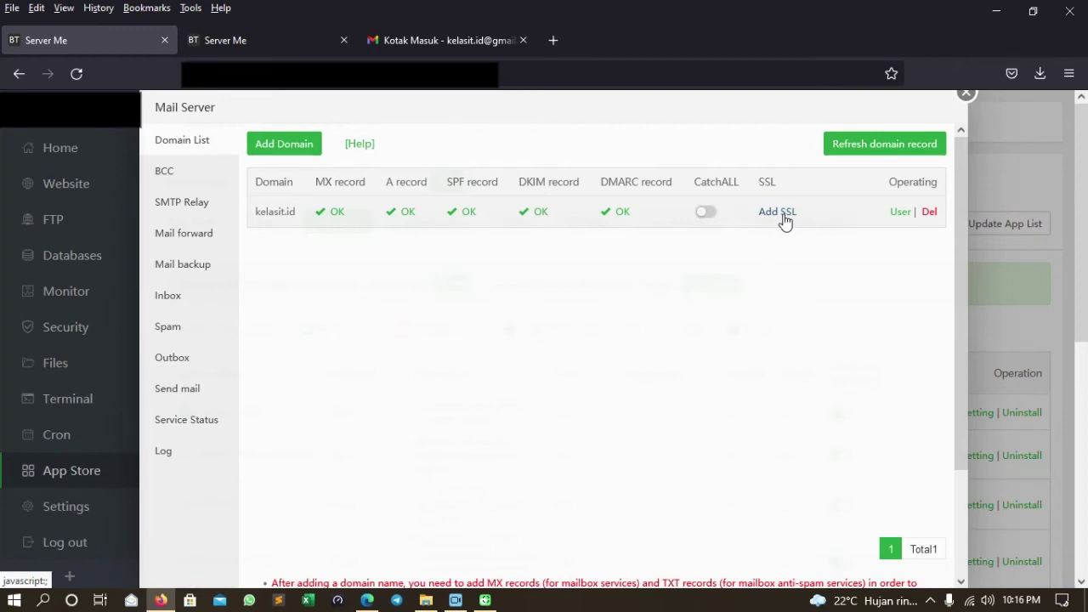
pyautogui.click(778, 213)
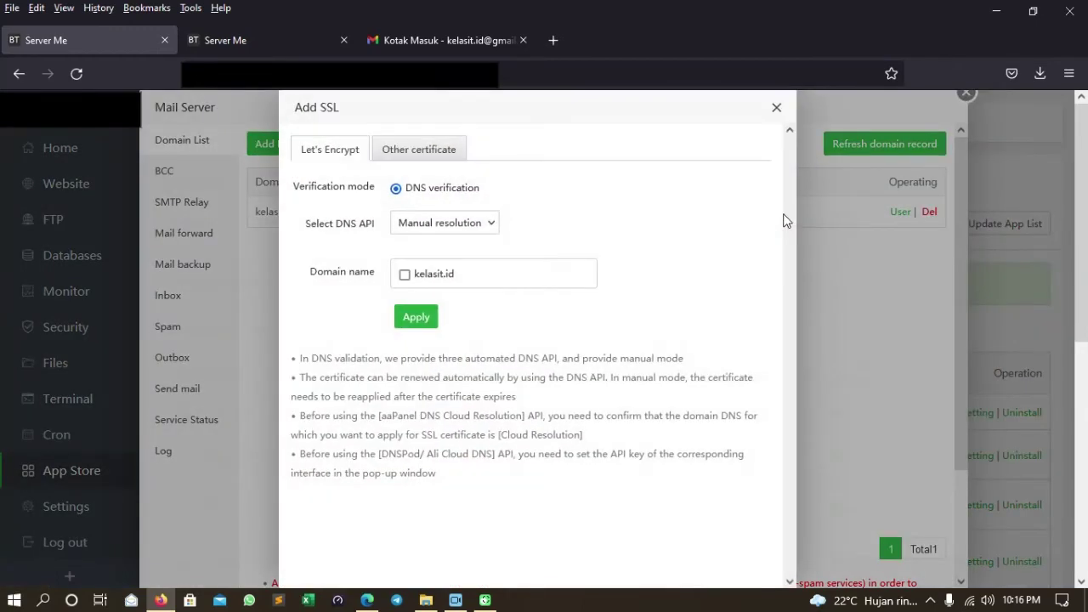
pyautogui.click(421, 152)
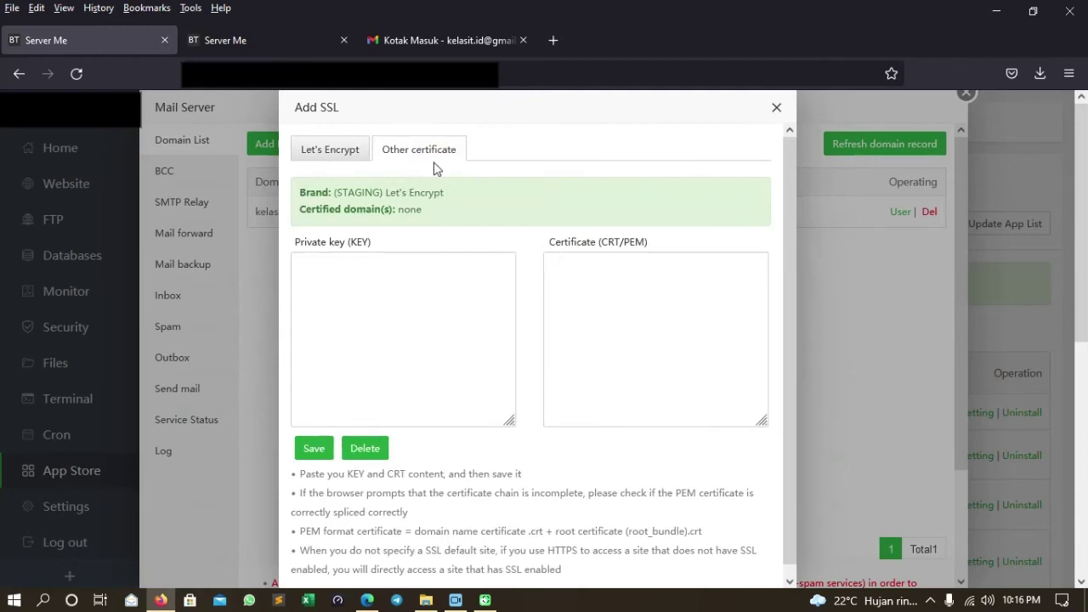
pyautogui.click(262, 45)
pyautogui.click(81, 184)
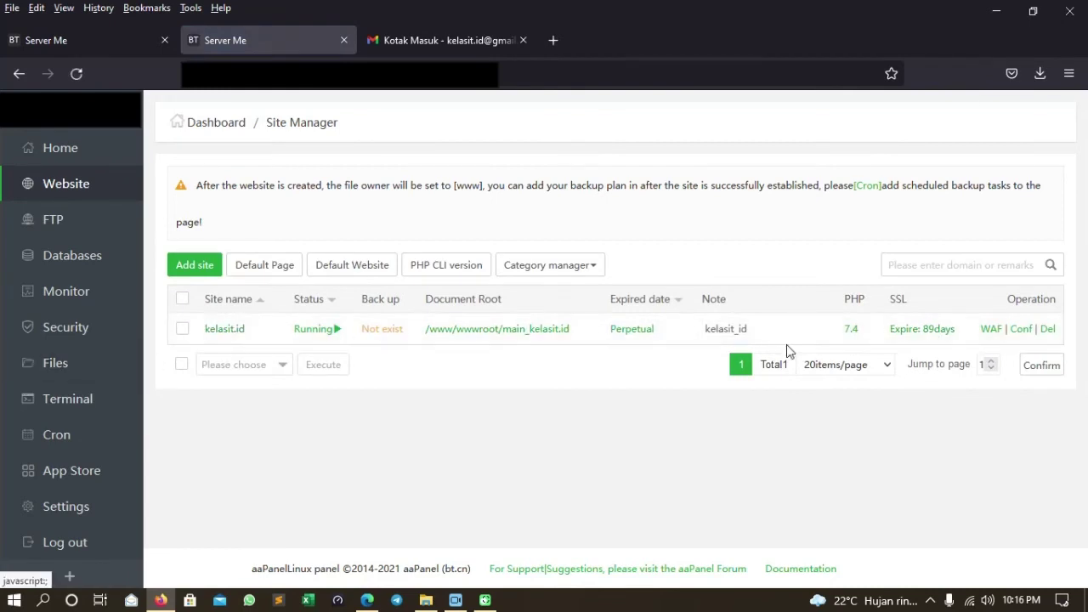
# Copy the kelasit.id website's private key into the mail domain's SSL private key field.
pyautogui.click(922, 329)
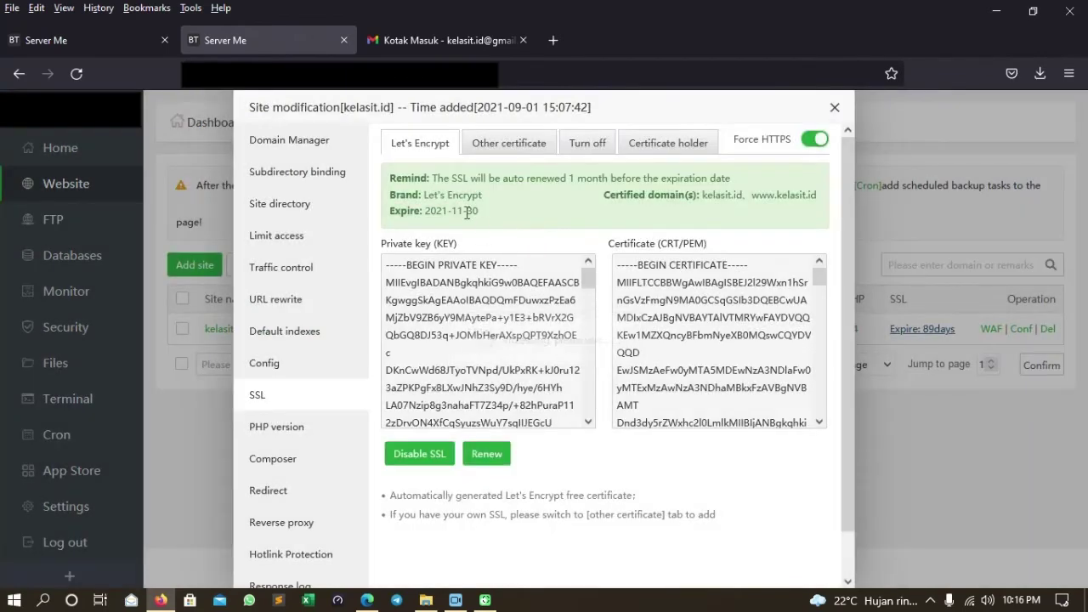
pyautogui.click(499, 309)
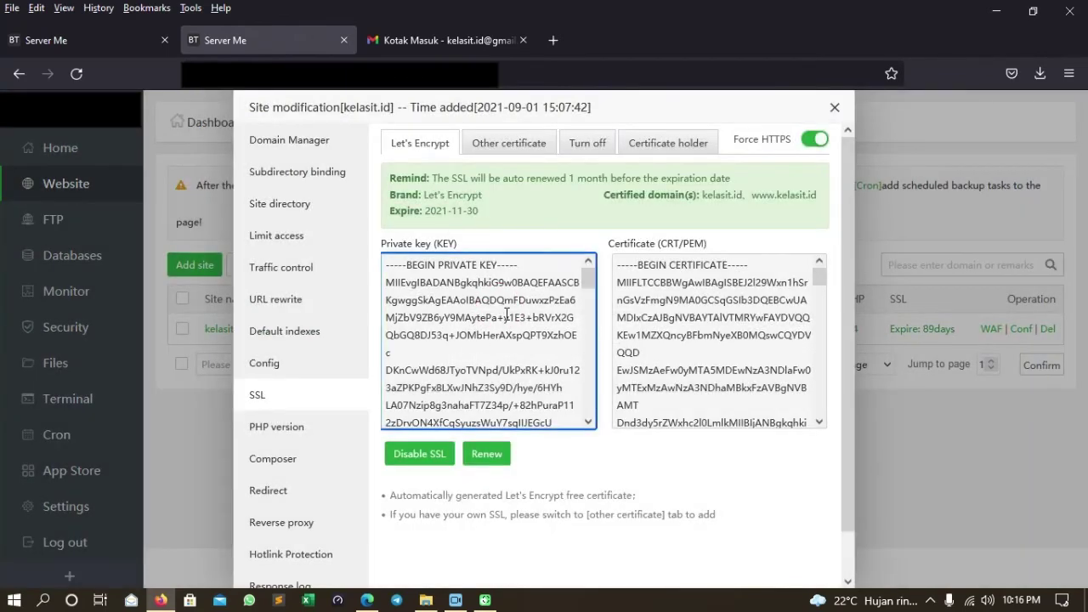
pyautogui.hotkey('ctrl', 'a')
pyautogui.click(69, 40)
pyautogui.click(487, 334)
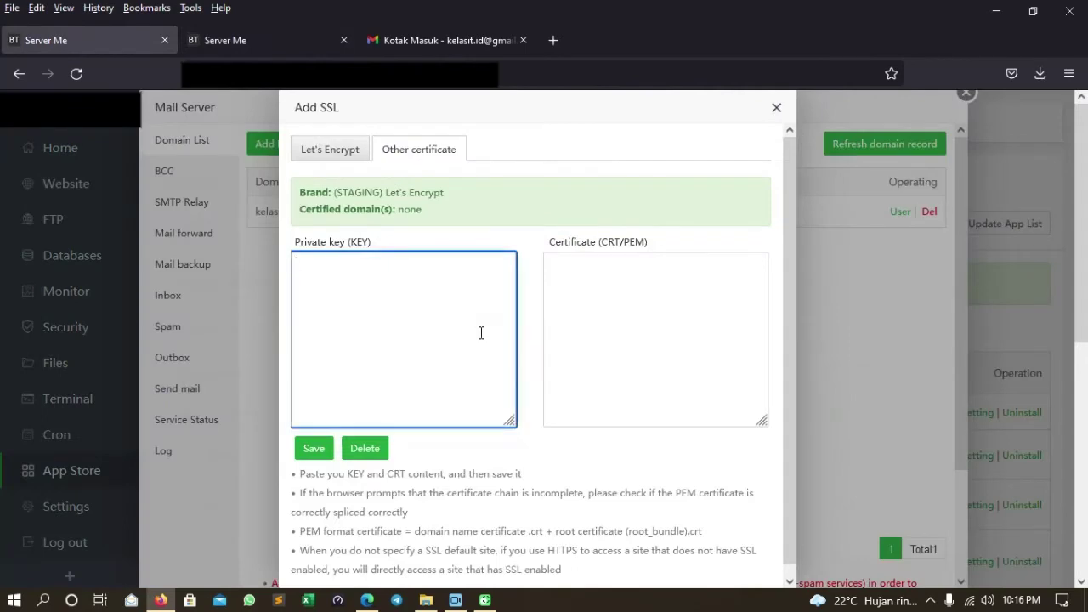
pyautogui.hotkey('ctrl', 'v')
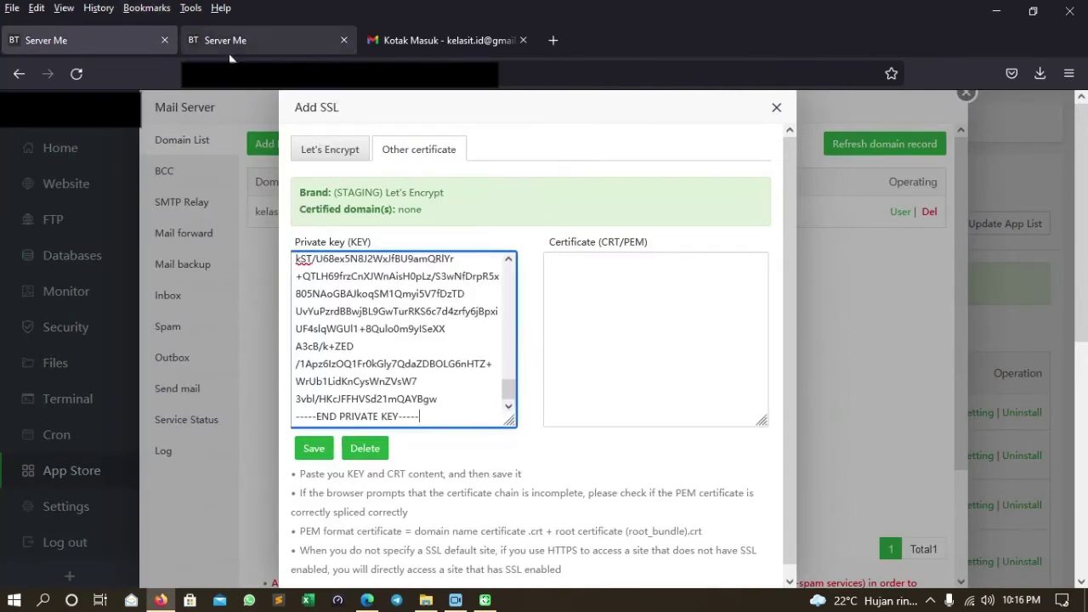
# Copy the website's certificate into the mail SSL form and save it.
pyautogui.click(234, 40)
pyautogui.click(734, 298)
pyautogui.hotkey('ctrl', 'a')
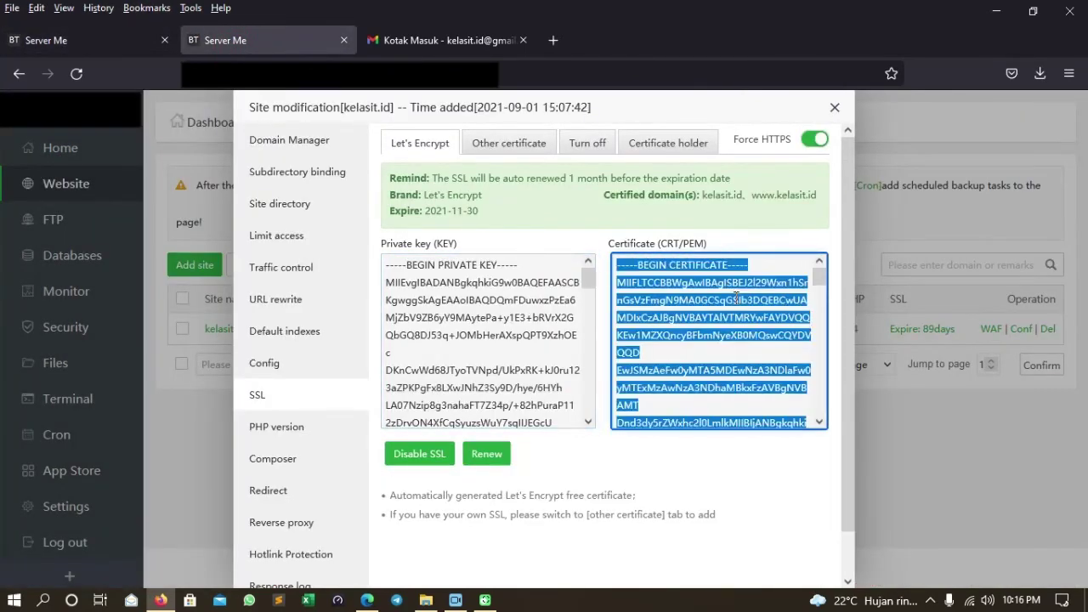
pyautogui.click(99, 31)
pyautogui.click(588, 298)
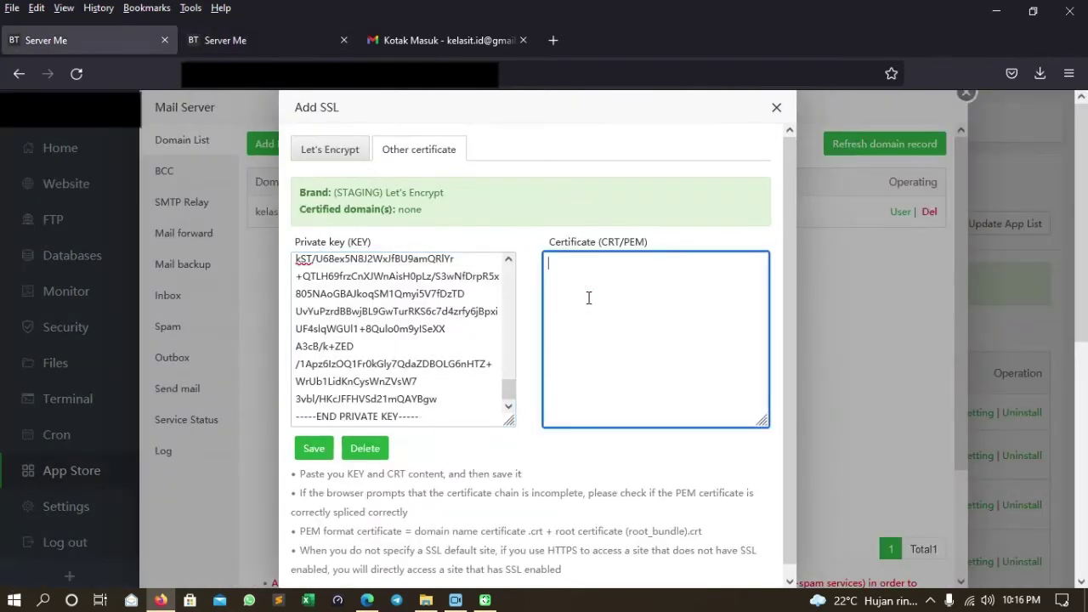
pyautogui.hotkey('ctrl', 'v')
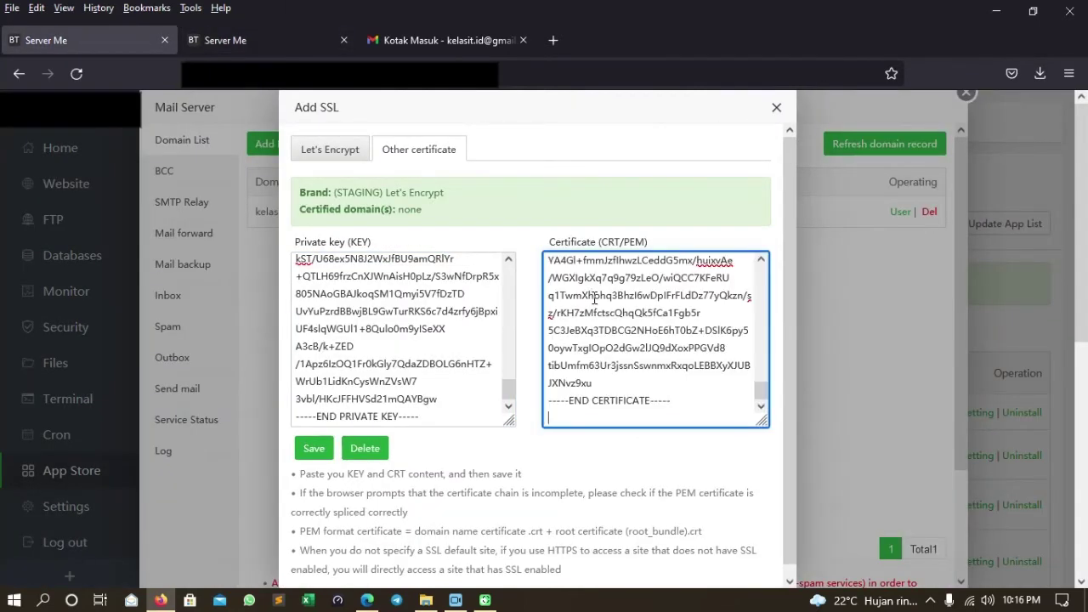
pyautogui.press('BackSpace')
pyautogui.click(310, 447)
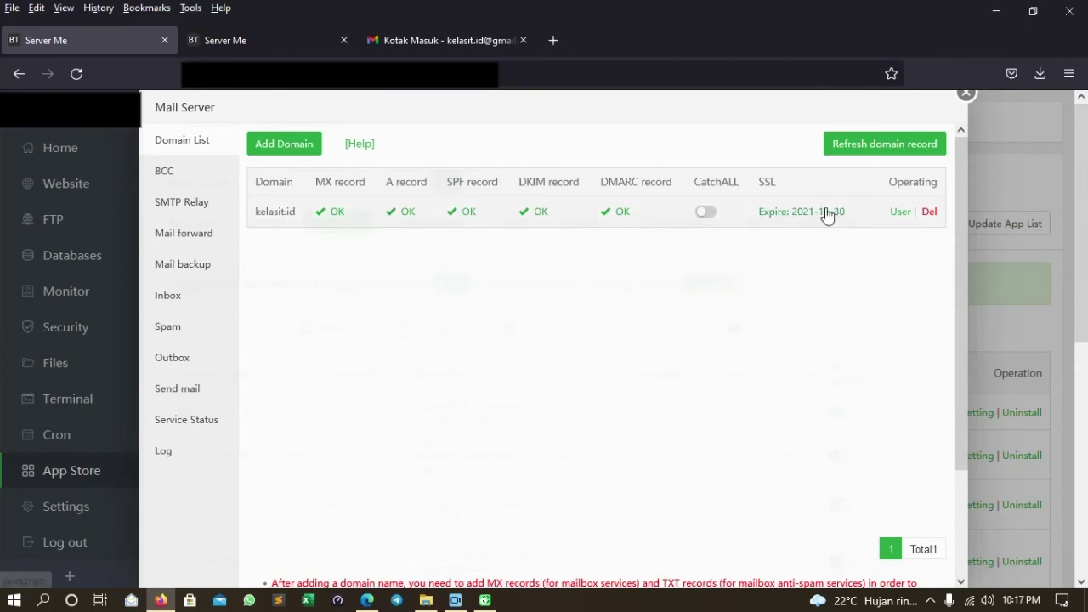
# Check kelasit.id's mailbox users and the new mailbox's empty Inbox and Spam, then open Send mail.
pyautogui.click(897, 212)
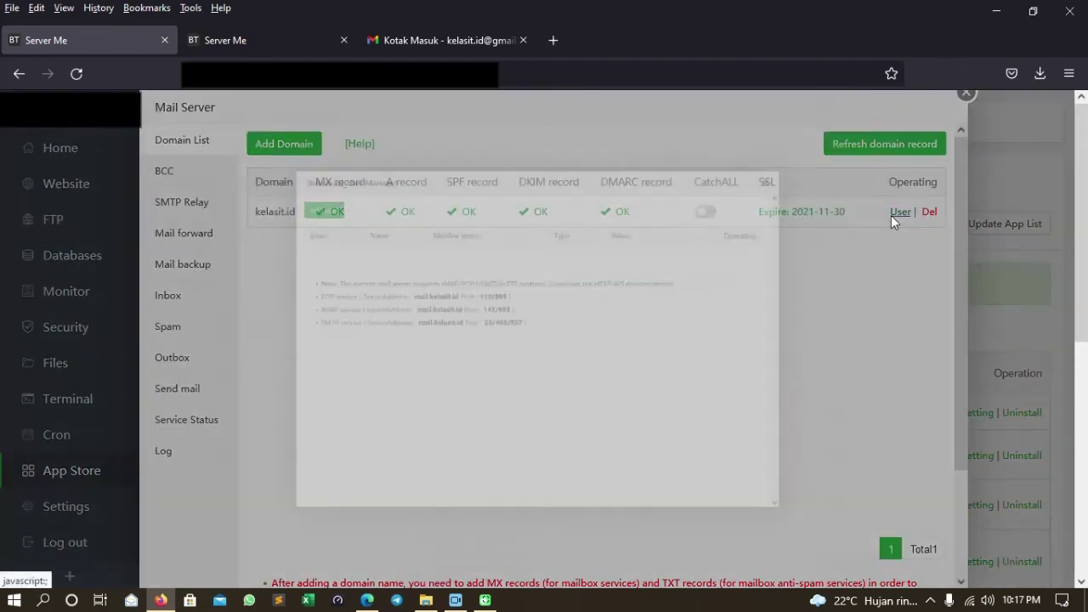
pyautogui.click(875, 108)
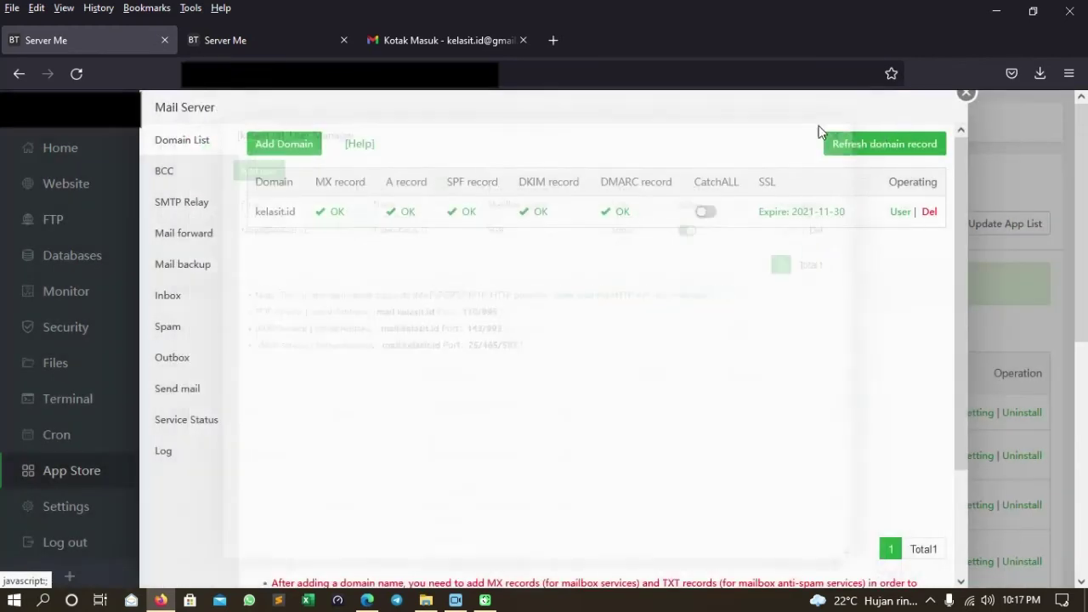
pyautogui.click(188, 297)
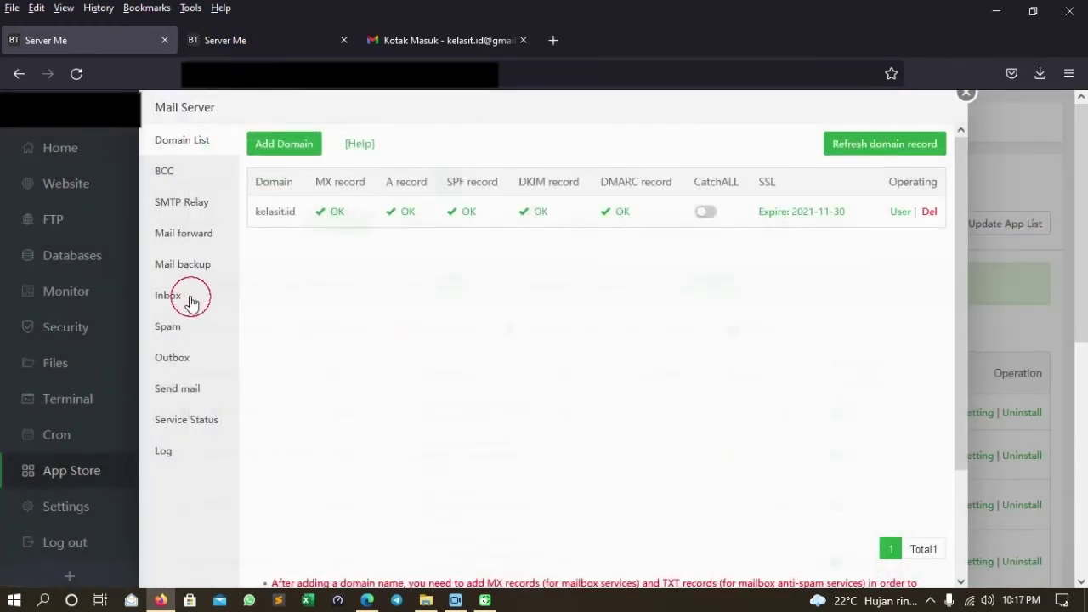
pyautogui.click(513, 141)
pyautogui.click(476, 184)
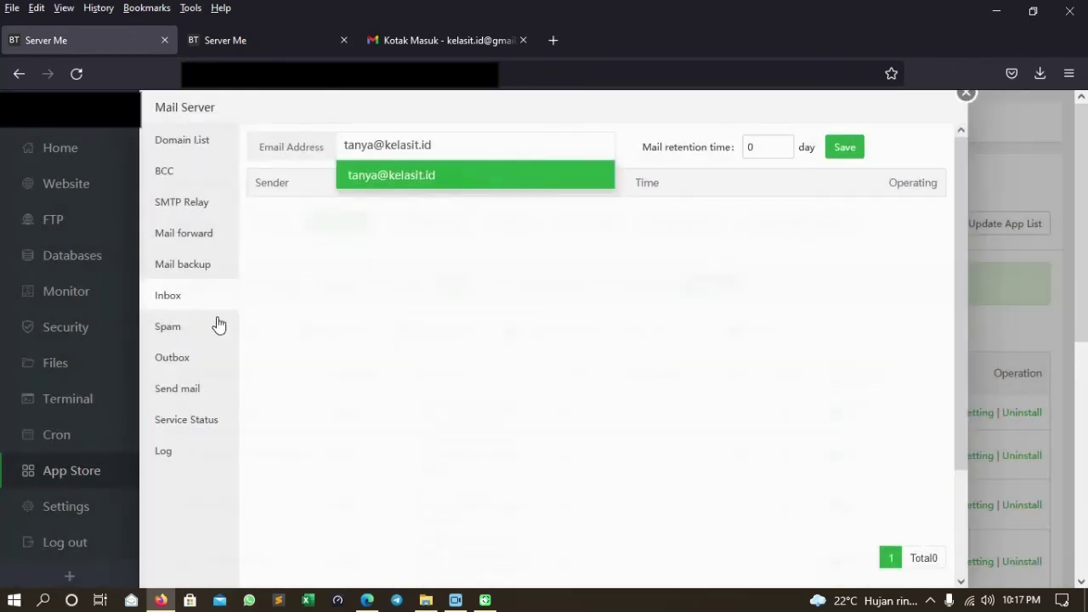
pyautogui.click(423, 270)
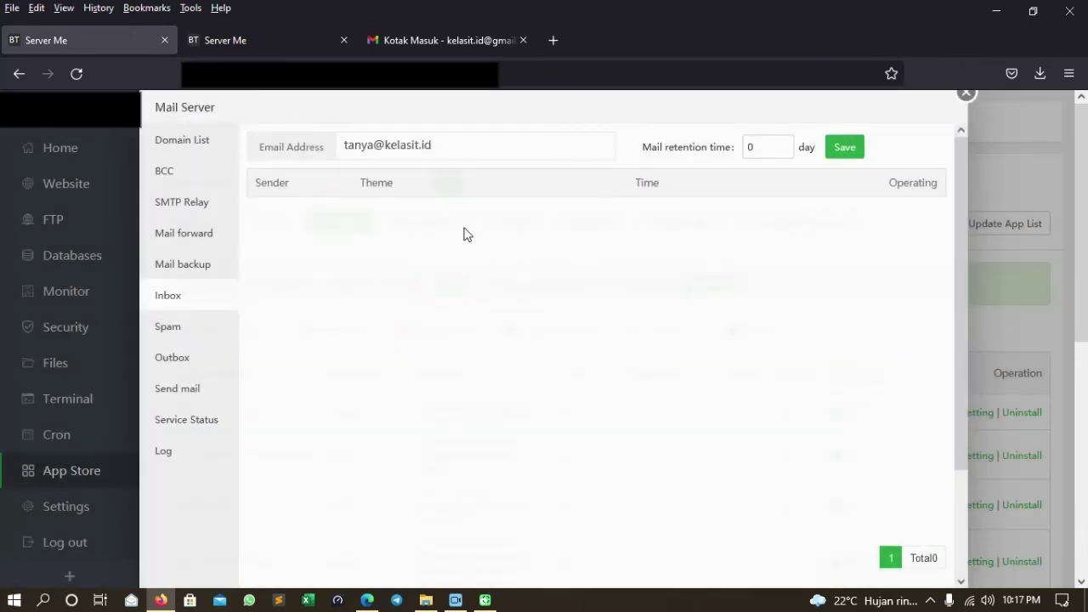
pyautogui.click(200, 331)
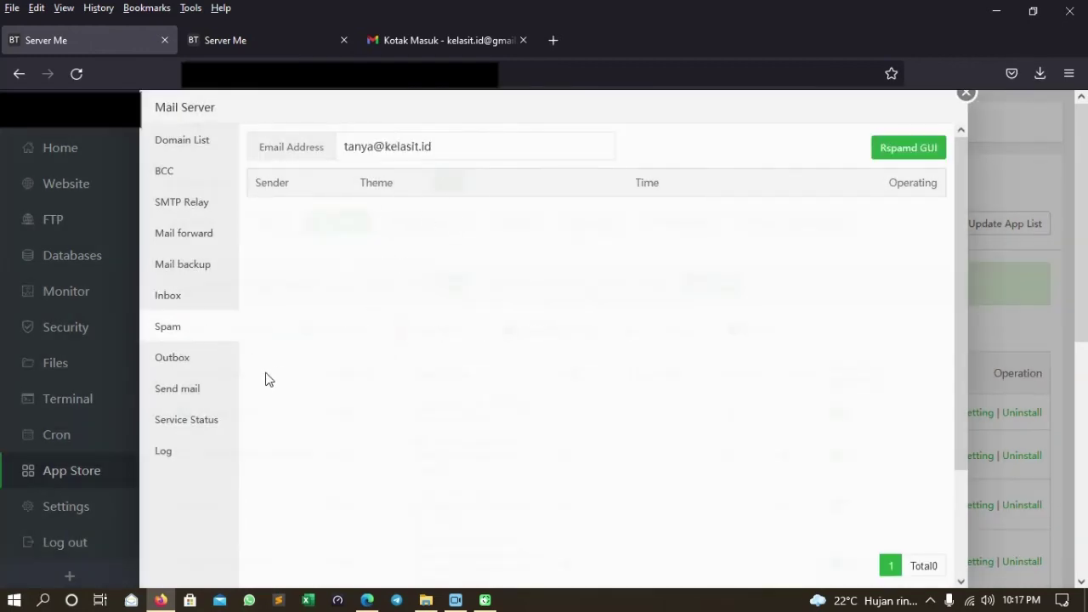
pyautogui.click(197, 391)
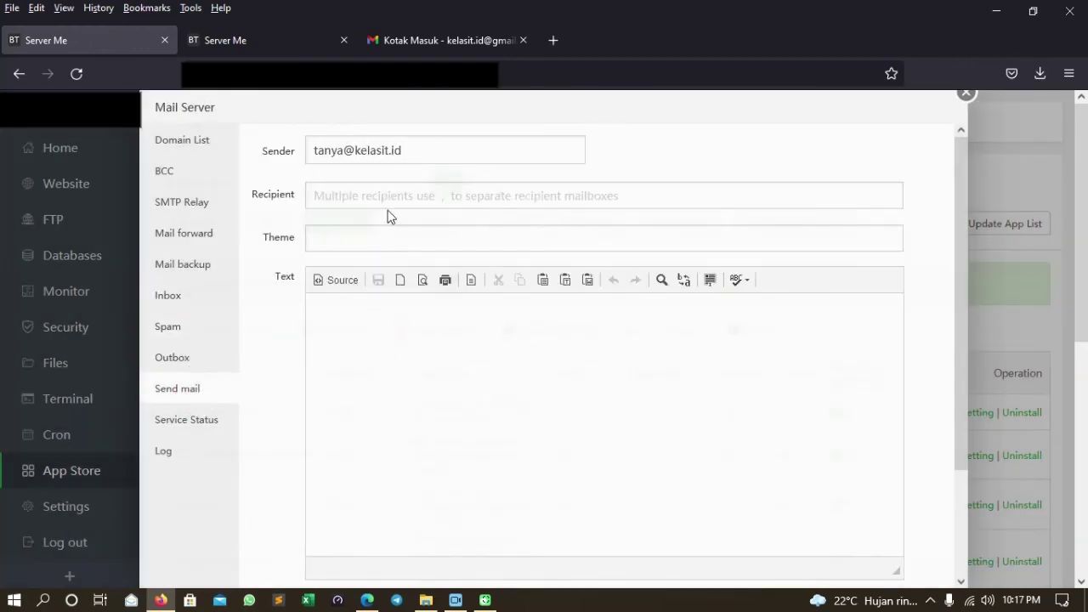
# Copy the Gmail account's address from the Google account details in Gmail.
pyautogui.click(445, 40)
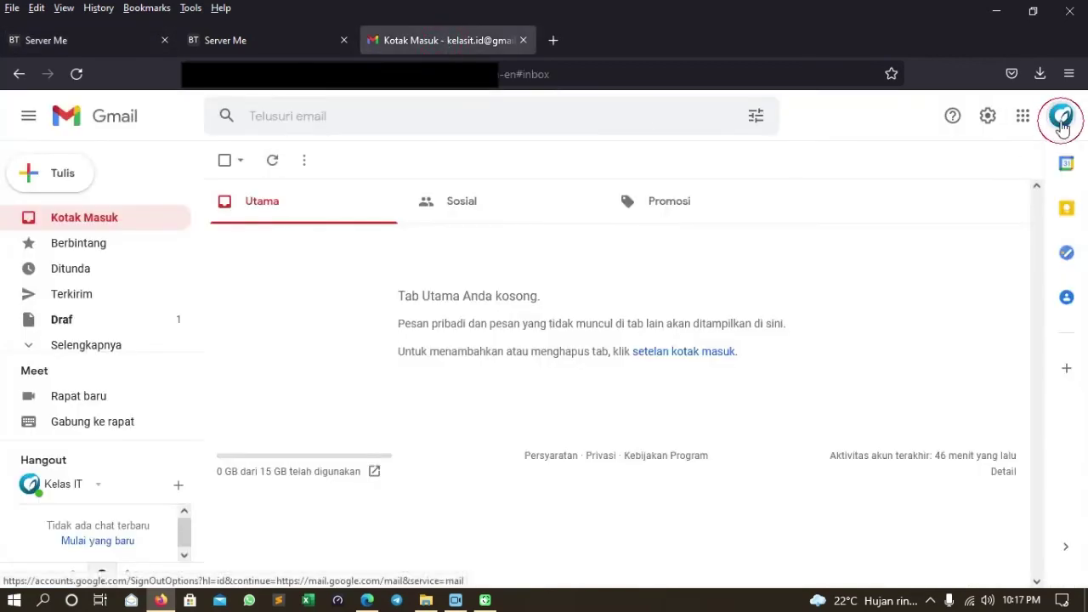
pyautogui.click(1061, 119)
pyautogui.moveTo(879, 249); pyautogui.dragTo(963, 258)
pyautogui.click(962, 259)
pyautogui.moveTo(885, 261); pyautogui.dragTo(975, 261)
pyautogui.click(906, 259)
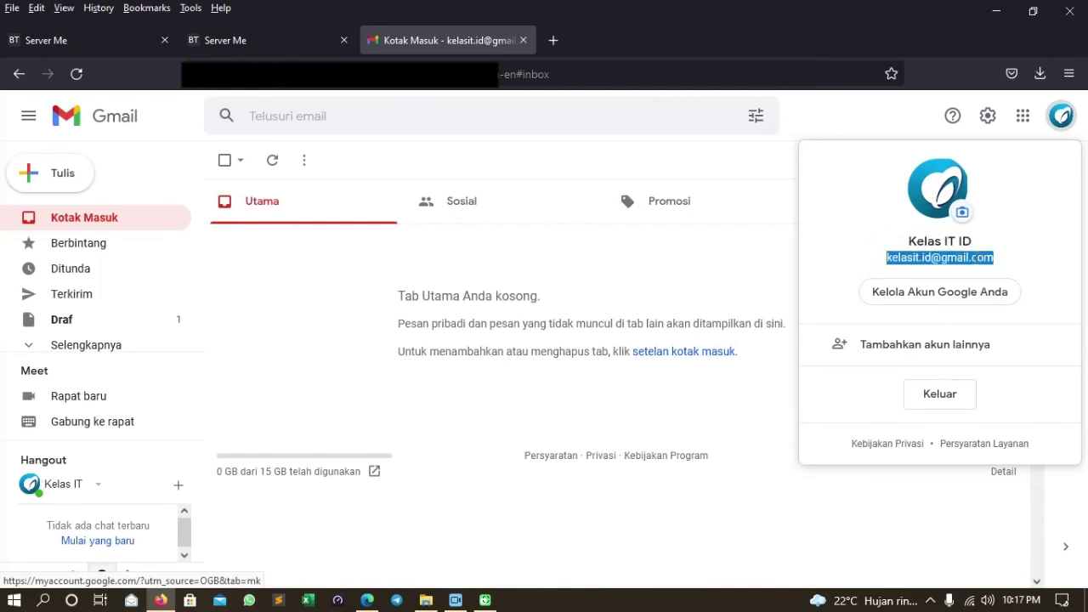
pyautogui.click(977, 261)
pyautogui.rightClick(925, 263)
pyautogui.click(881, 267)
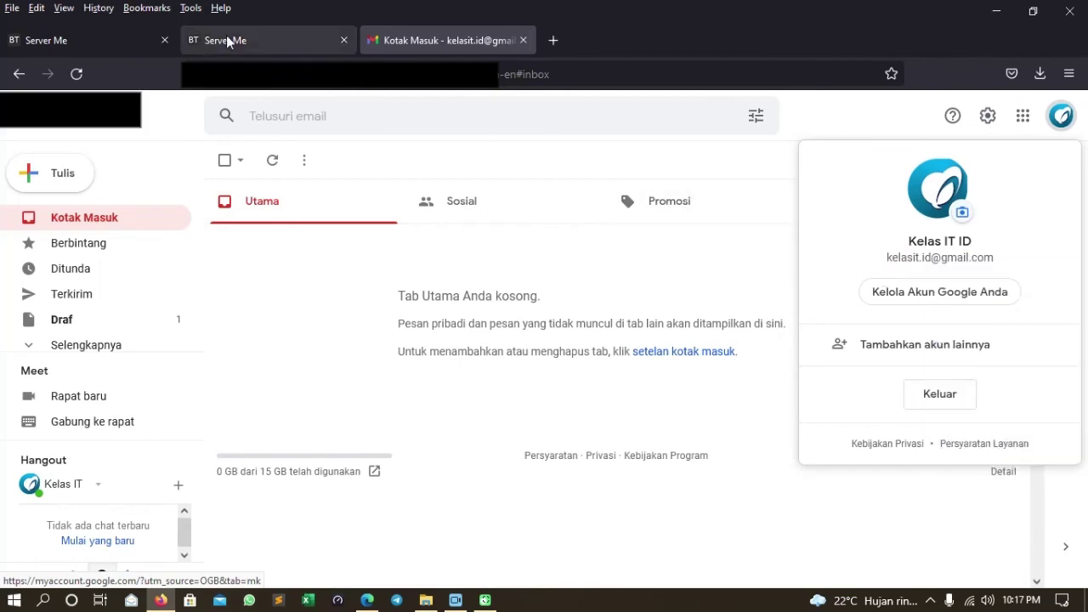
# Send a test mail to the Gmail address with subject 'Selamat Datang' and body 'Hallo, saya Admin'.
pyautogui.click(226, 40)
pyautogui.click(51, 40)
pyautogui.click(390, 196)
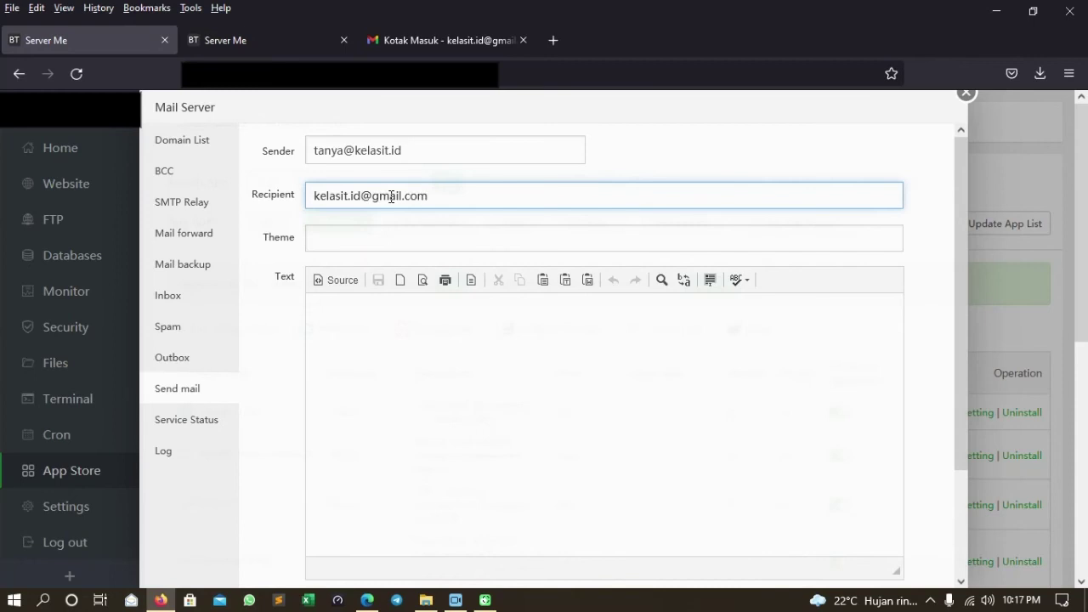
pyautogui.click(398, 241)
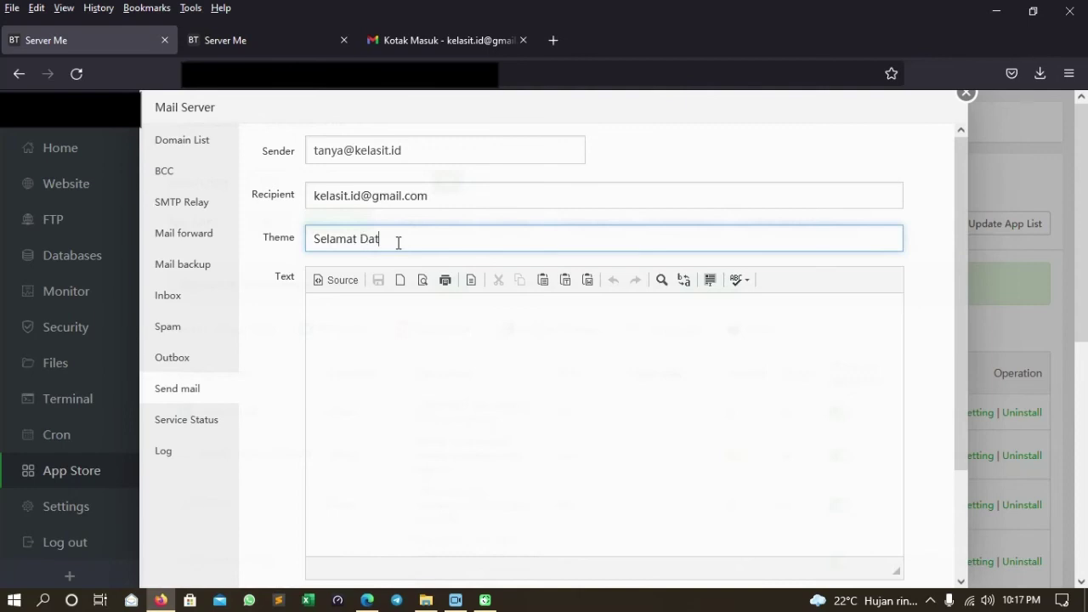
pyautogui.press('Tab')
pyautogui.write('Ha')
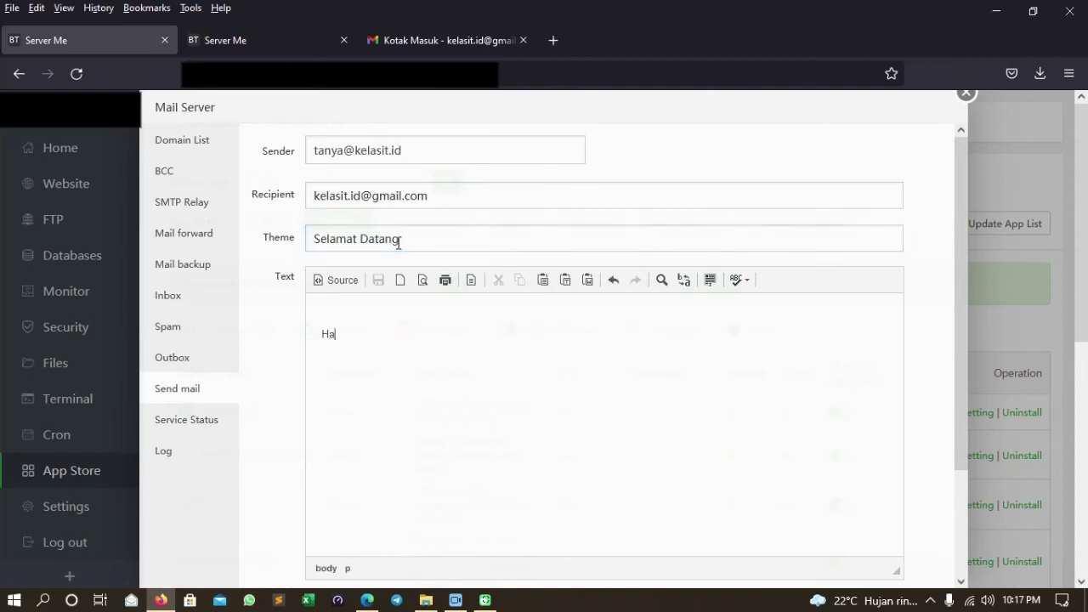
pyautogui.write('saya Admin')
pyautogui.scroll(-3, 269, 399)
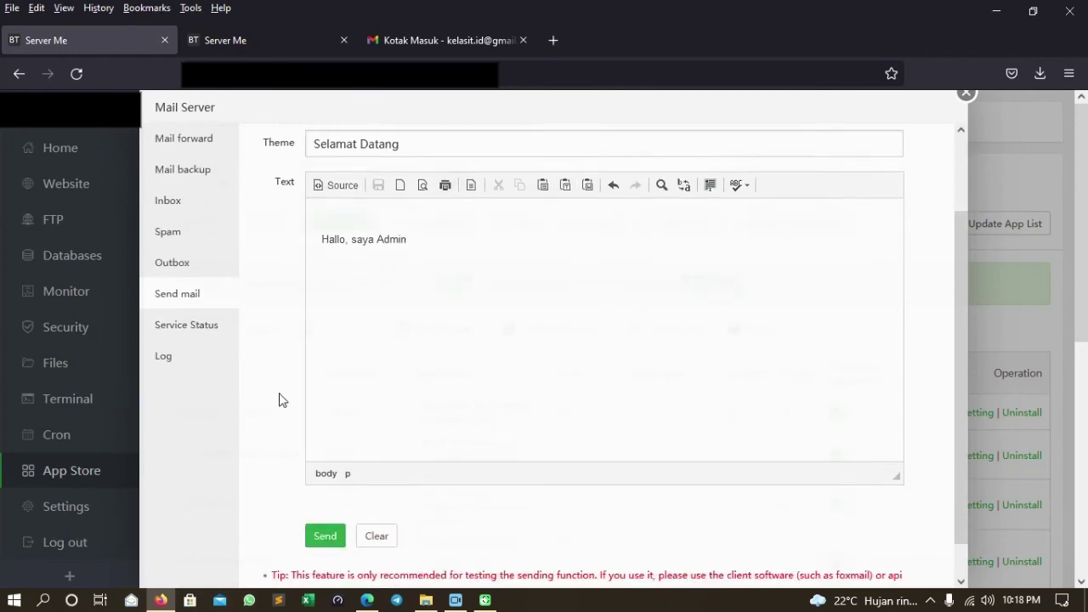
pyautogui.click(324, 497)
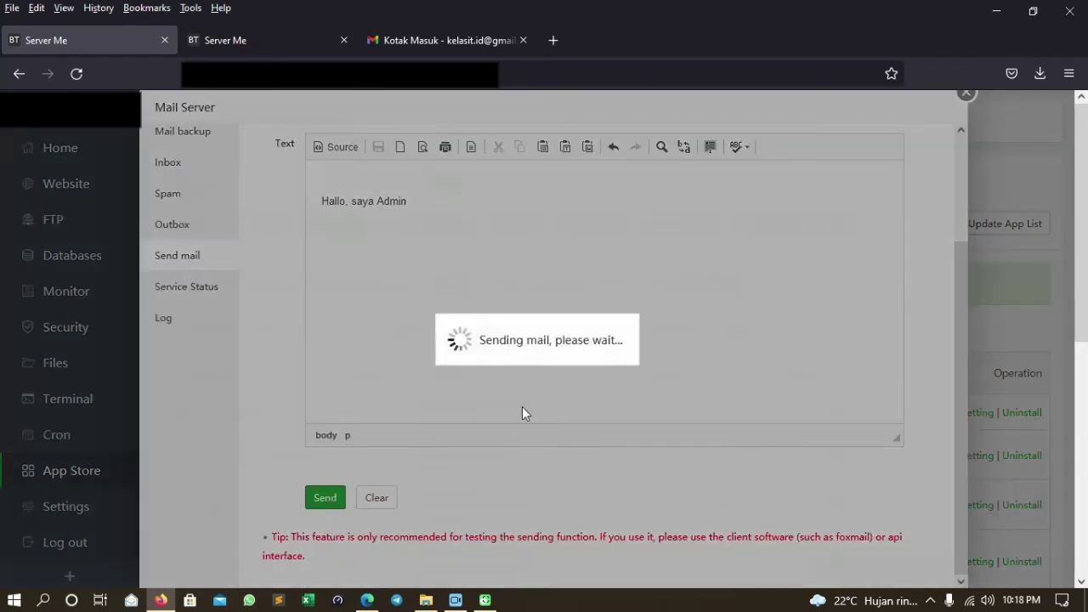
pyautogui.scroll(3, 510, 370)
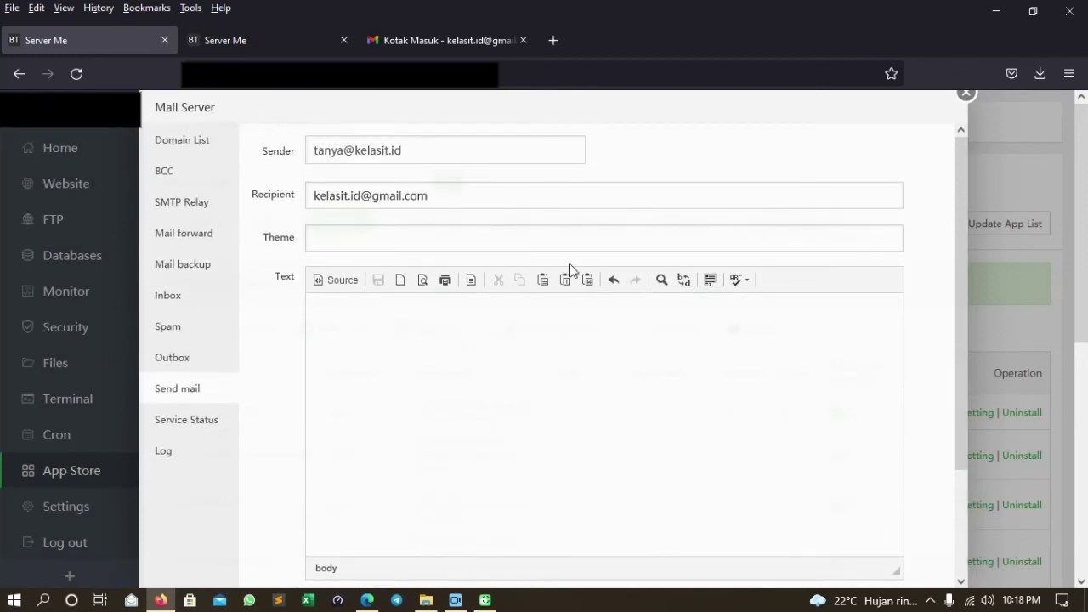
# Open the 'Selamat Datang' message in the Gmail inbox to confirm it arrived.
pyautogui.click(475, 40)
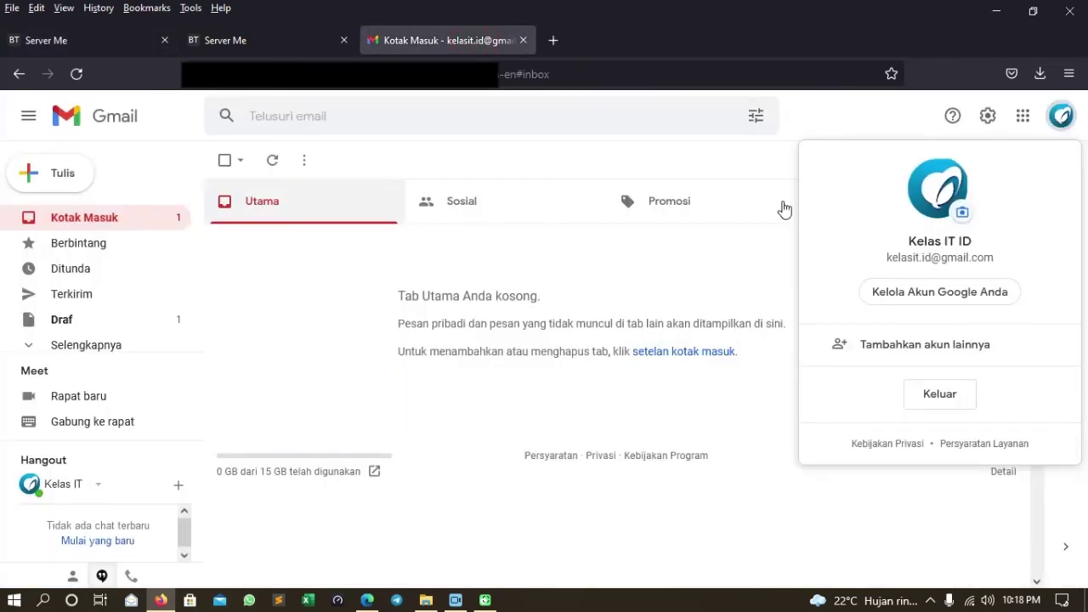
pyautogui.click(576, 293)
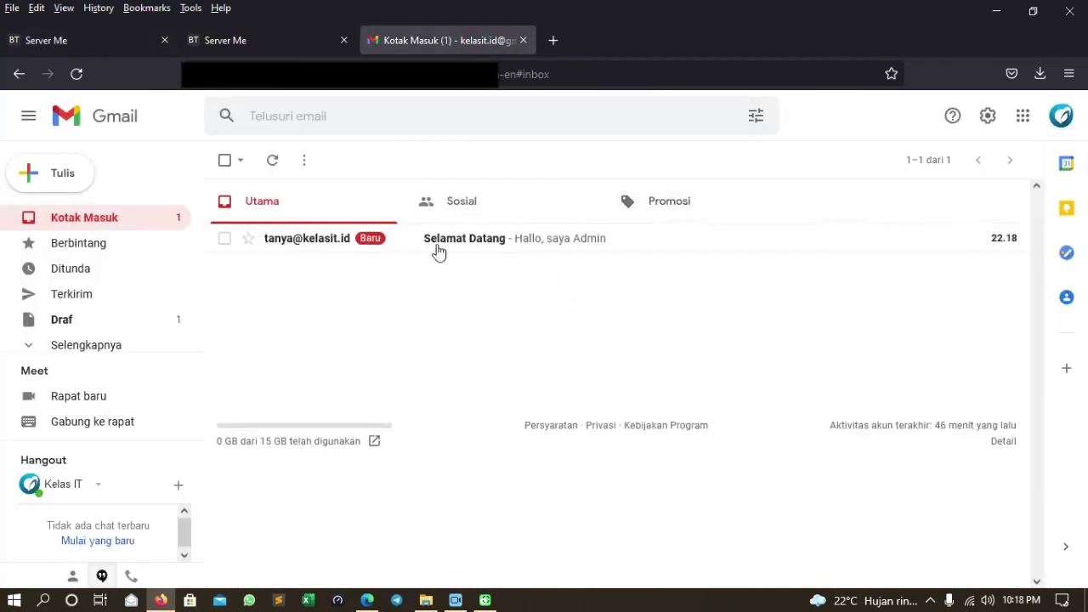
pyautogui.click(377, 252)
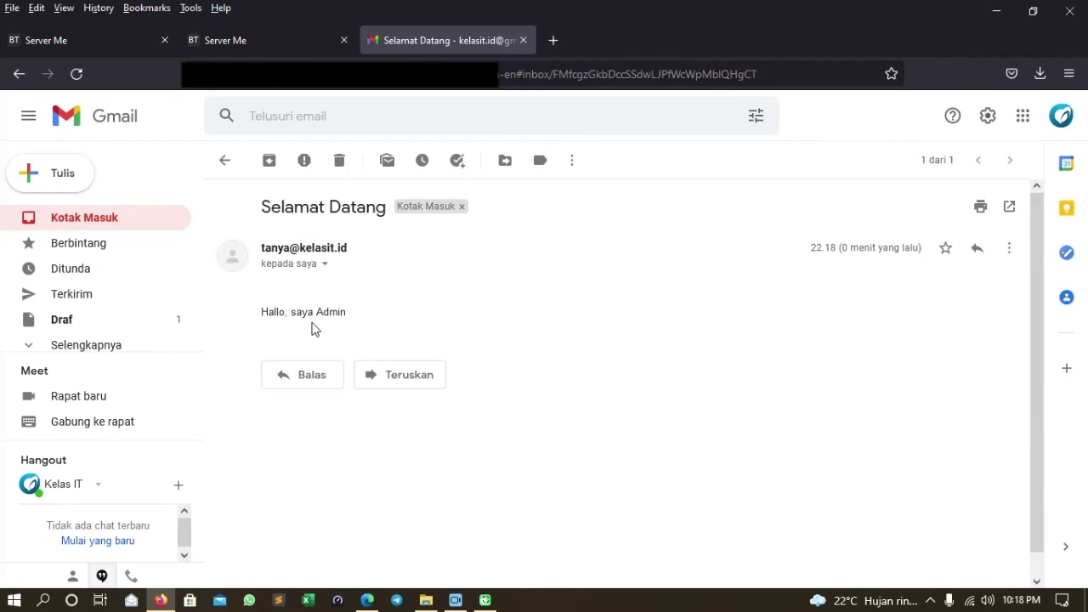
pyautogui.click(102, 219)
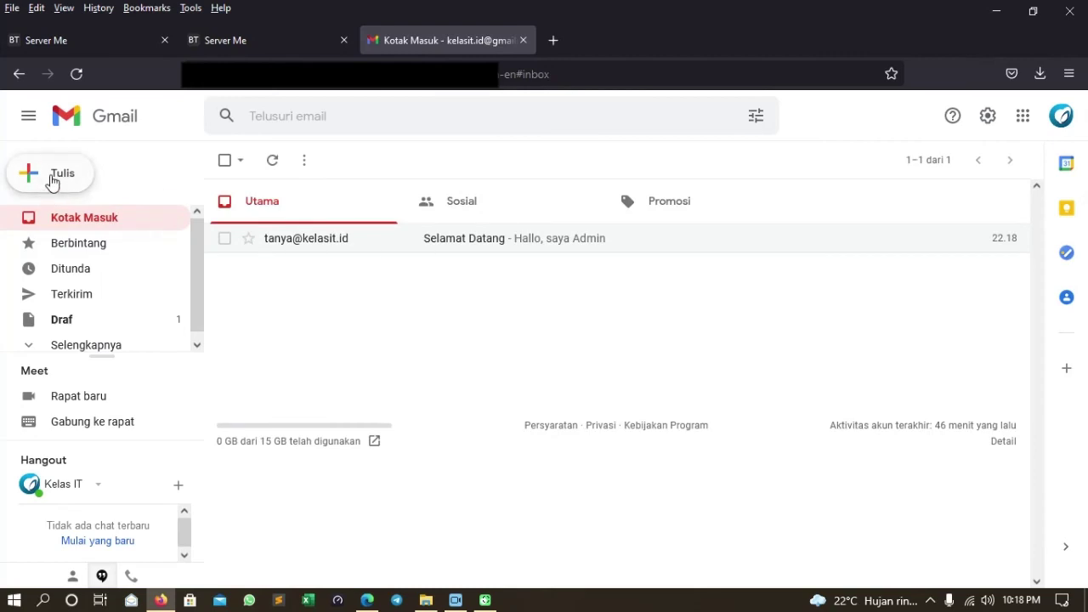
# Start a new Gmail message addressed to the kelasit.id mailbox address copied from aaPanel.
pyautogui.click(53, 179)
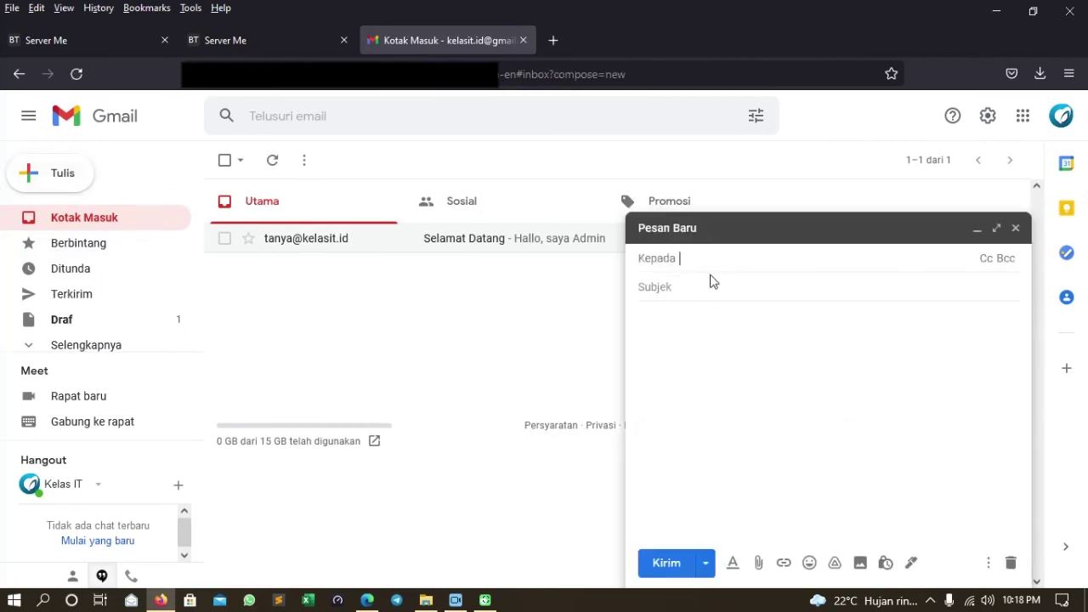
pyautogui.click(99, 41)
pyautogui.moveTo(413, 151); pyautogui.dragTo(290, 151)
pyautogui.hotkey('ctrl', 'c')
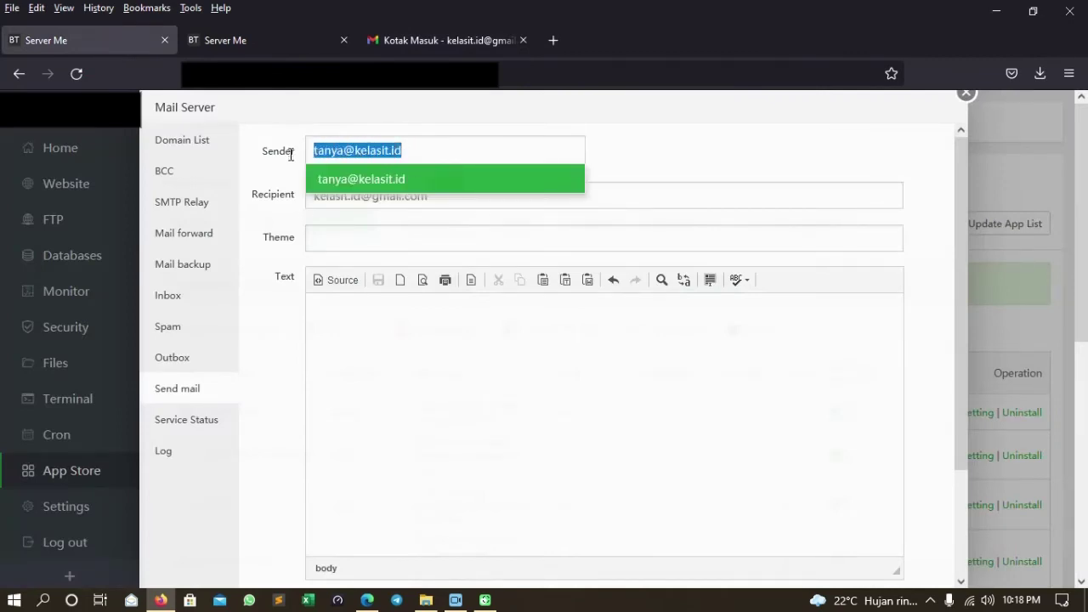
pyautogui.click(419, 40)
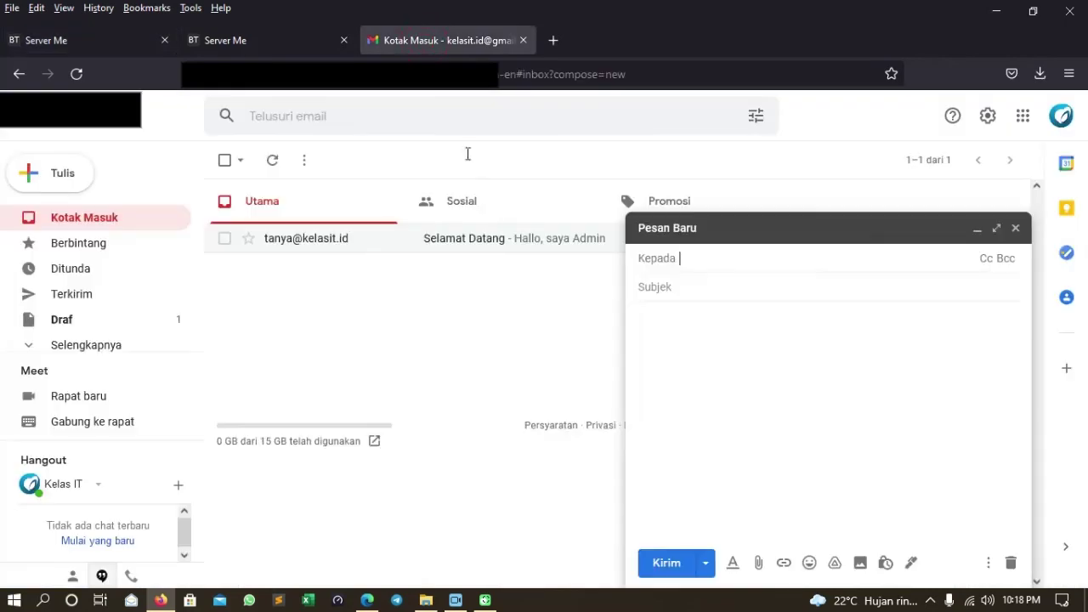
pyautogui.hotkey('ctrl', 'v')
# Add subject 'Please Help' and body 'Hallo saya butuh bantuan', send it, and view Sent.
pyautogui.click(698, 288)
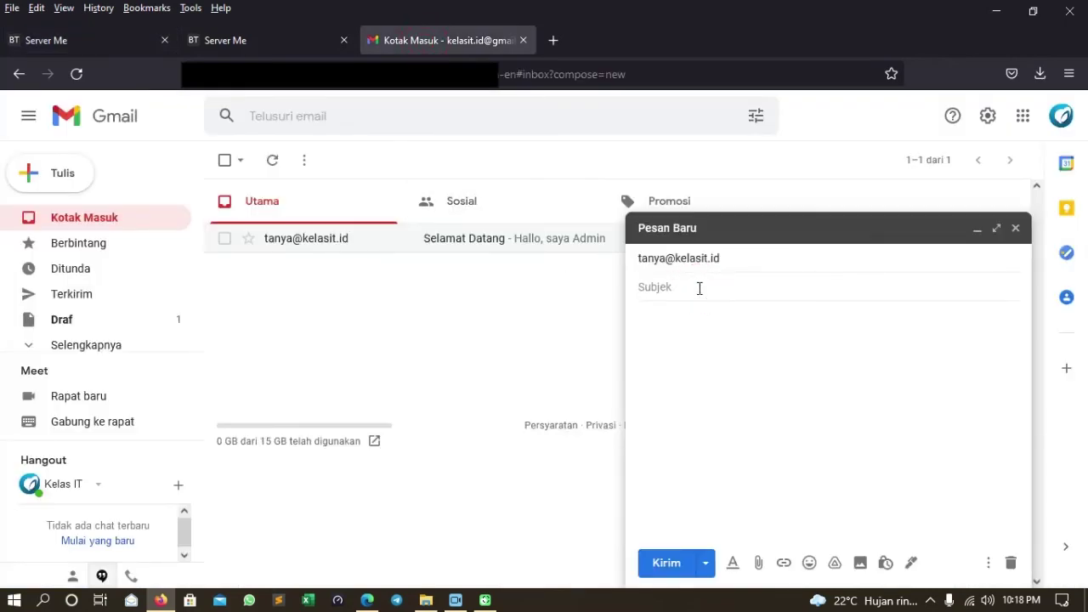
pyautogui.write('Please Help')
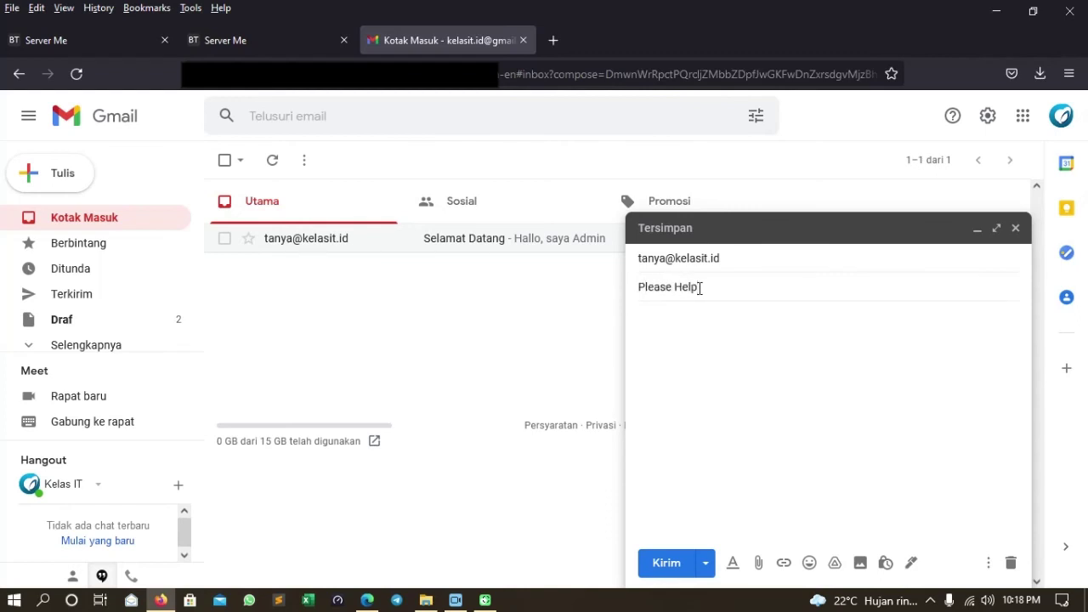
pyautogui.click(725, 320)
pyautogui.write('Hallo saya butuh bantuan')
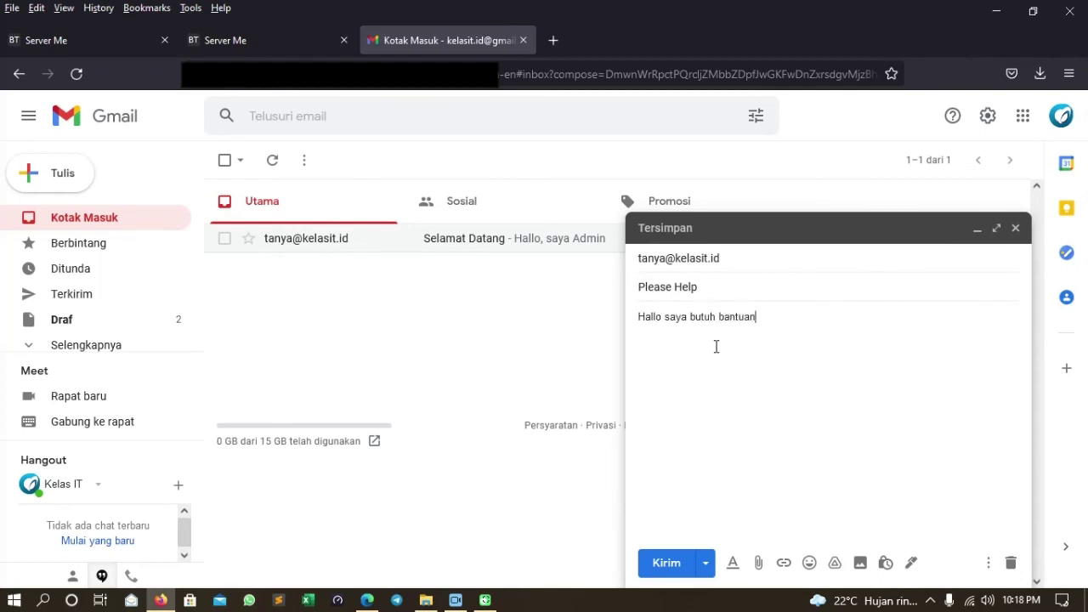
pyautogui.click(671, 567)
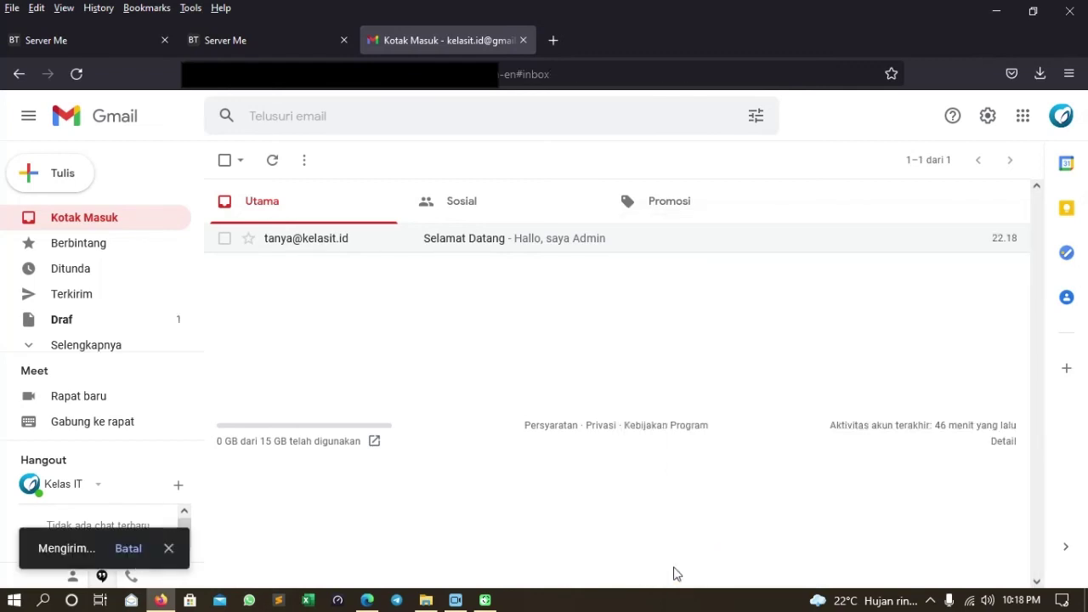
pyautogui.click(115, 305)
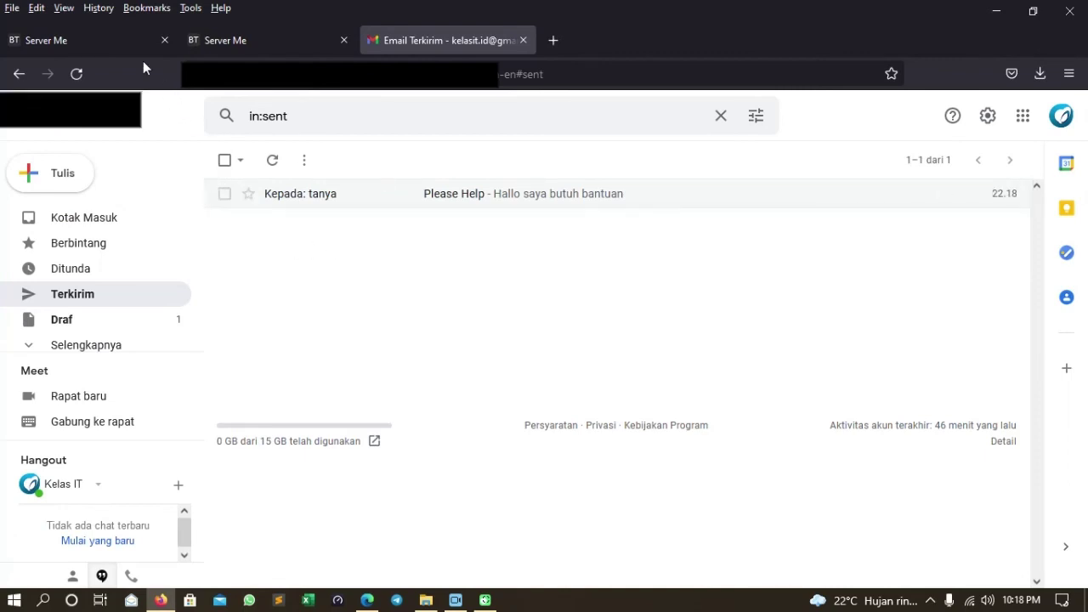
# Show the kelasit.id mailbox's Inbox, reload it, and view the received 'Please Help' message.
pyautogui.click(108, 38)
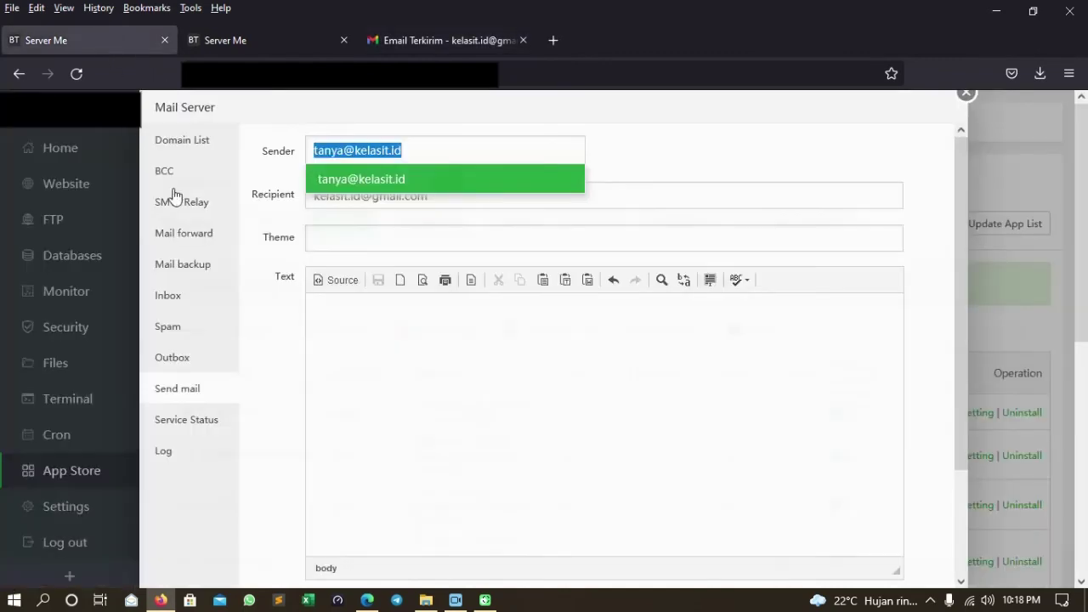
pyautogui.click(177, 298)
pyautogui.click(429, 145)
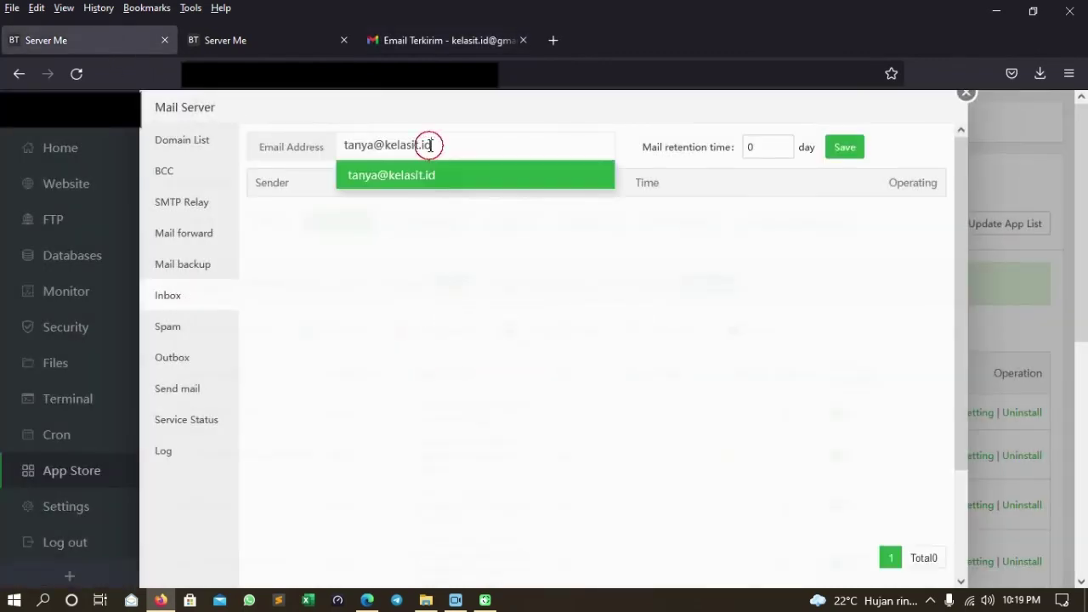
pyautogui.click(425, 177)
pyautogui.click(607, 341)
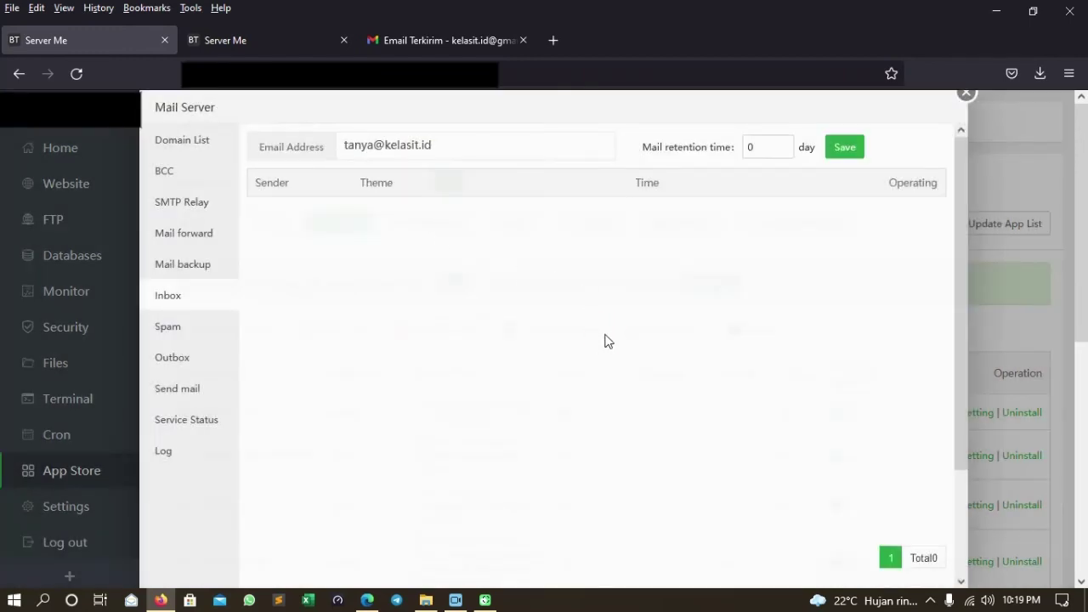
pyautogui.click(173, 297)
pyautogui.click(183, 302)
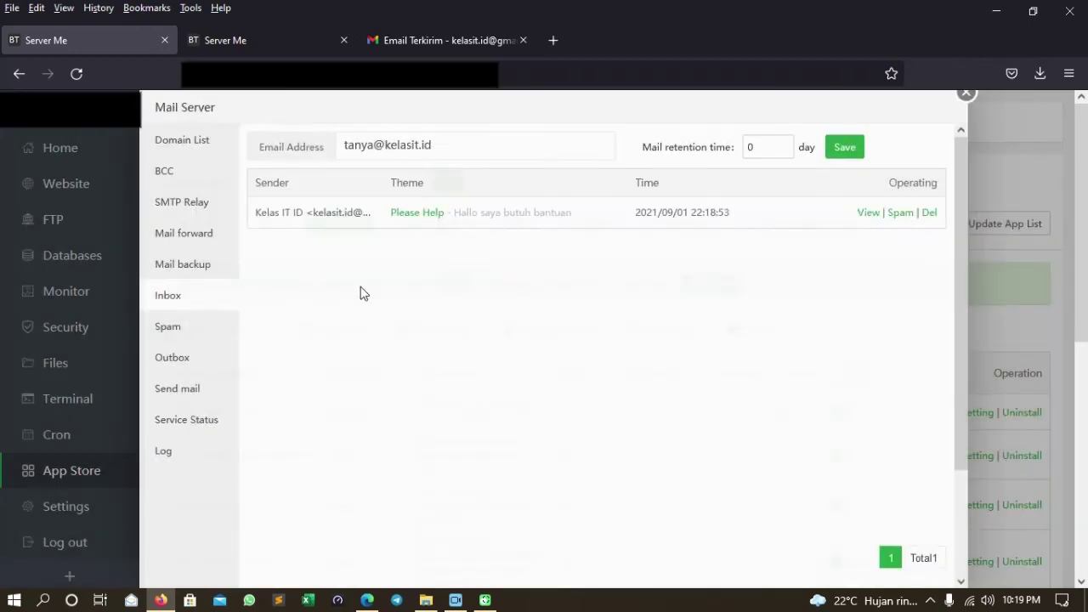
pyautogui.click(872, 215)
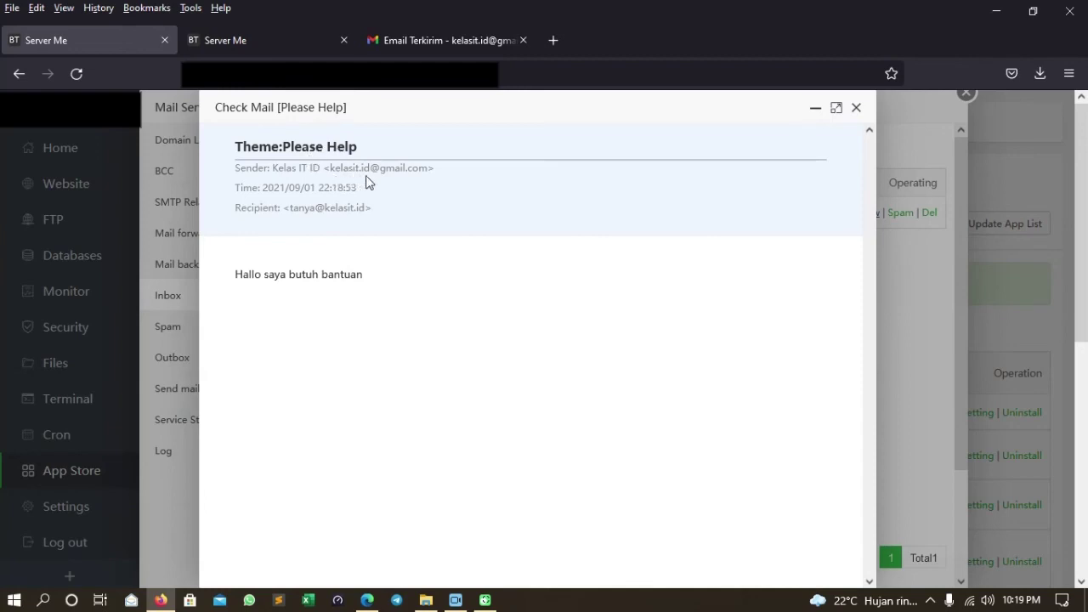
pyautogui.click(856, 108)
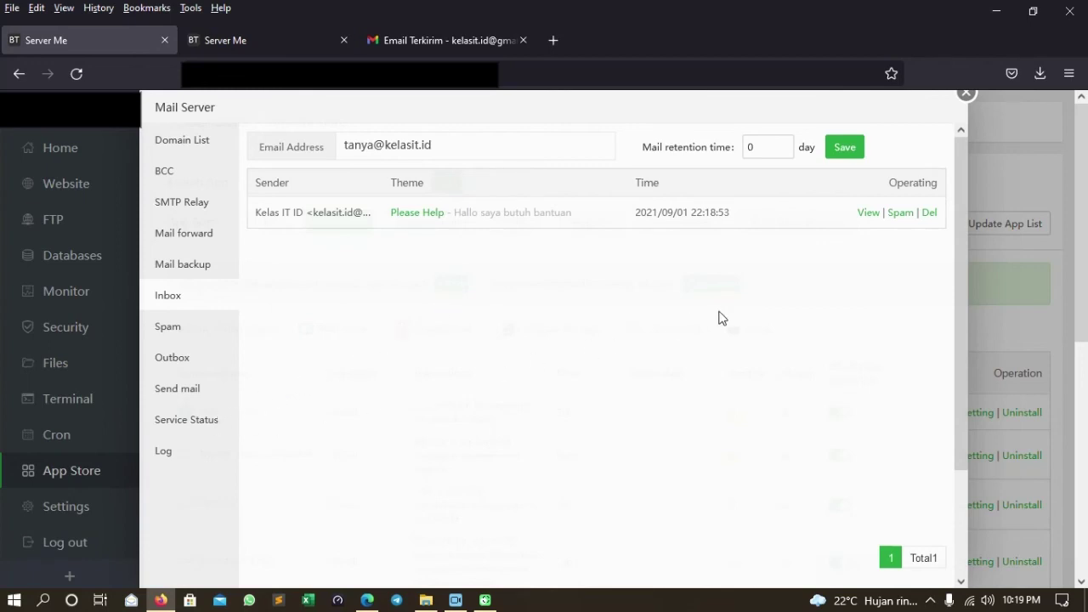
# Verify kelasit.id's MX, A, SPF, DKIM and DMARC records are OK, then view the site's SSL certificate.
pyautogui.click(206, 149)
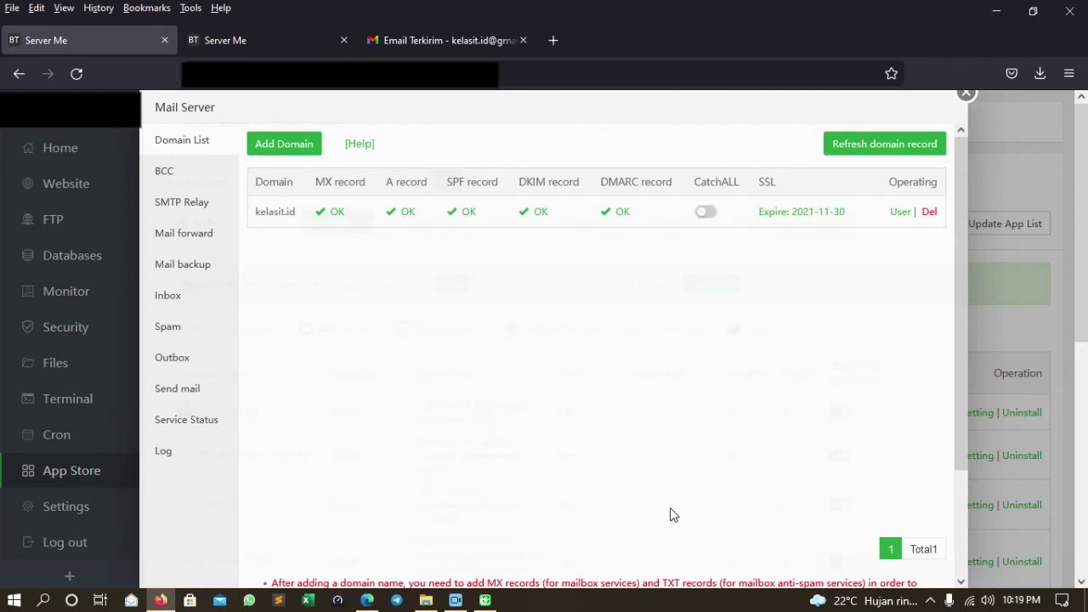
pyautogui.click(191, 302)
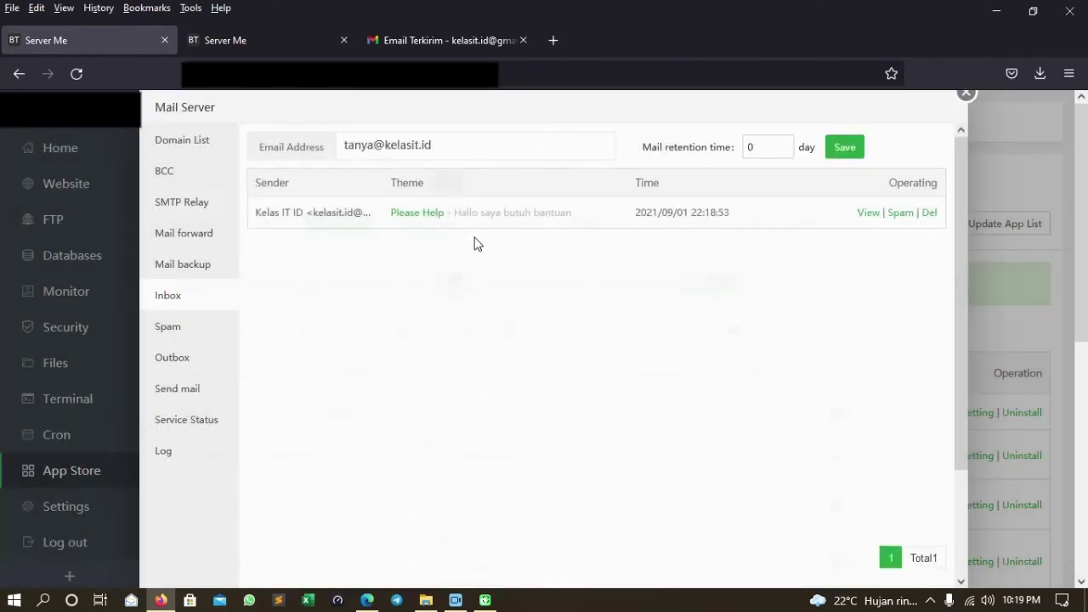
pyautogui.click(181, 140)
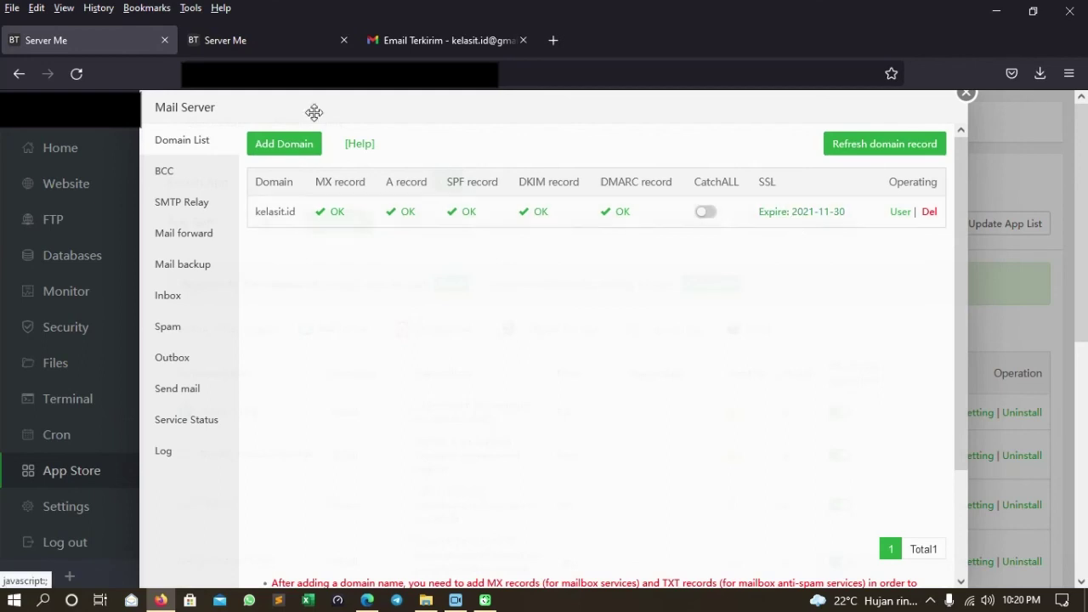
pyautogui.click(257, 42)
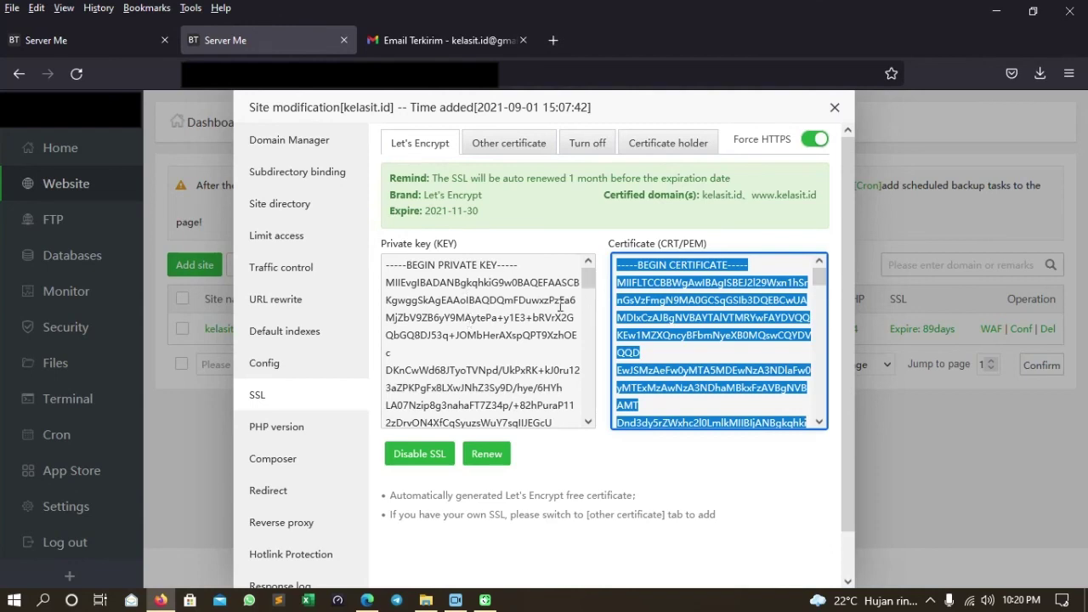
# Close the SSL dialog, confirm Dovecot, Rspamd and Postfix are Running, and reopen the Inbox.
pyautogui.click(834, 107)
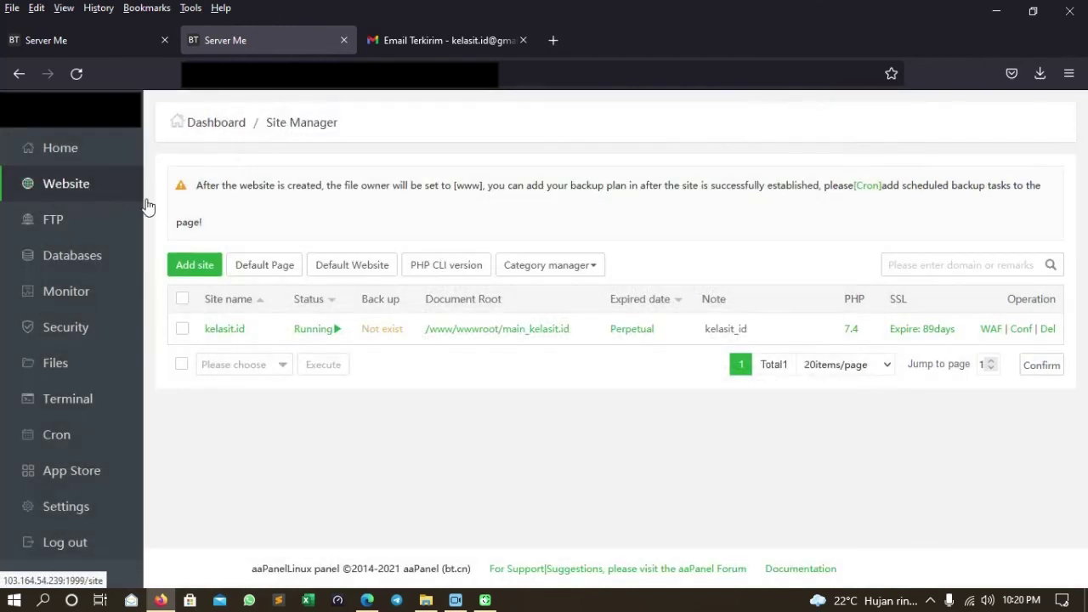
pyautogui.hotkey('ctrl', 'pageup')
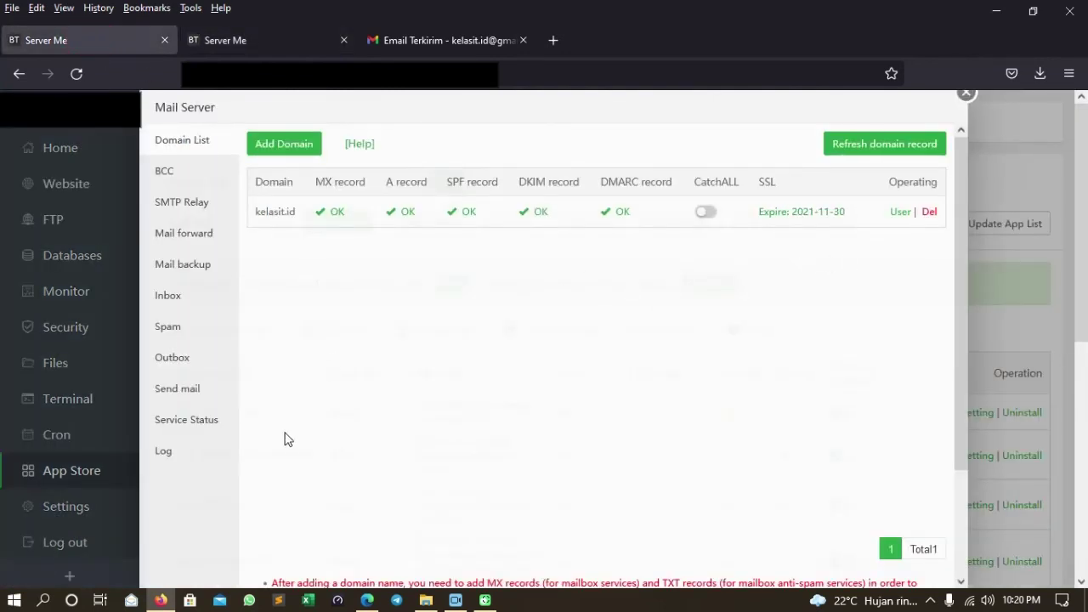
pyautogui.click(192, 297)
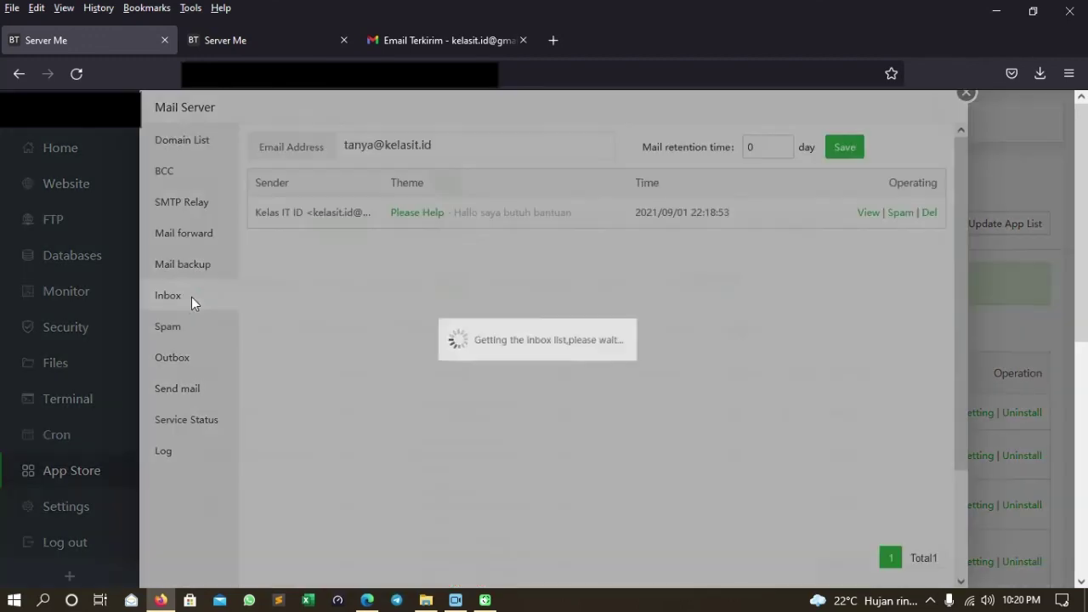
pyautogui.click(217, 424)
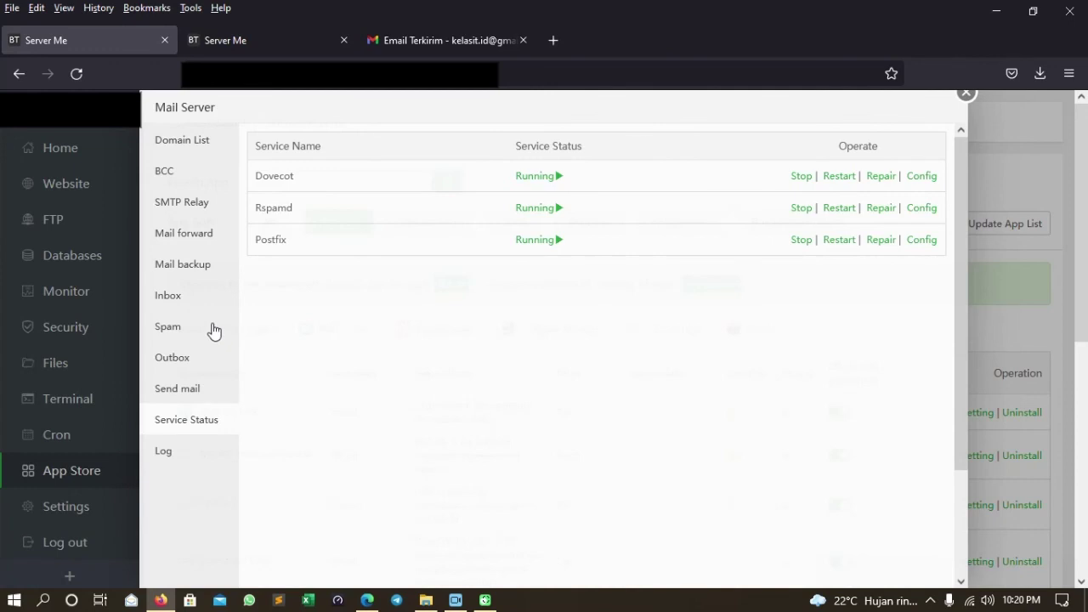
pyautogui.click(207, 295)
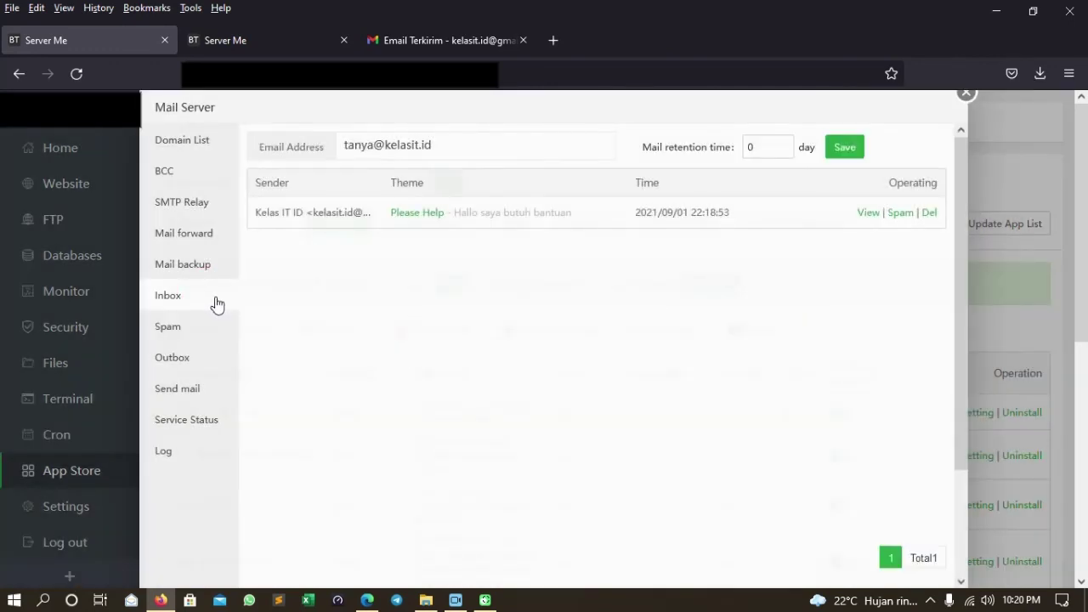